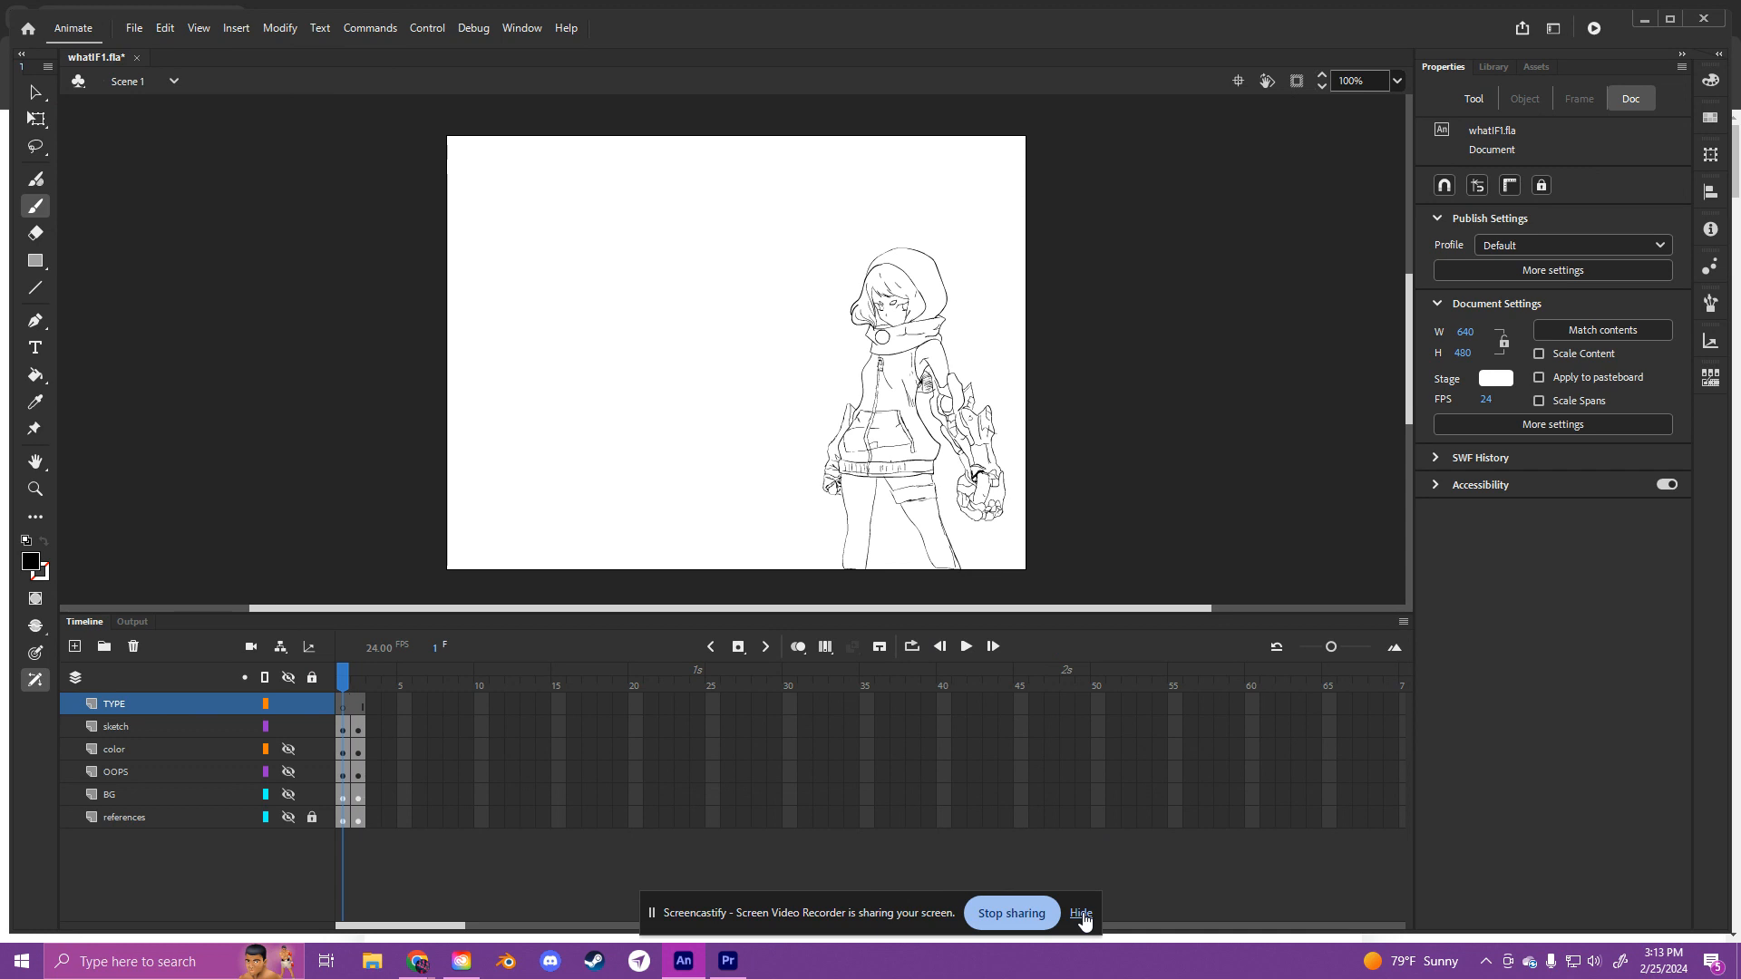
Step: Compare the sketch layer's line art on frames 1 and 2, ending on frame 1
left_click(1080, 914)
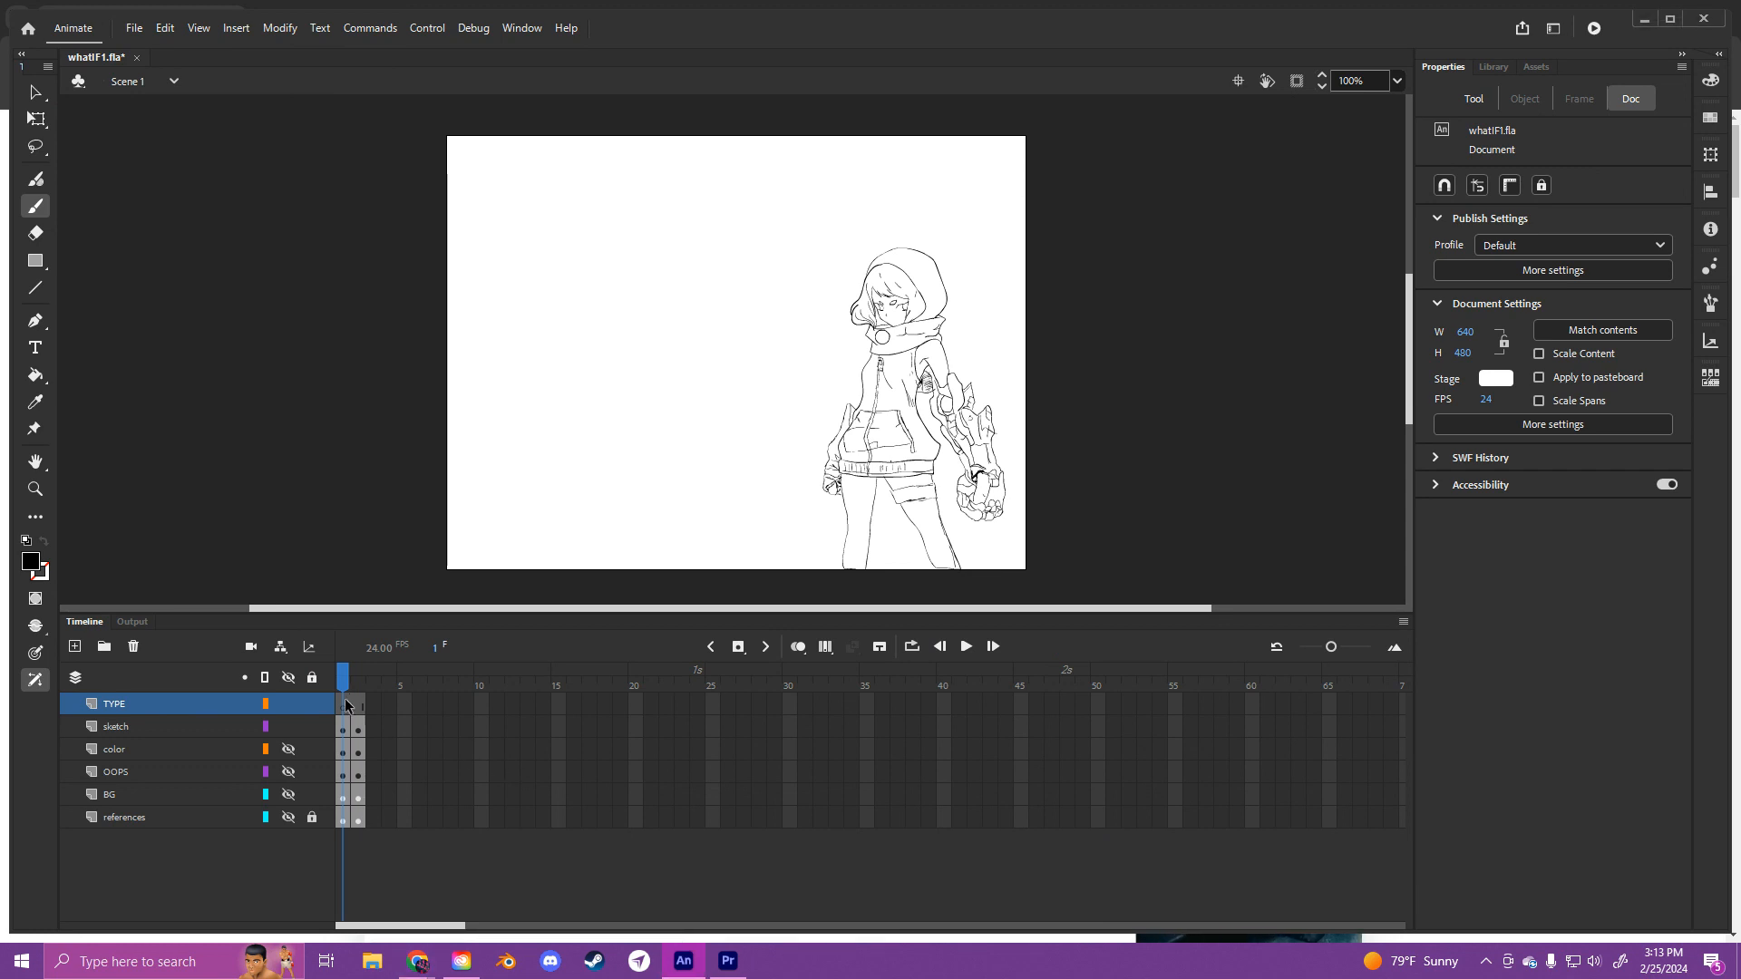
left_click(346, 687)
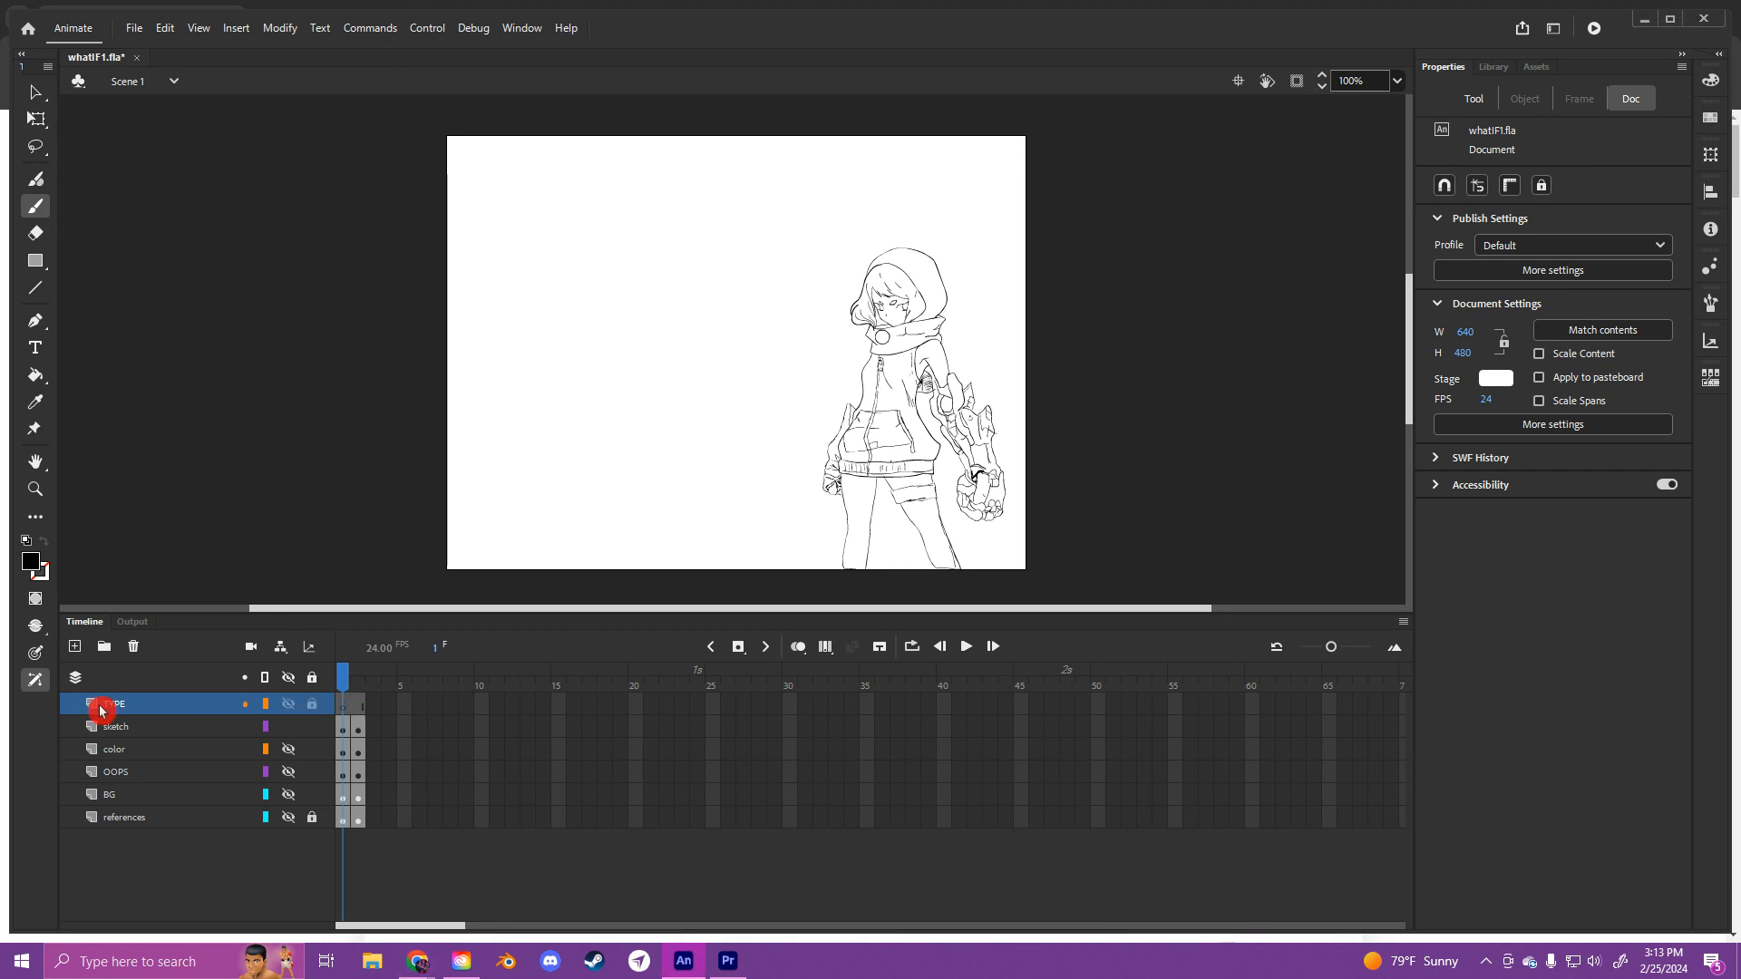
left_click(341, 728)
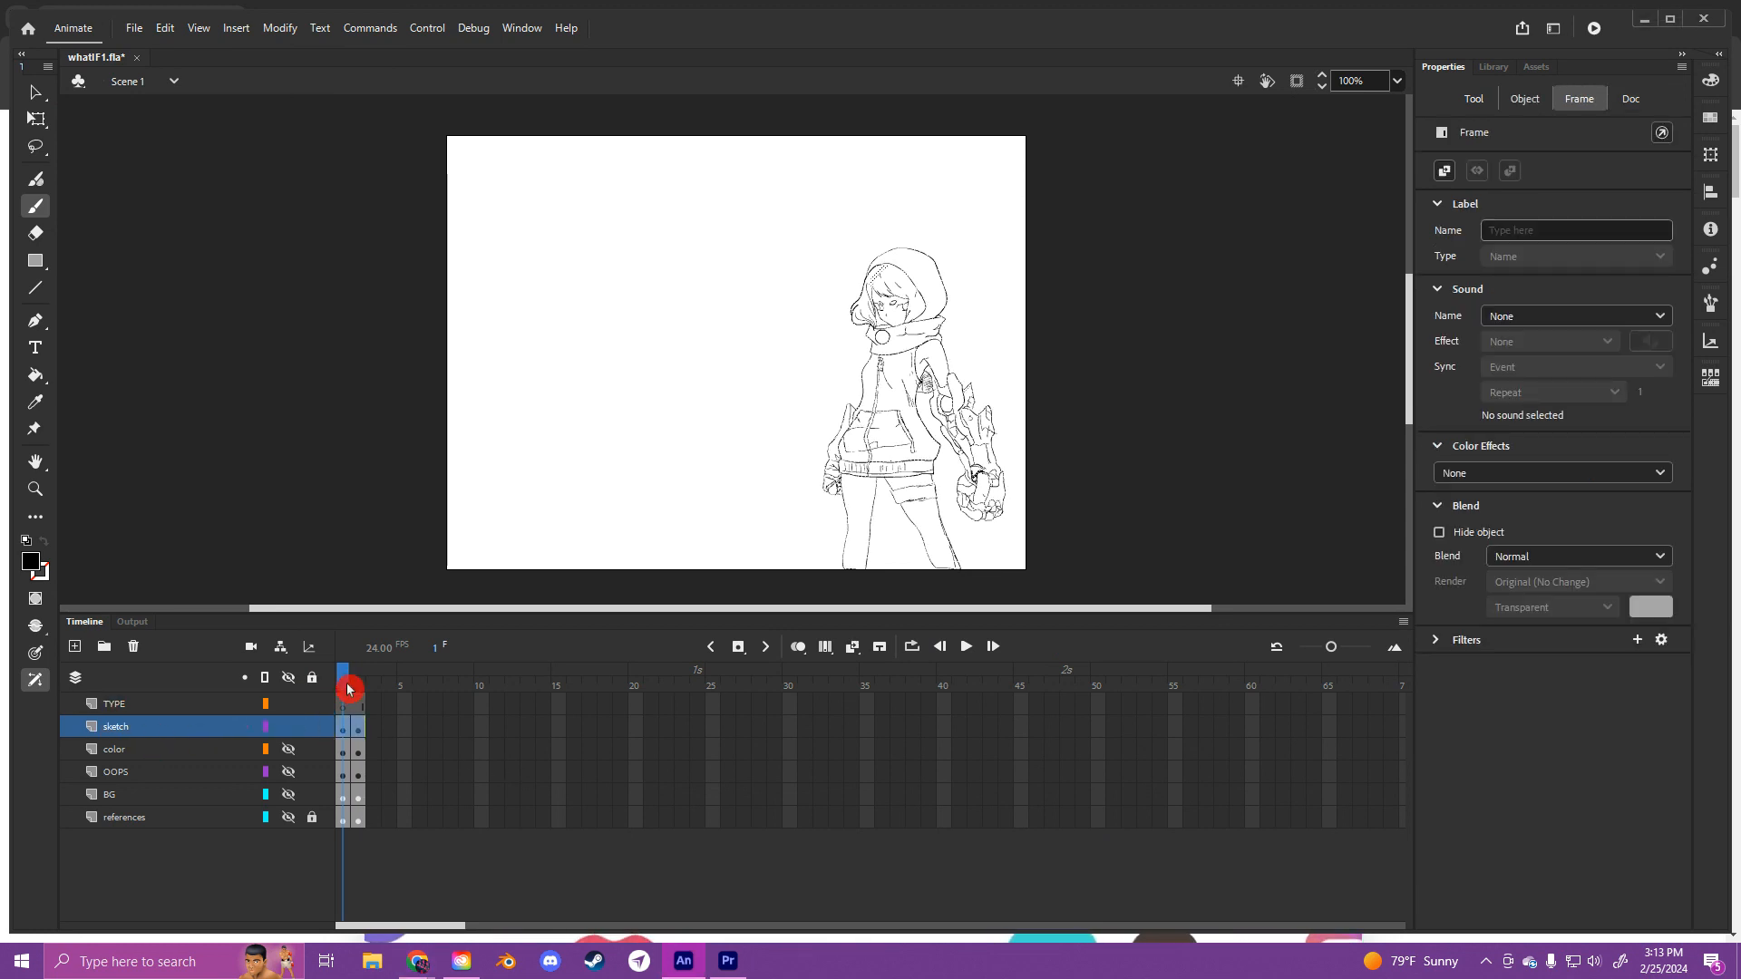
left_click(358, 687)
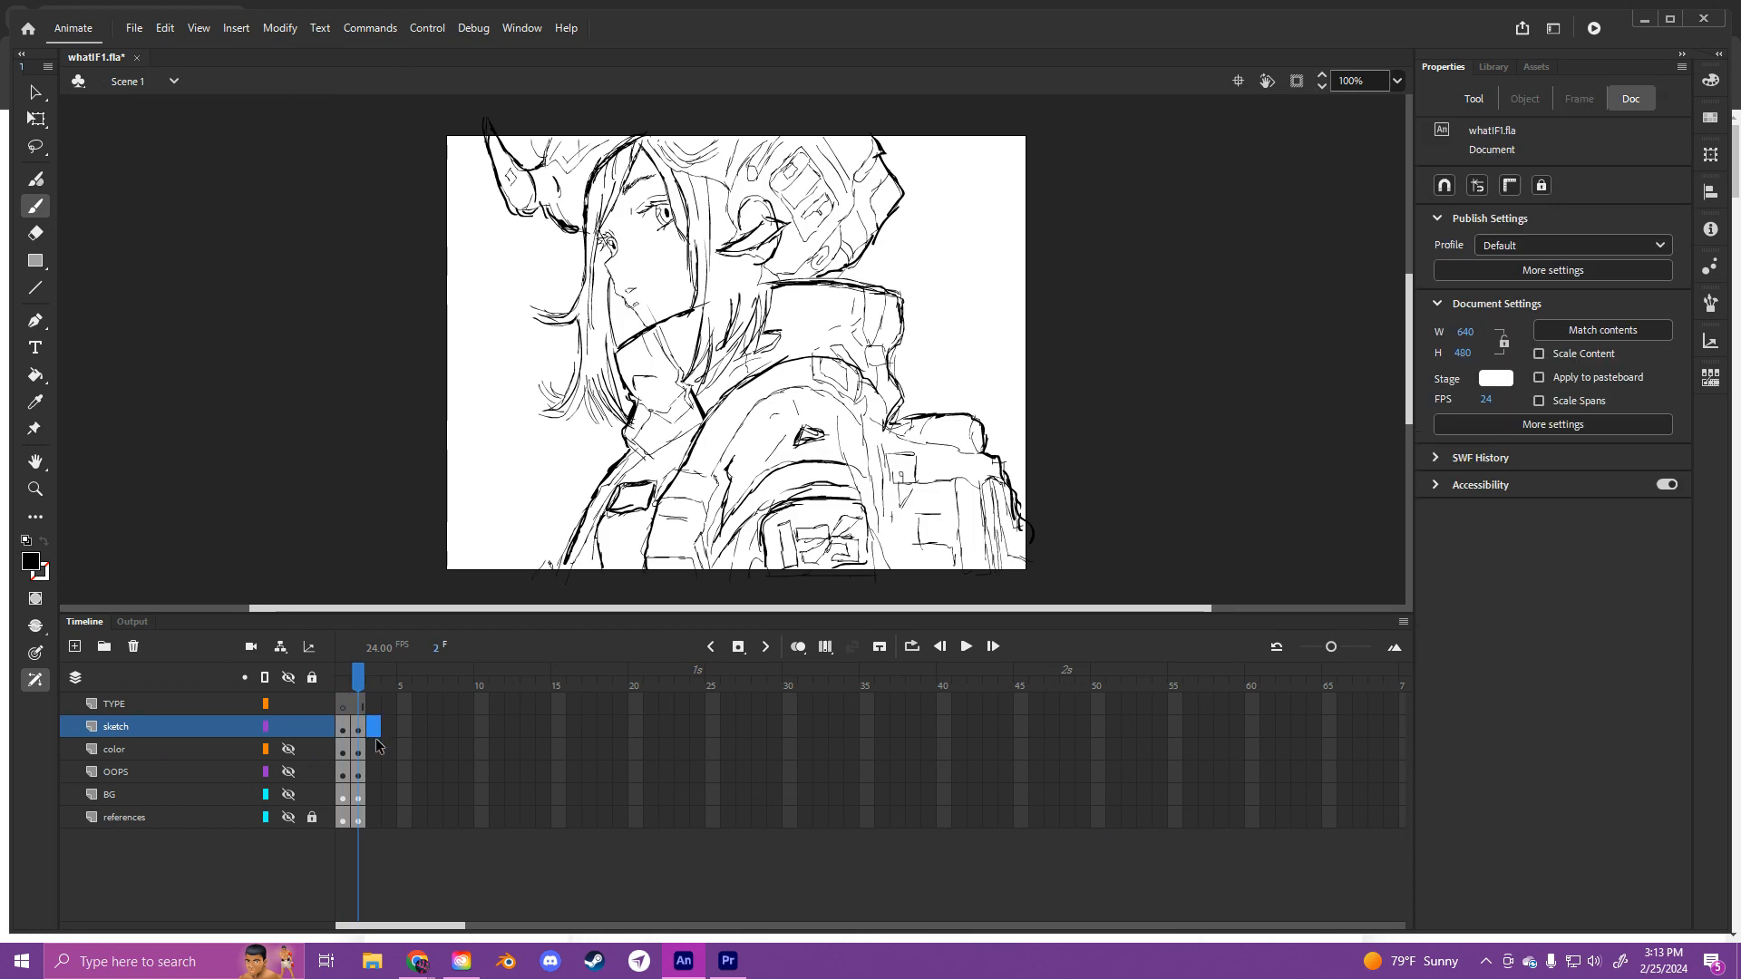
left_click(346, 687)
left_click(358, 726)
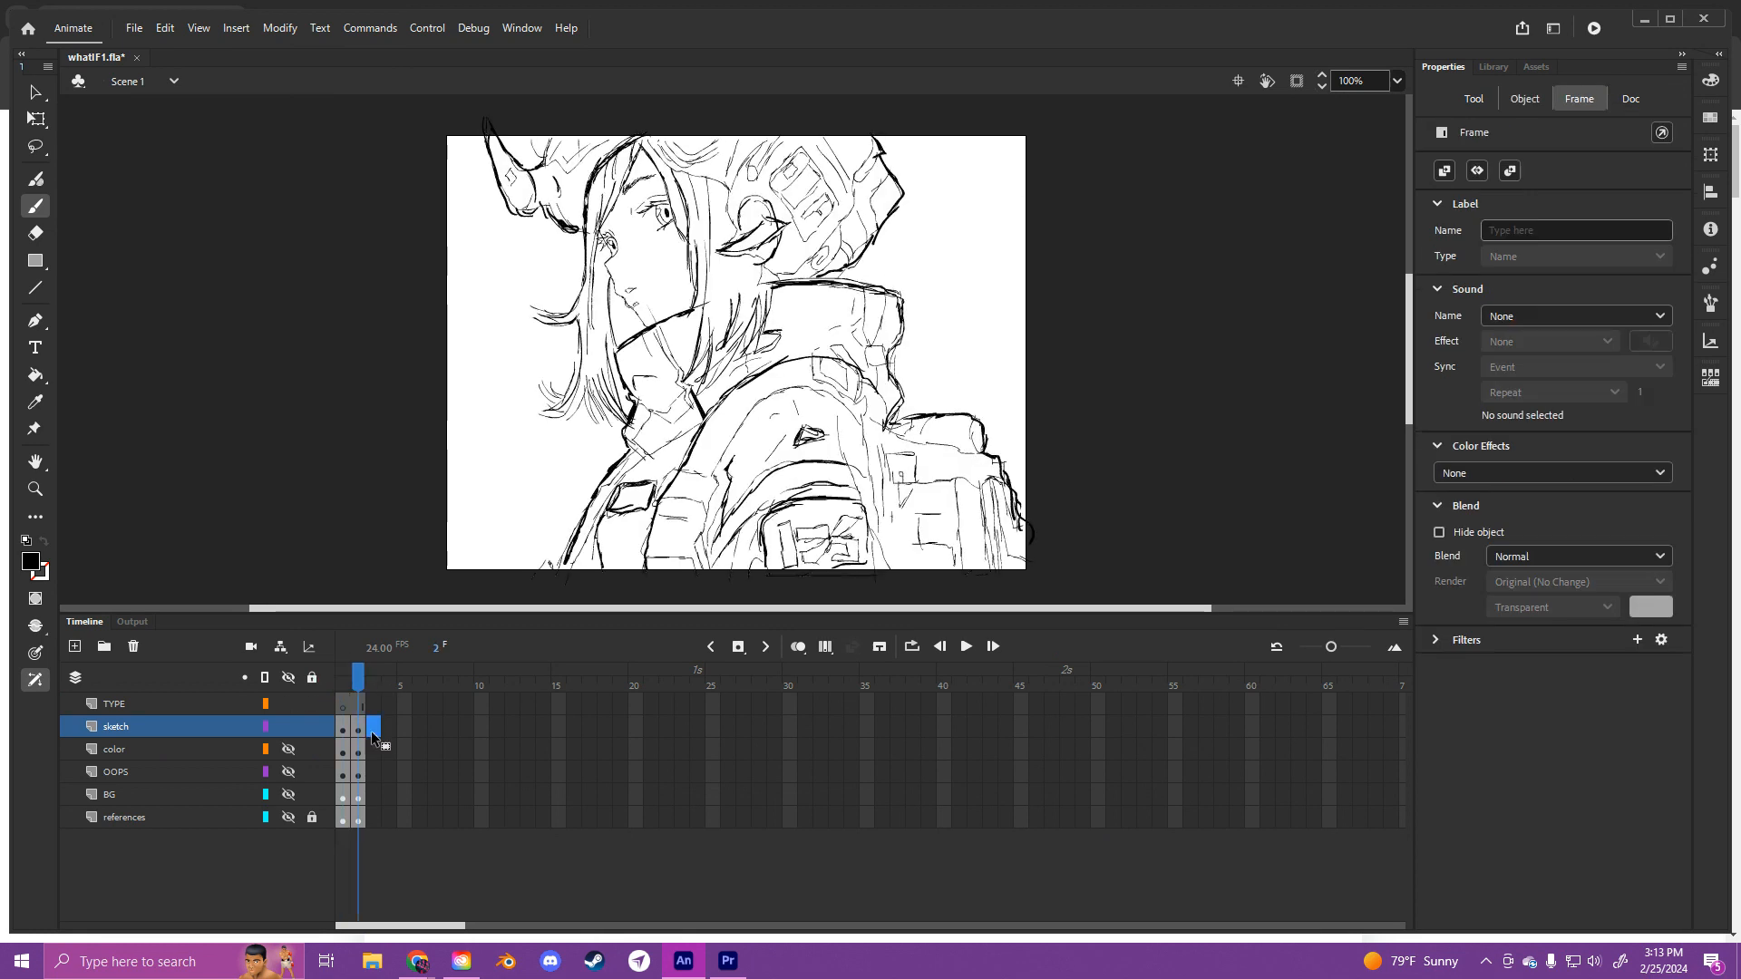
left_click(343, 729)
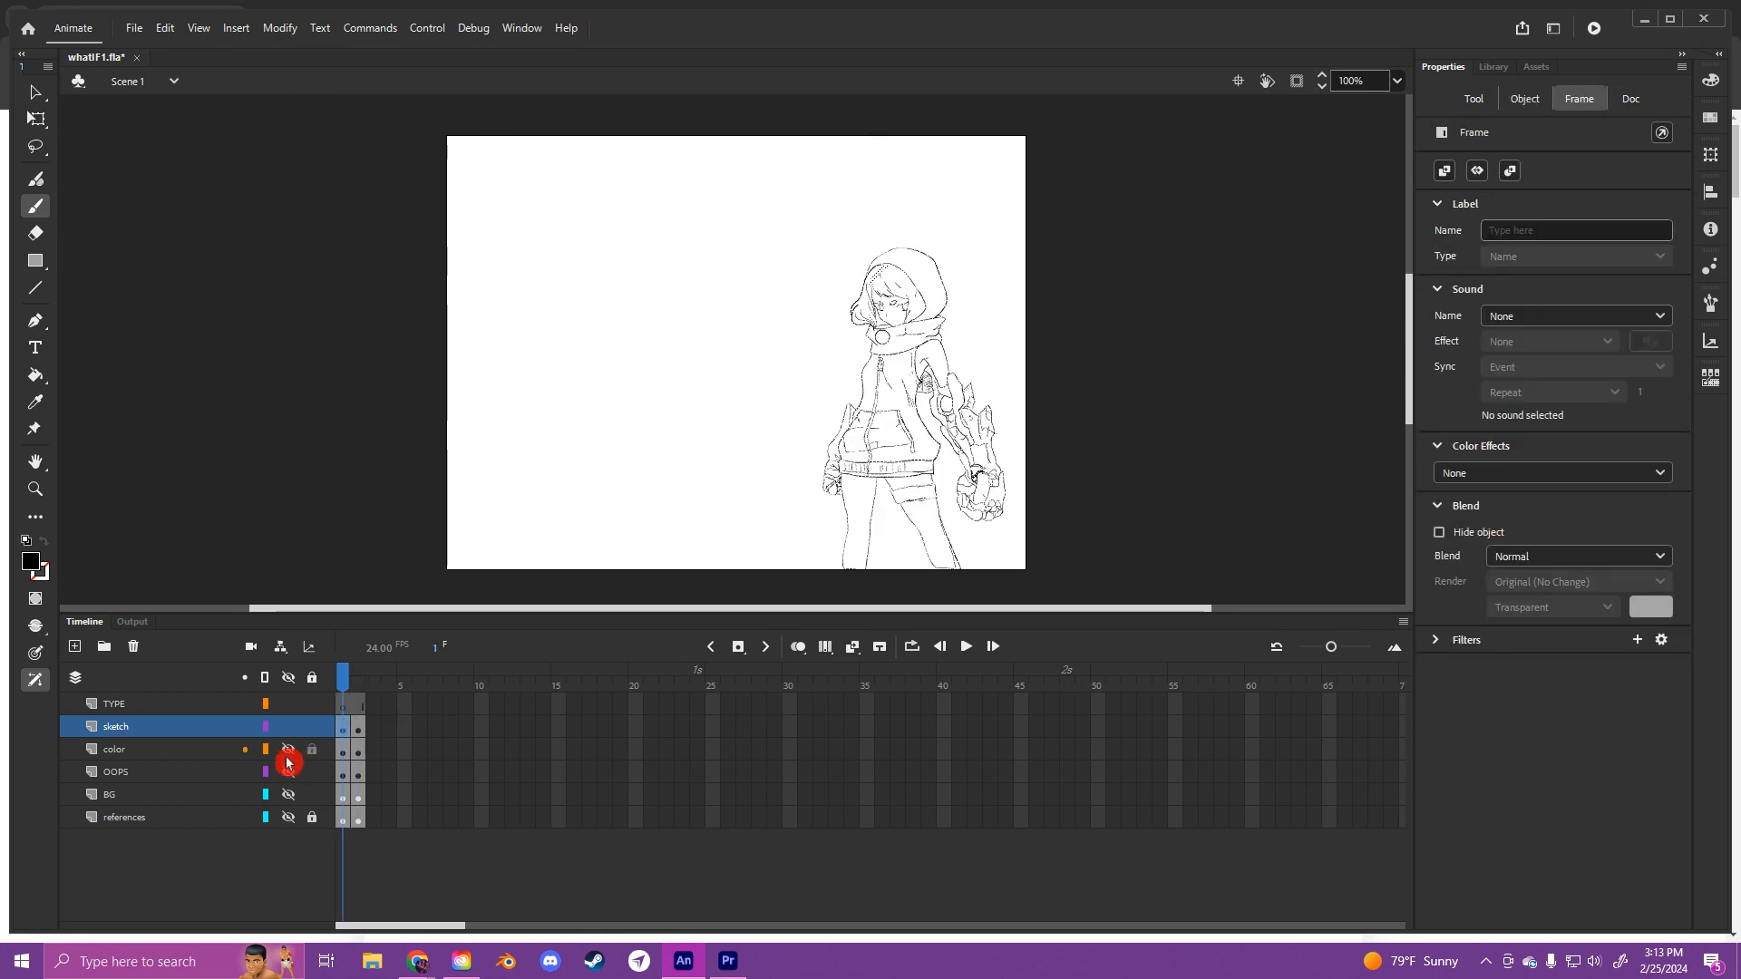
mouse_move(318, 770)
left_mouse_down()
mouse_move(291, 747)
mouse_move(66, 723)
mouse_move(336, 716)
left_mouse_up()
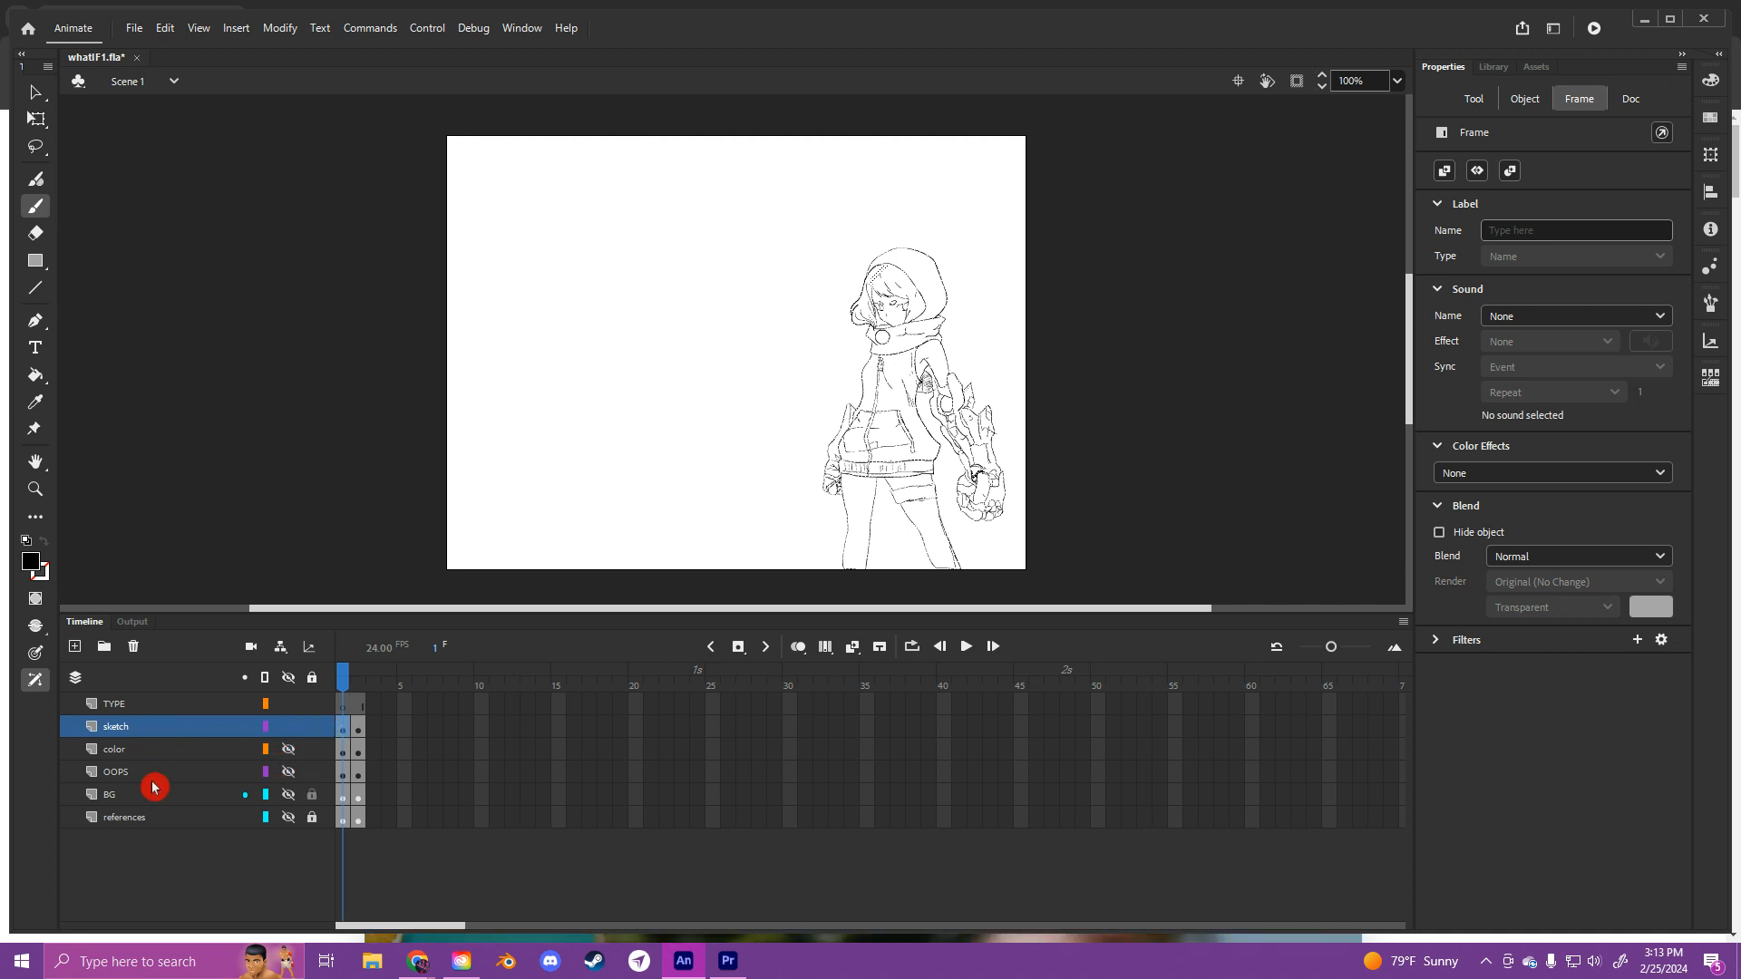
Step: Show the color layer and select its character artwork on frame 1
left_click(287, 752)
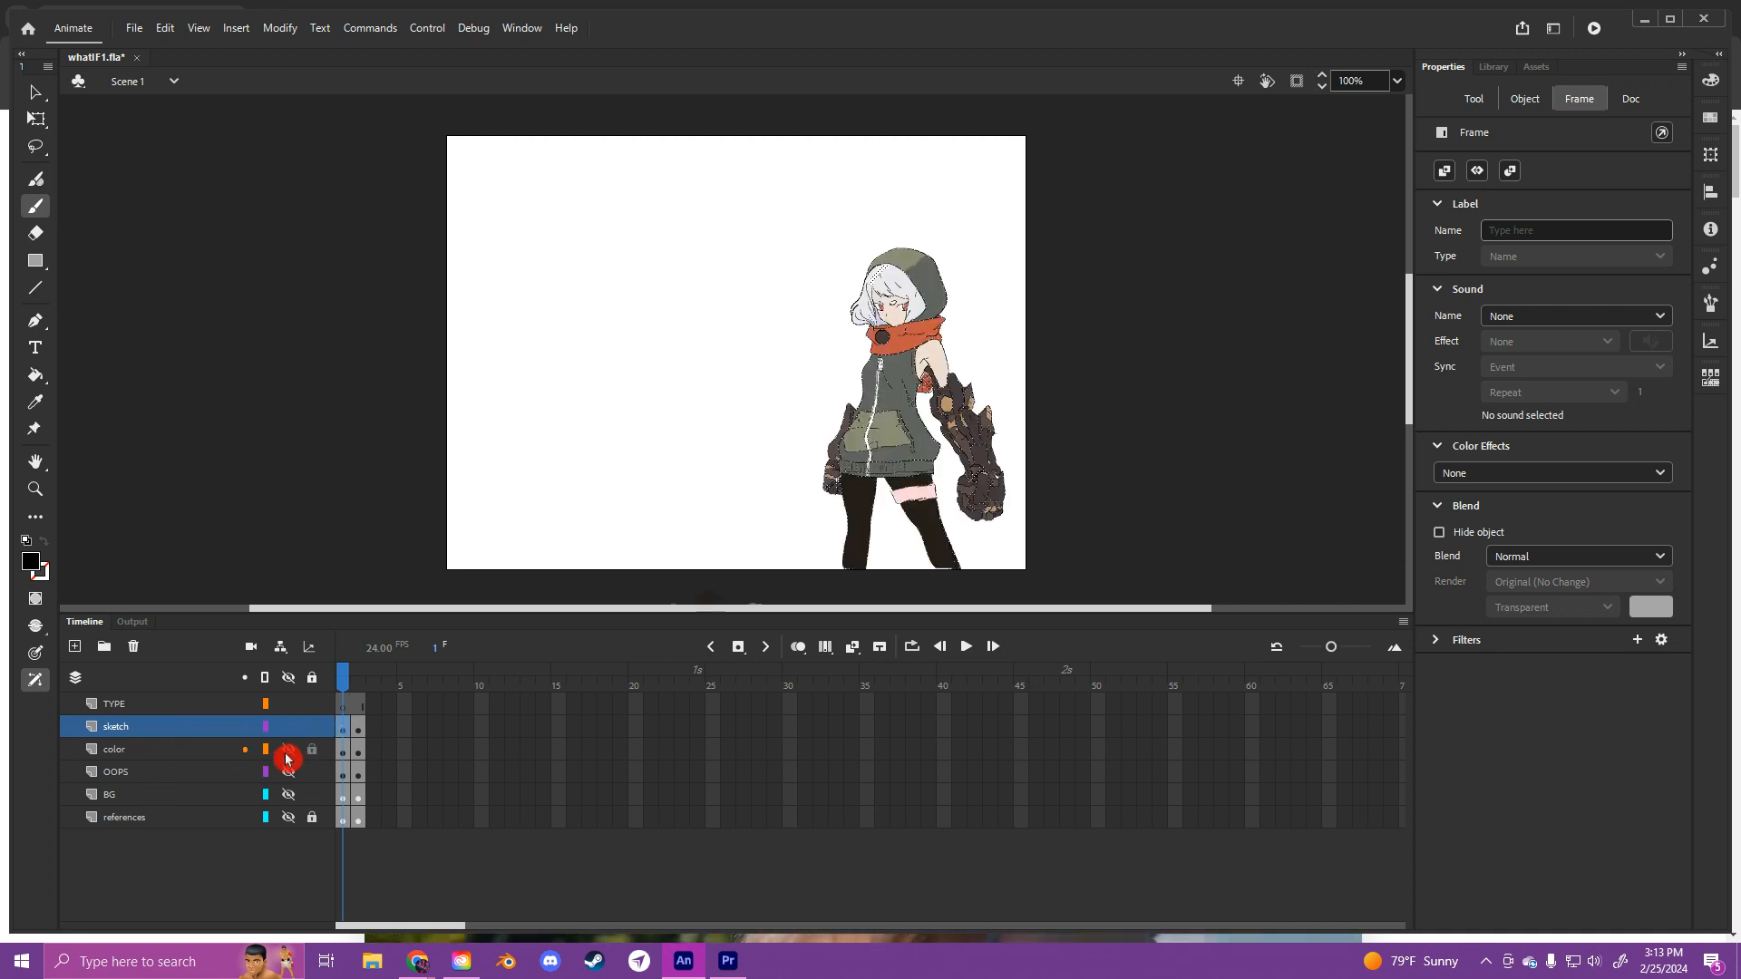
left_click(136, 751)
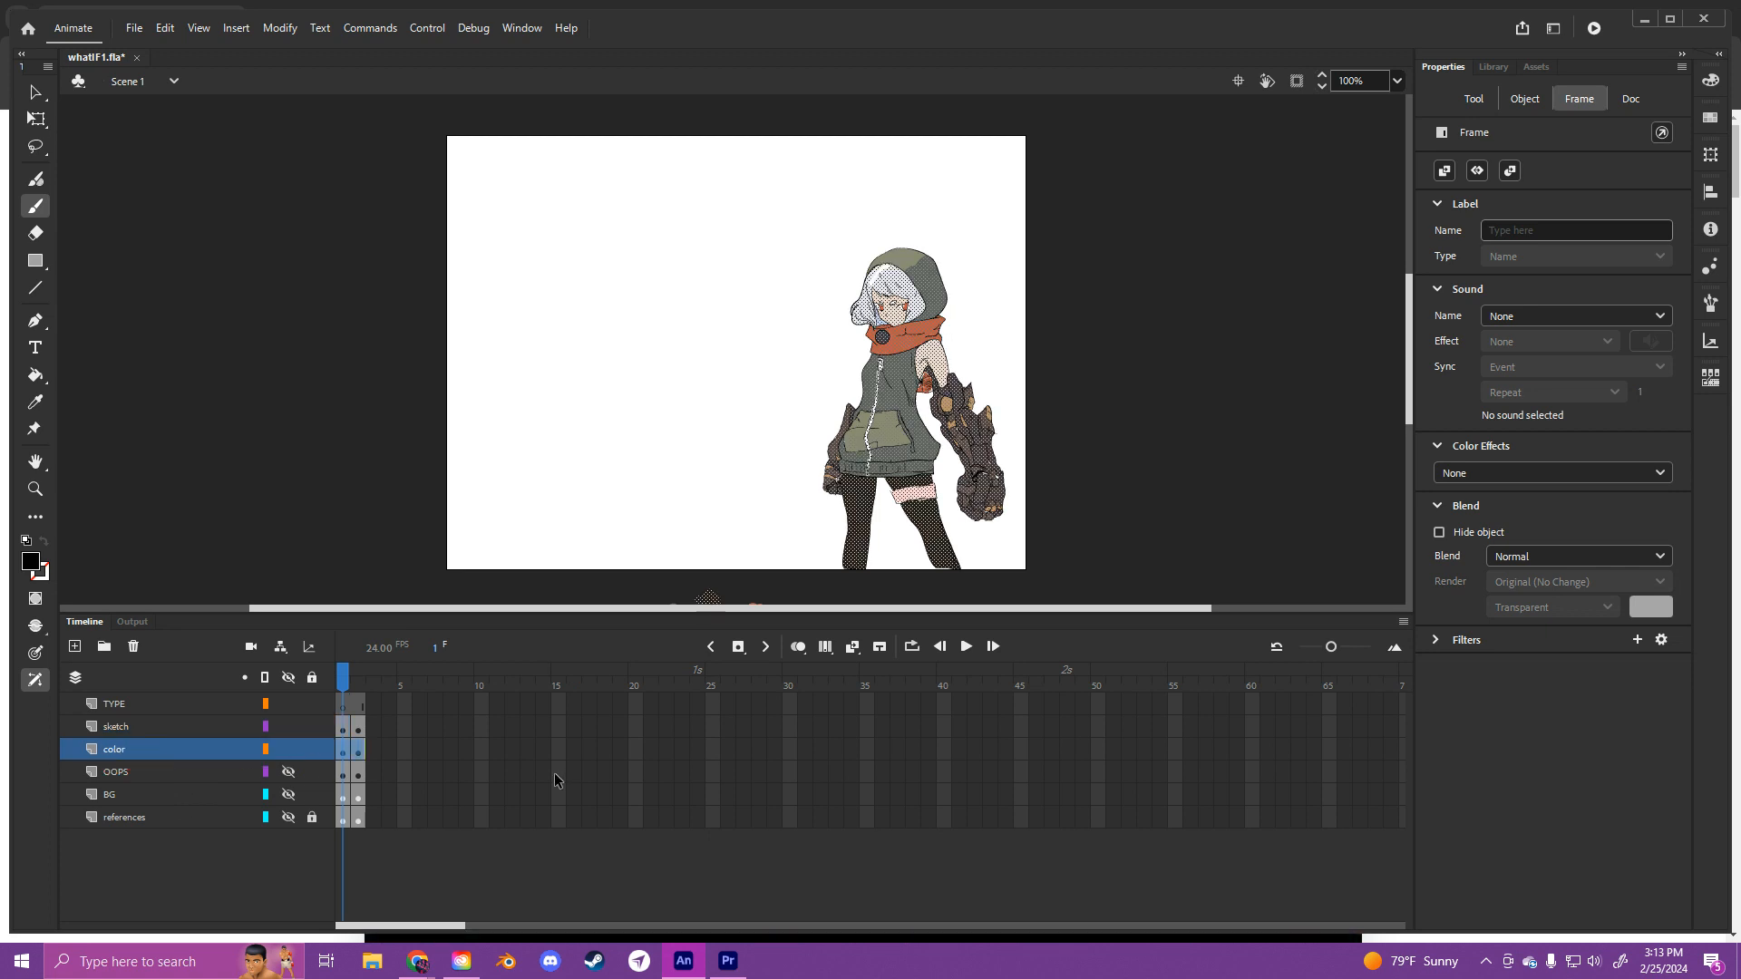
left_click(555, 773)
left_click(341, 684)
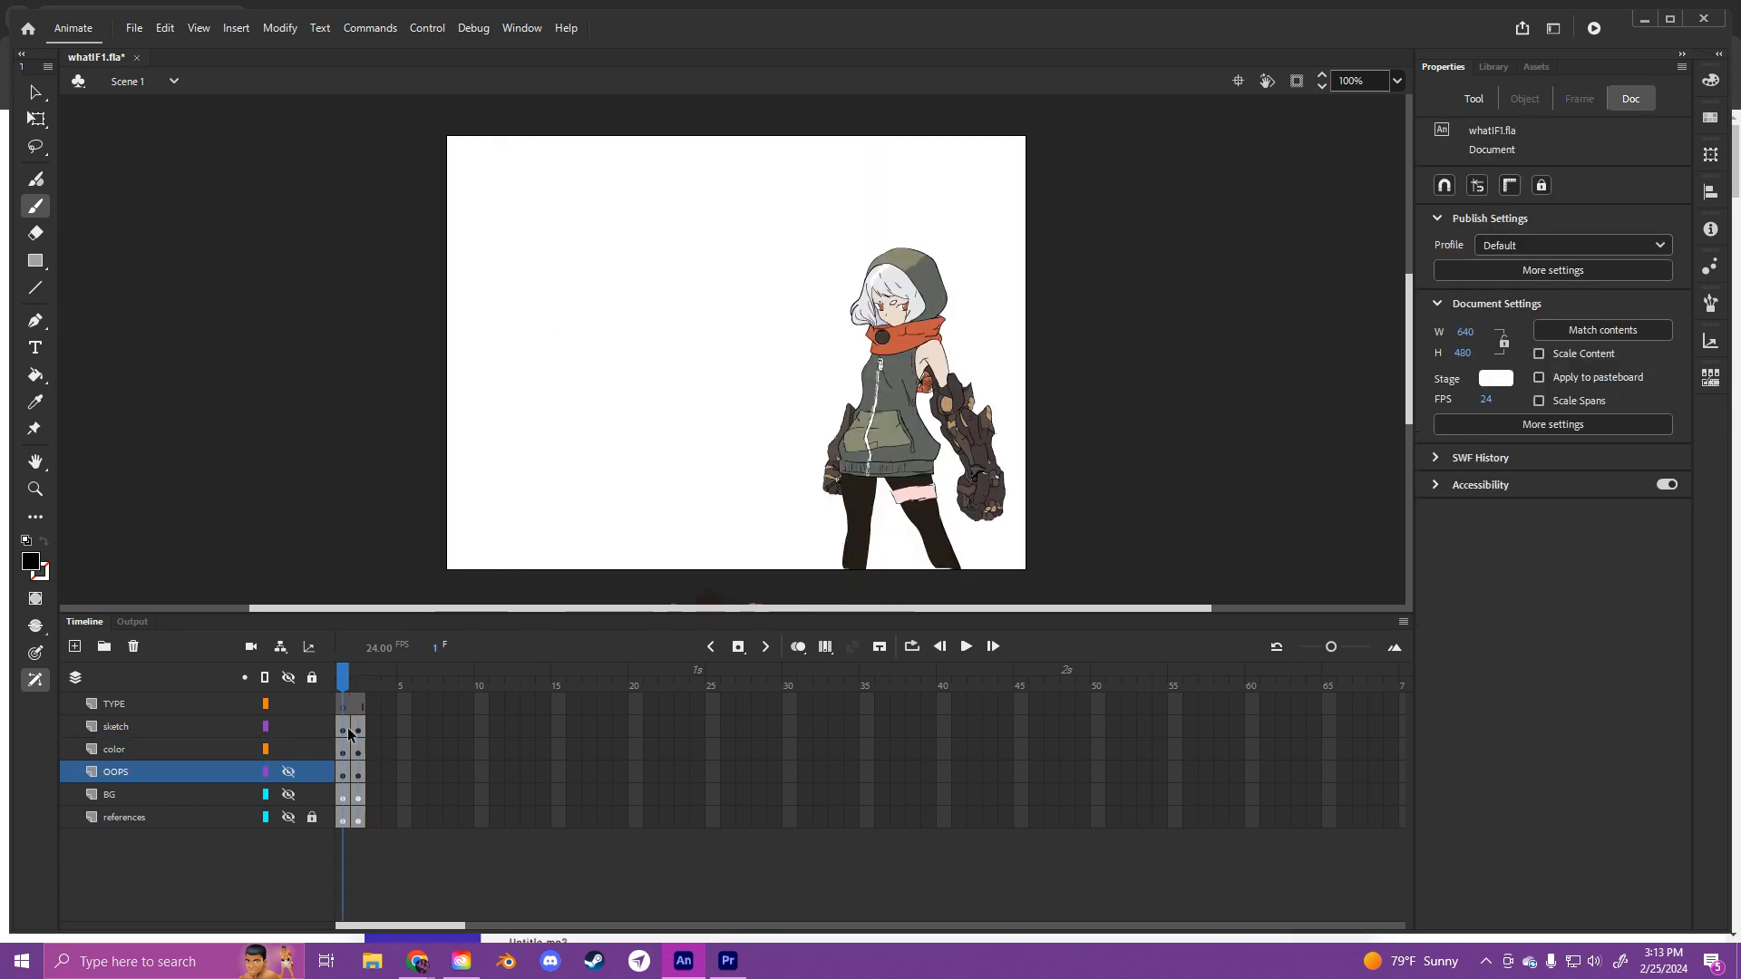
left_click(197, 726)
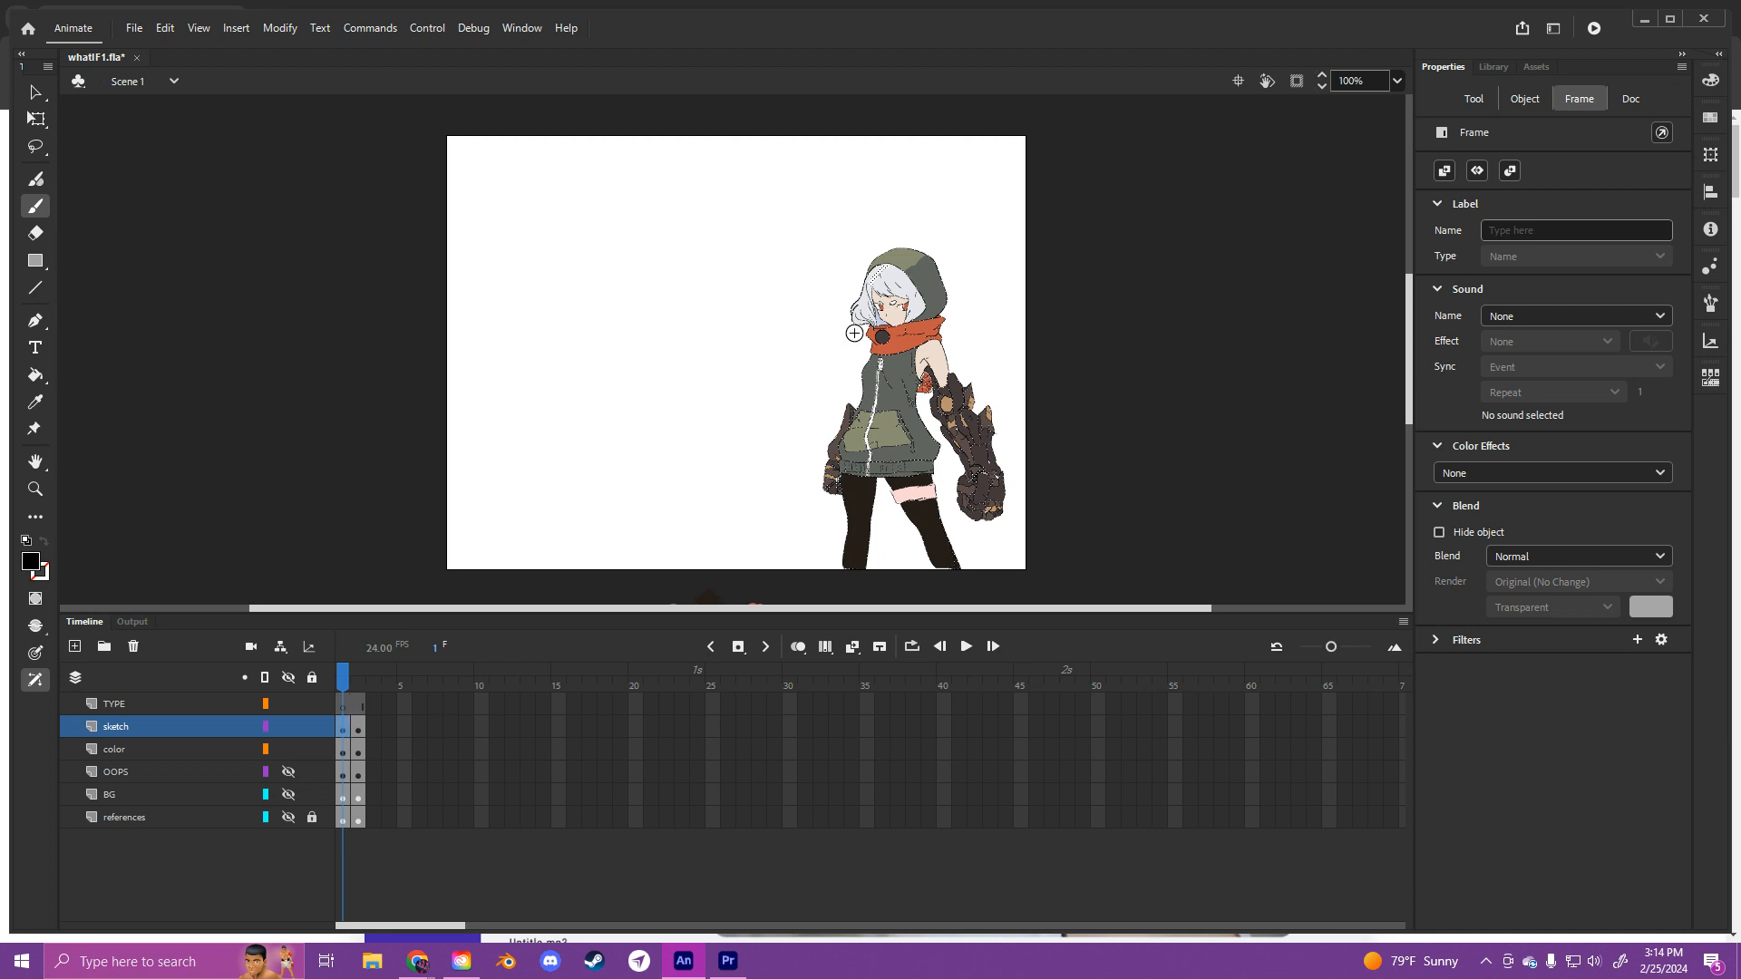
left_click(344, 753)
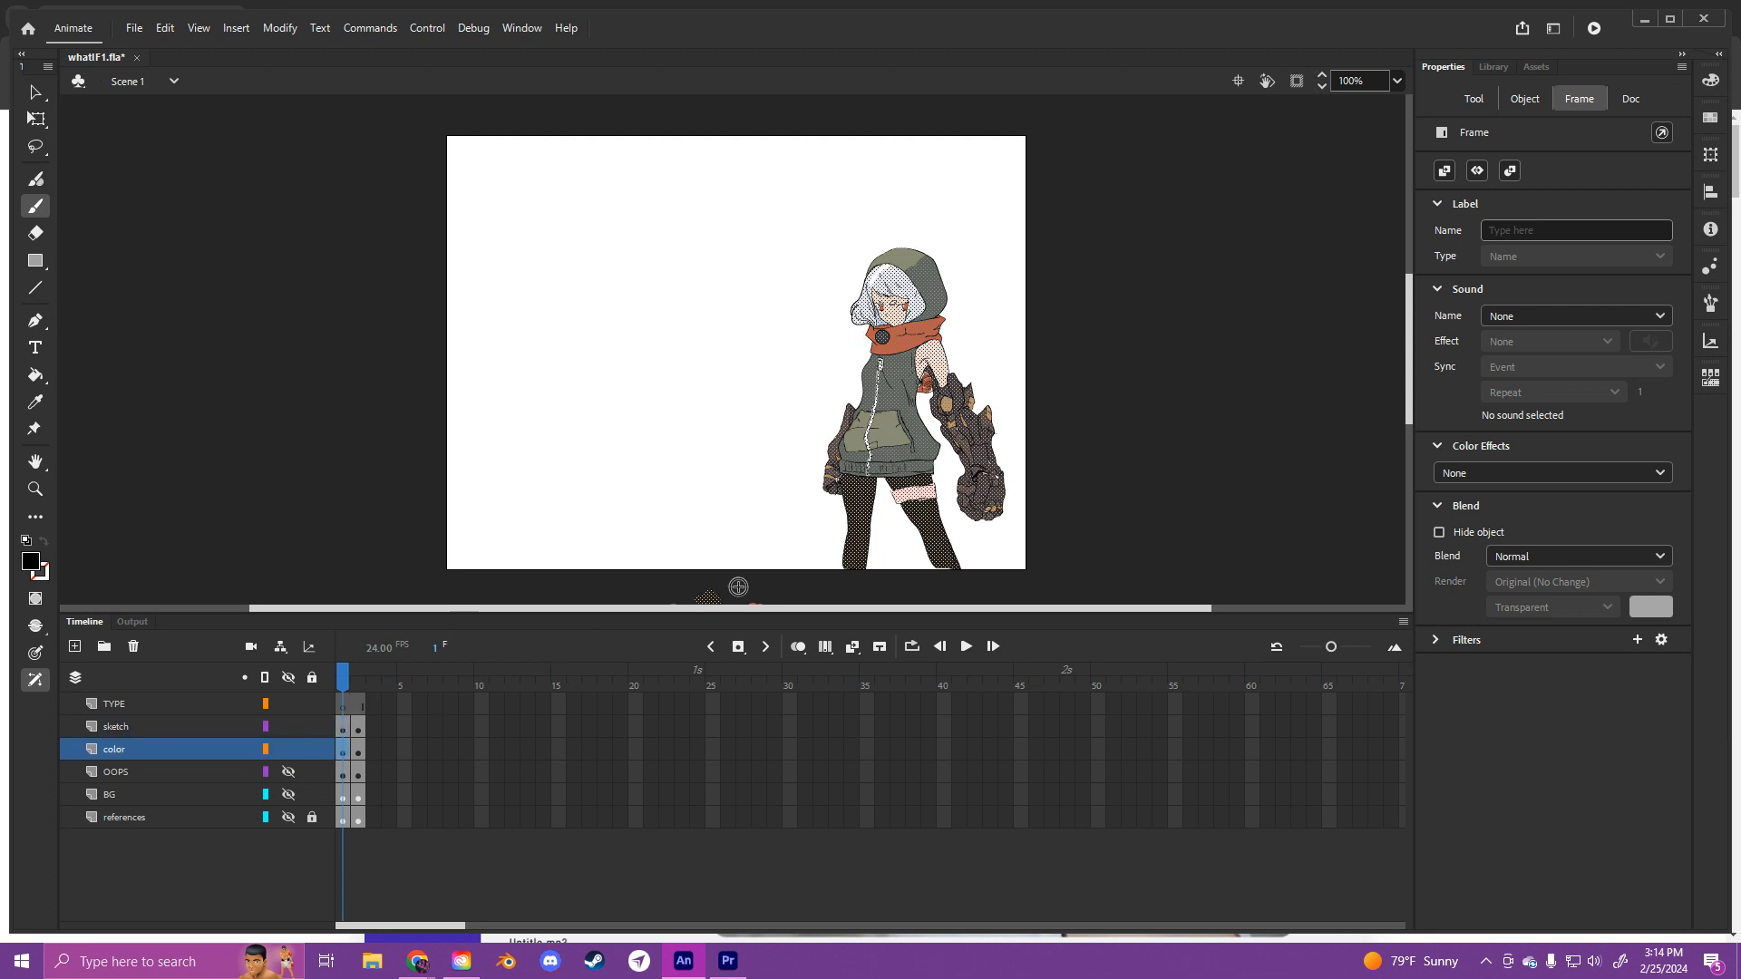
left_click(165, 28)
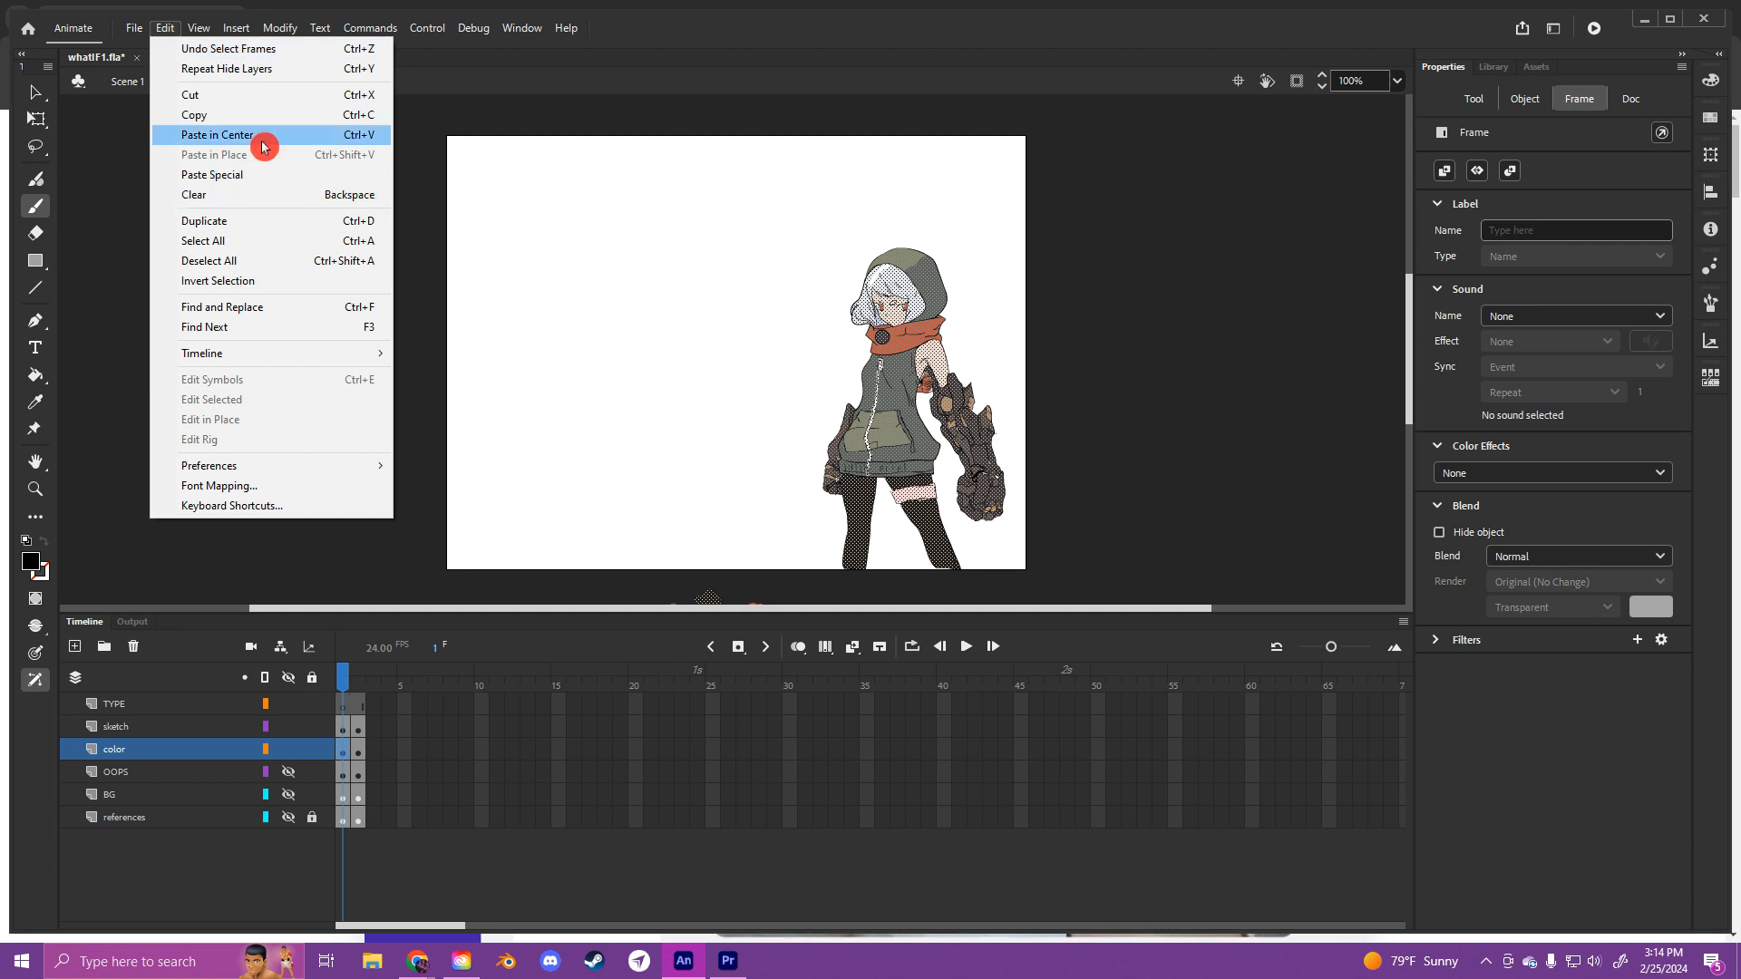
key("Escape")
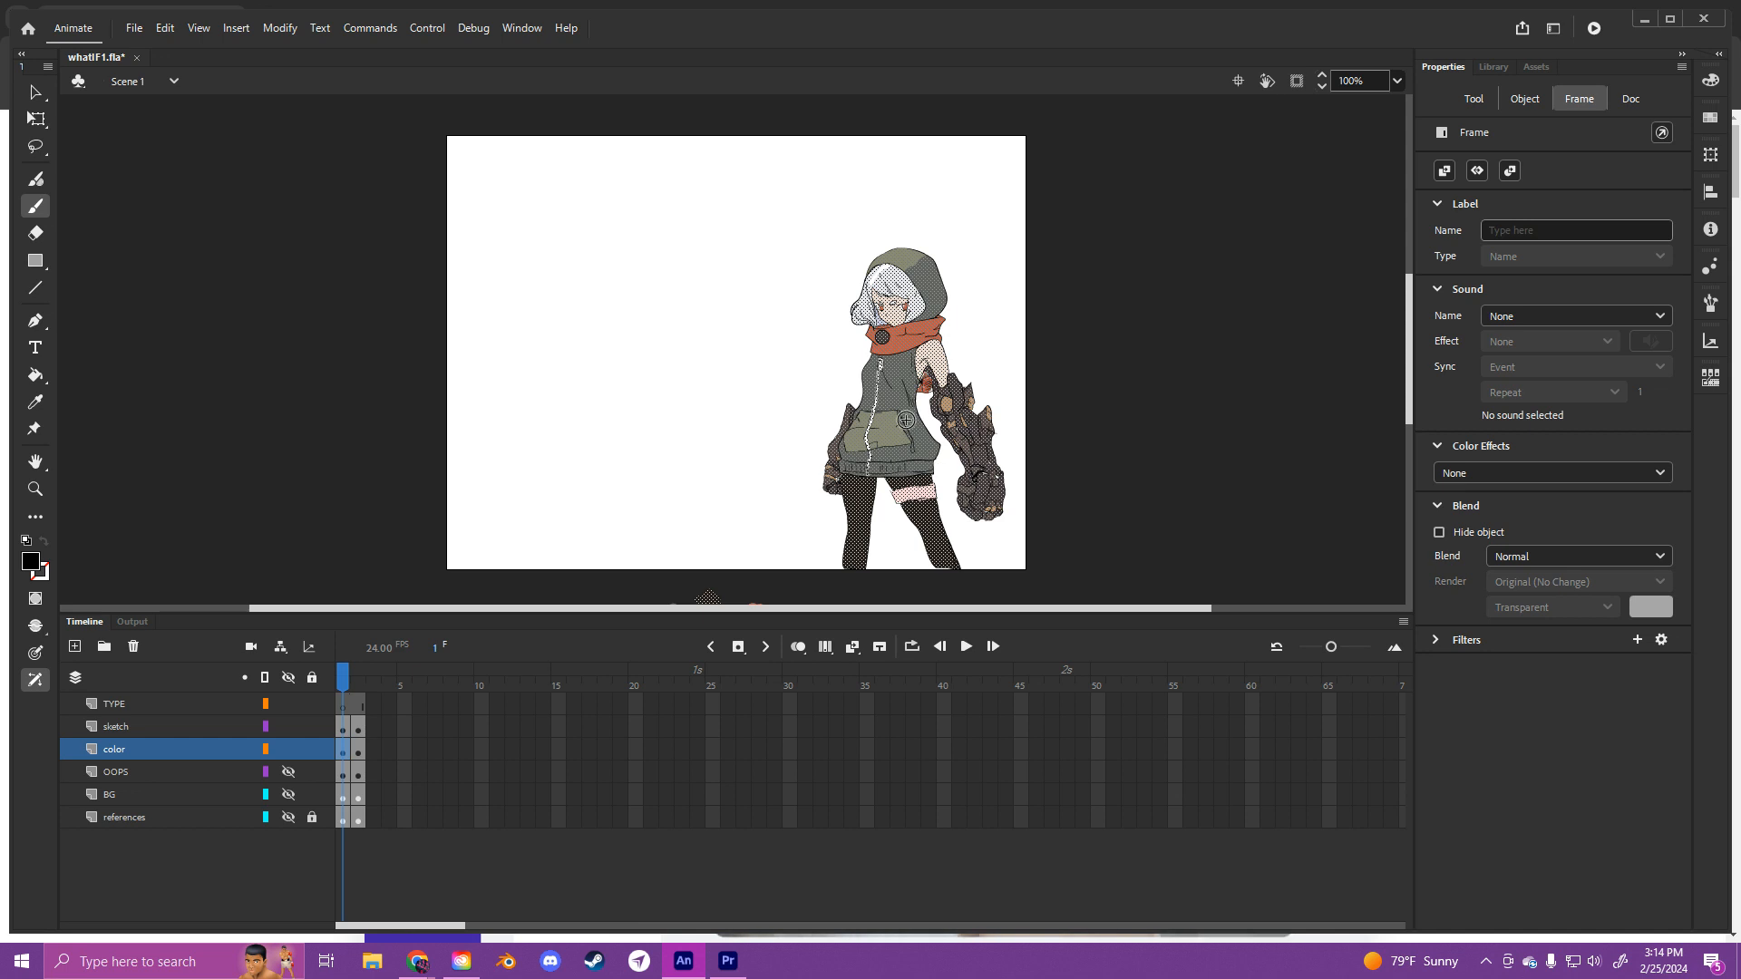
Step: Activate the Paint Bucket tool and examine its gap-closing options
left_click(35, 374)
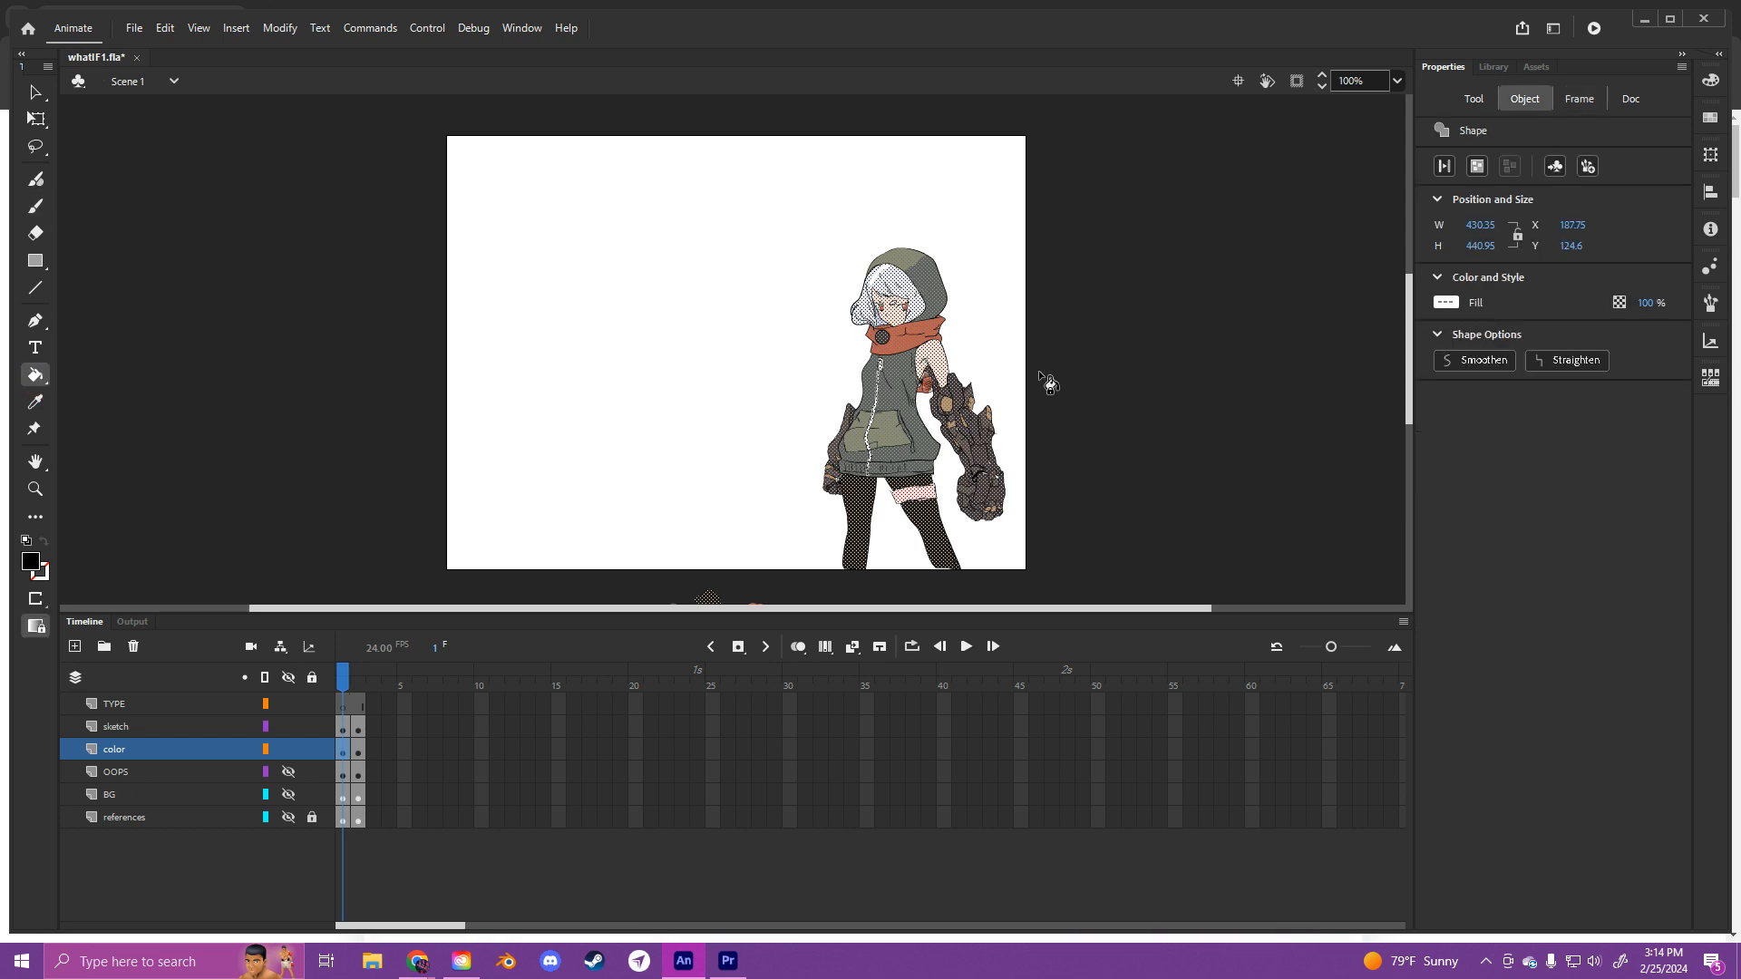
left_click(1473, 97)
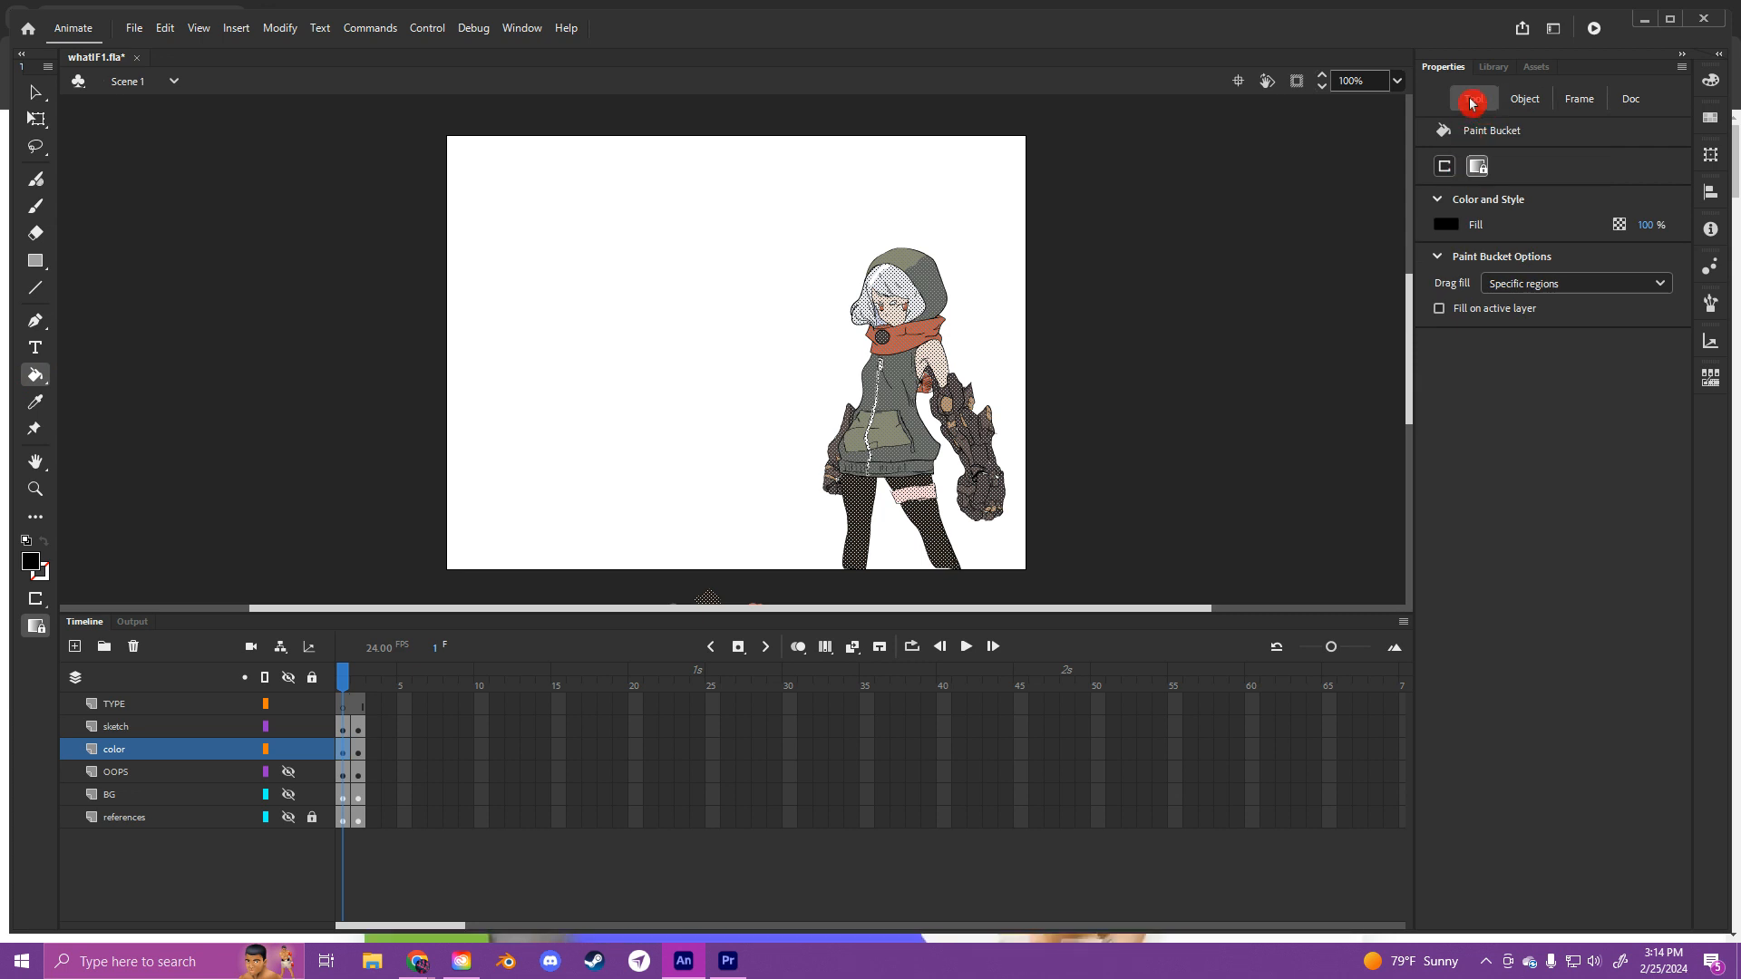
left_click(1470, 169)
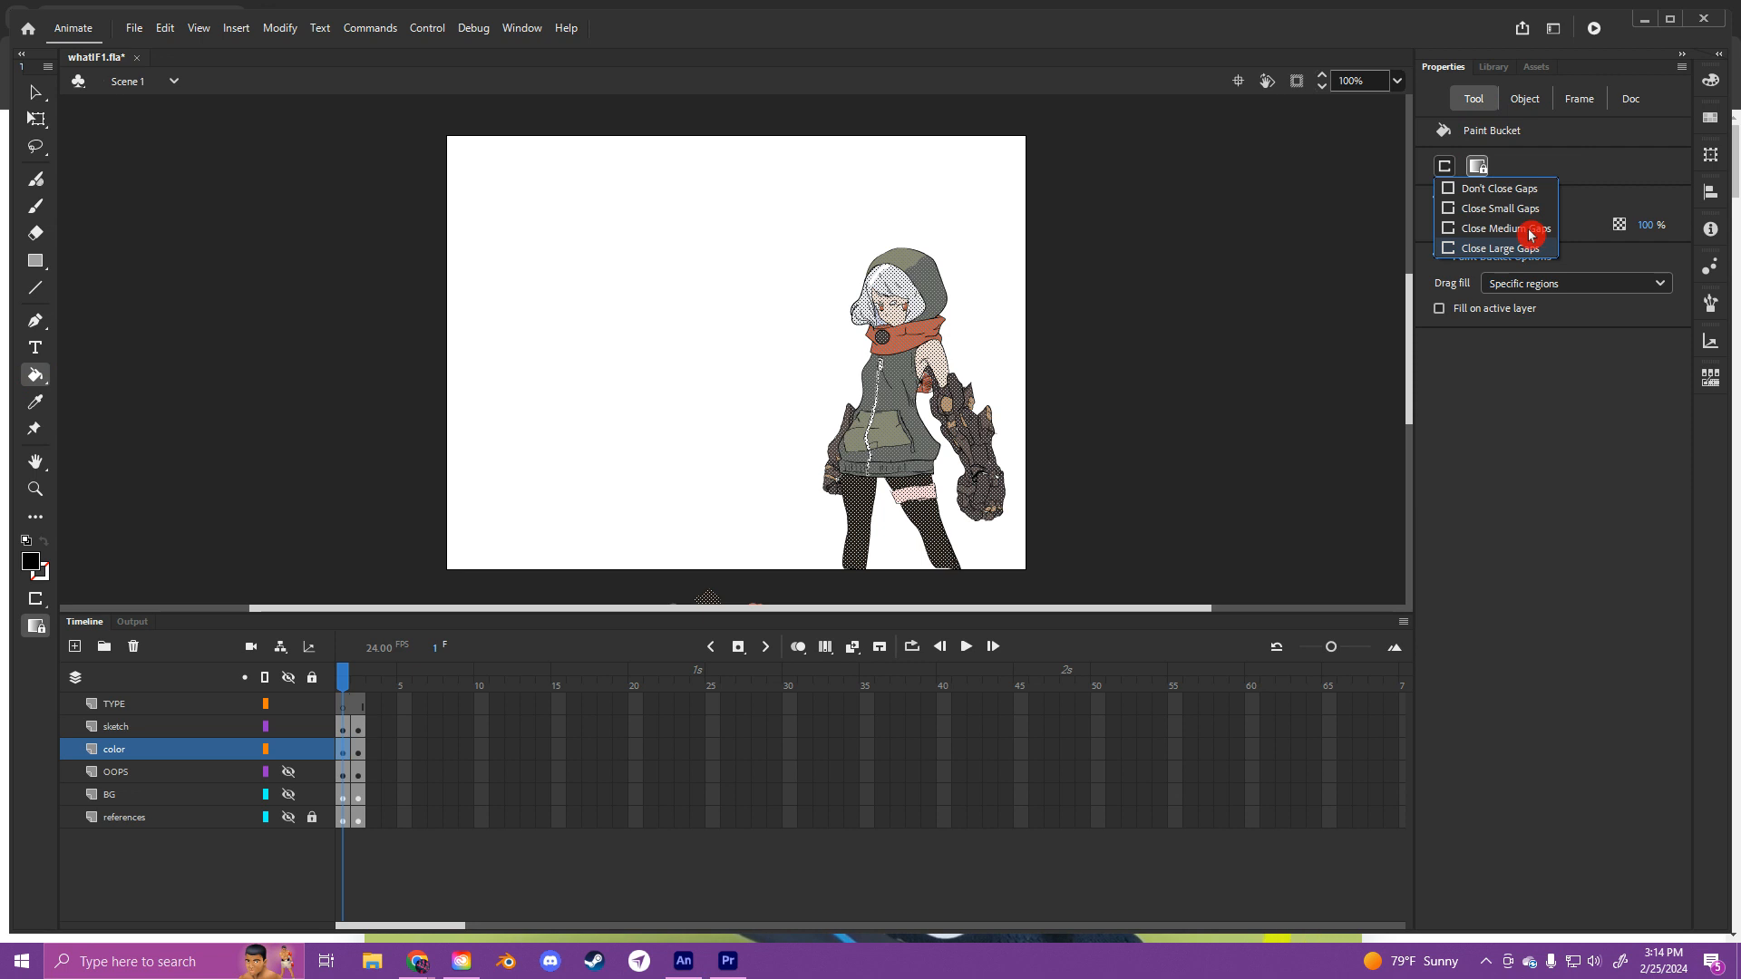
left_click(1268, 337)
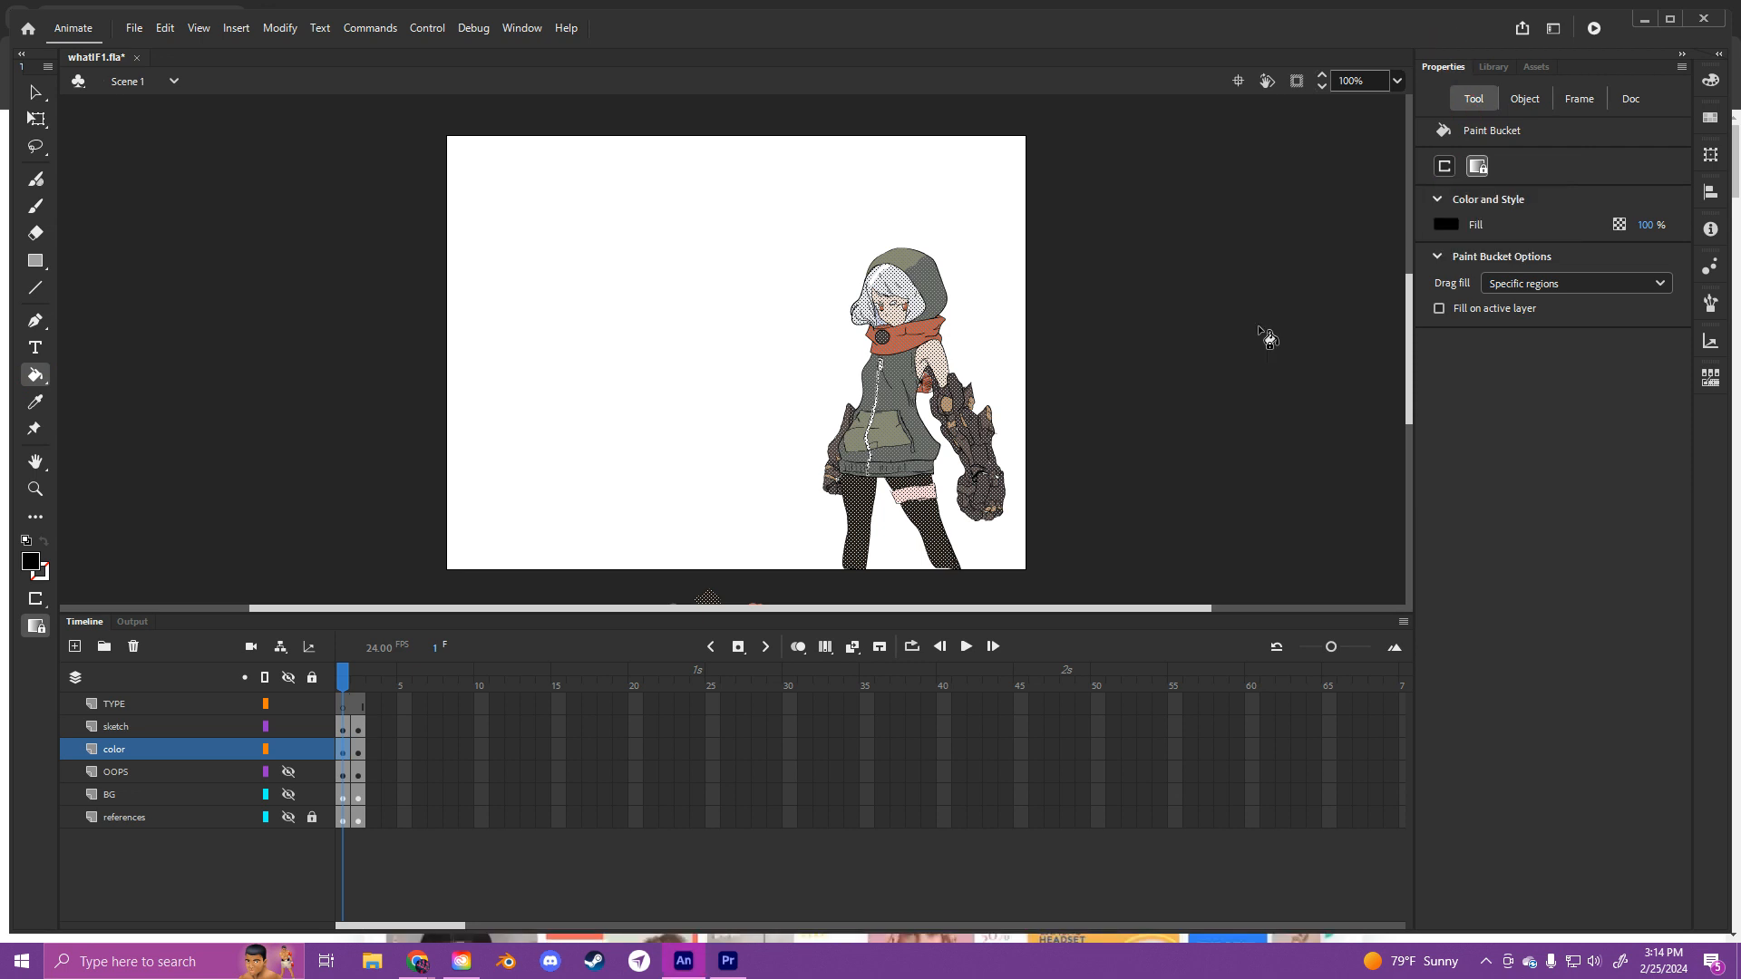
left_click(1483, 167)
scroll(1127, 420, "down", 3)
scroll(1085, 420, "up", 3)
left_click(1084, 419)
Step: Deselect the artwork with the Selection tool and examine the color swatches below the stage on frame 1
left_click(32, 97)
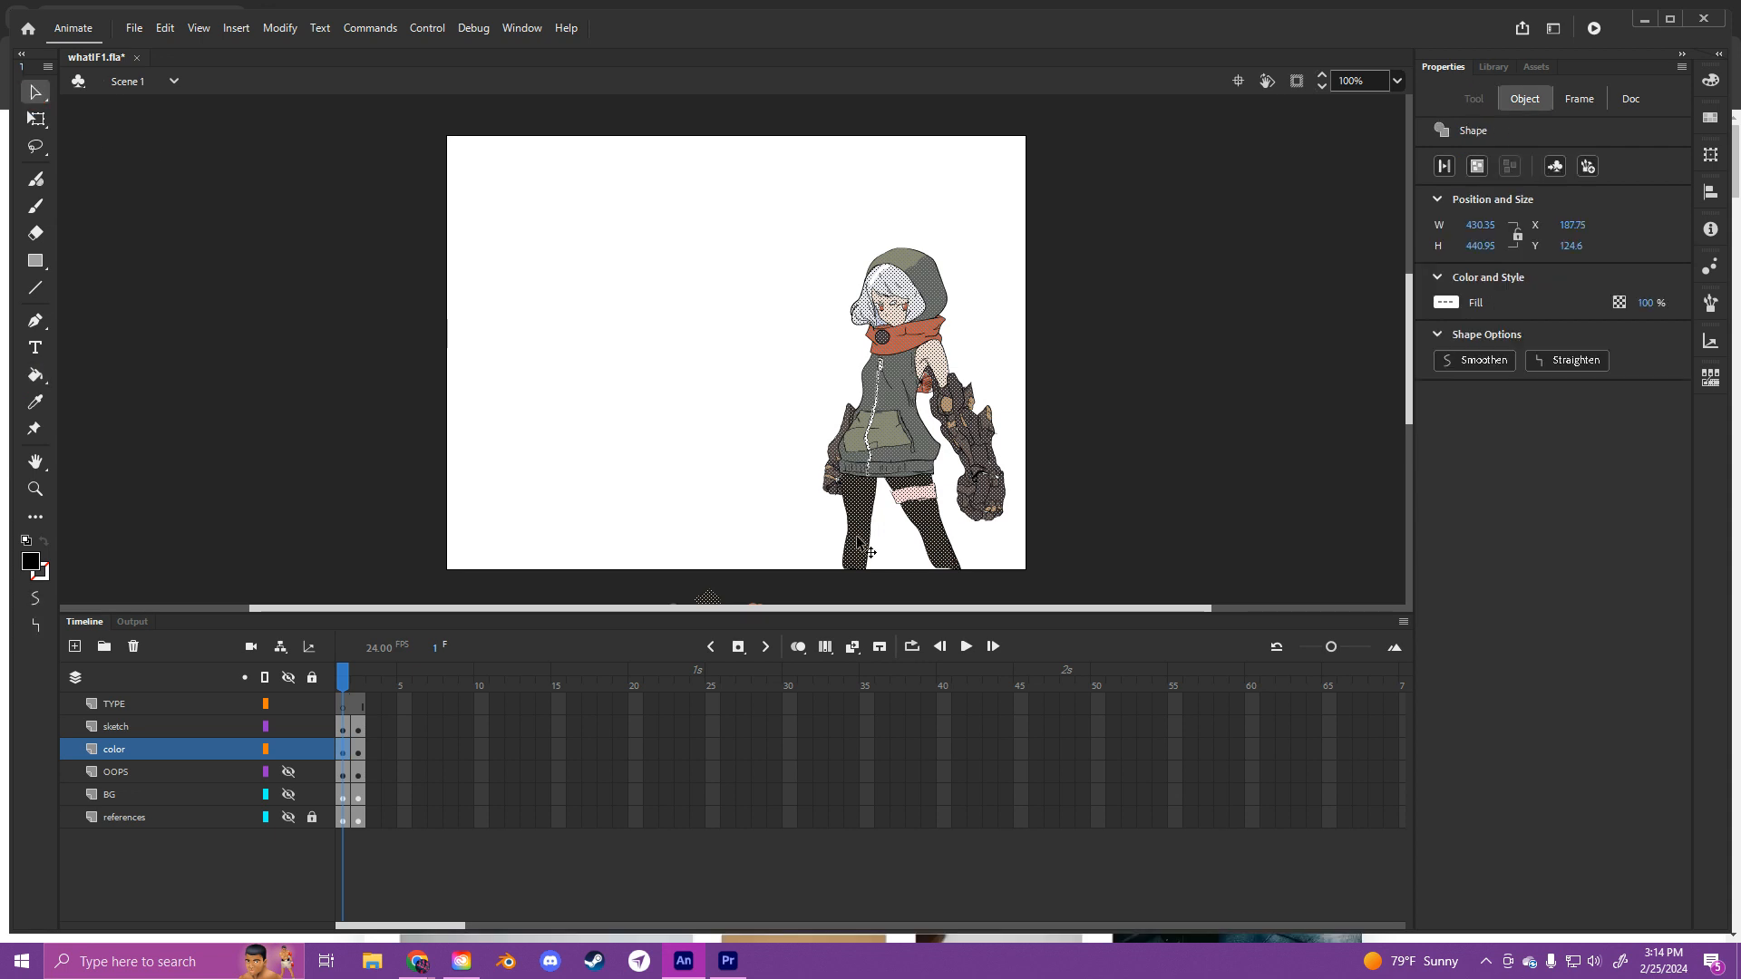
left_click(847, 573)
left_click(948, 577)
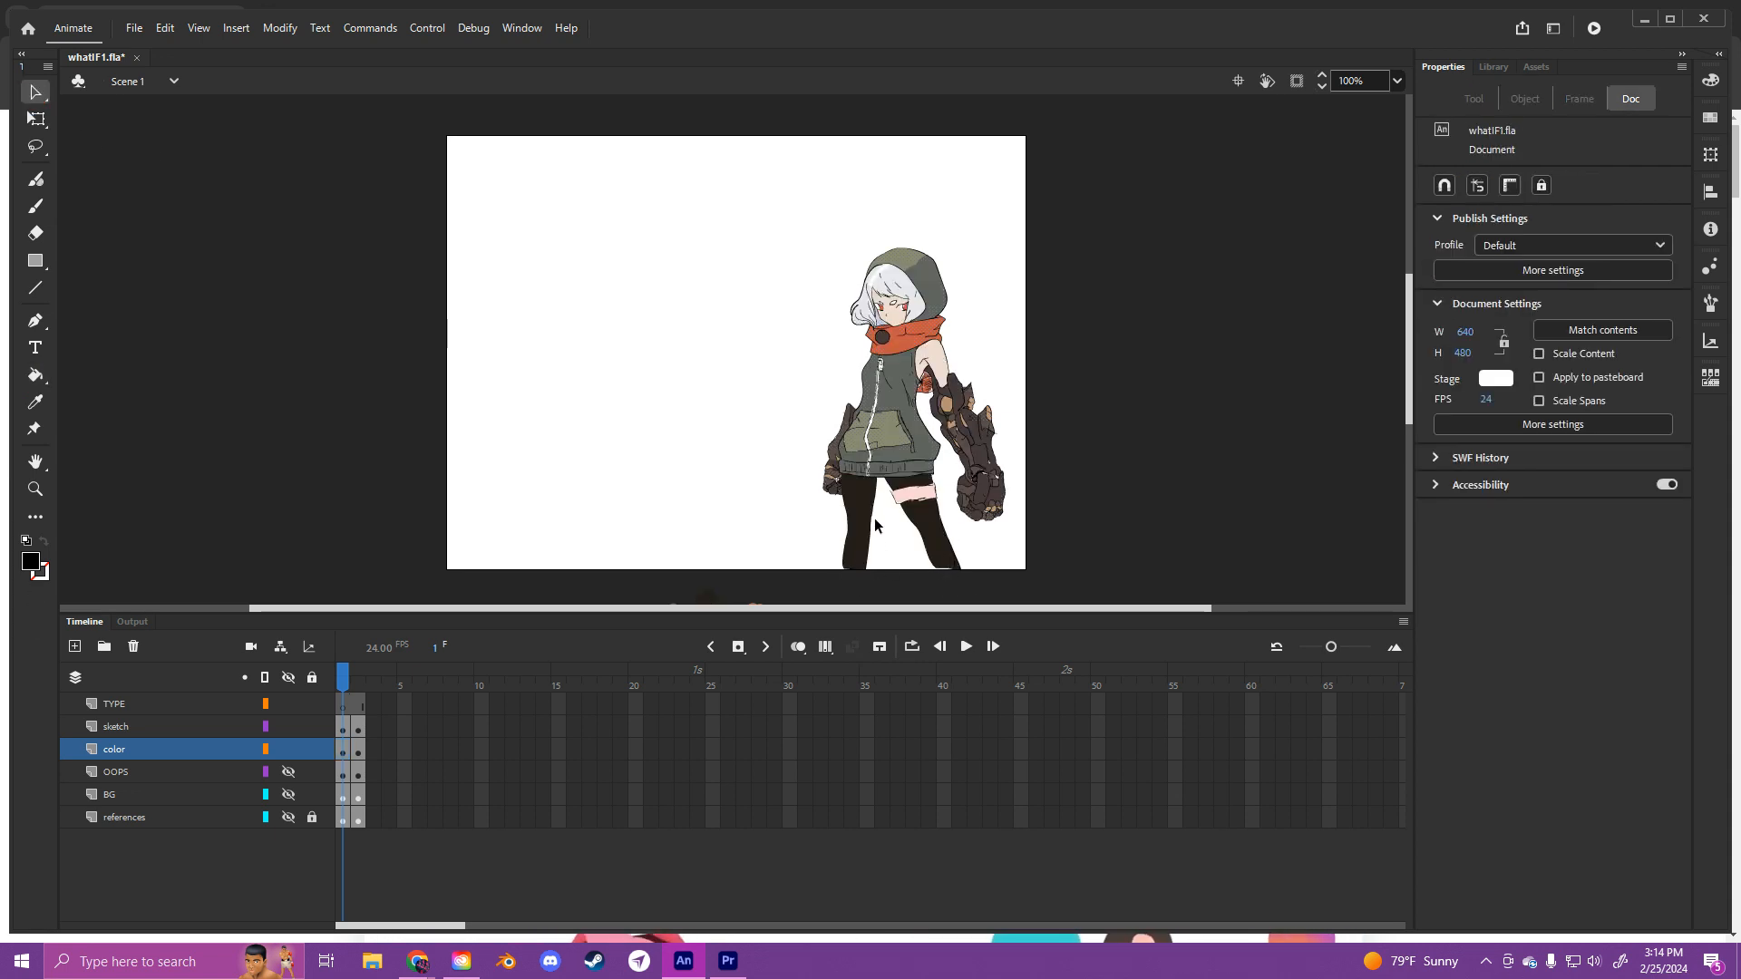
scroll(770, 544, "down", 2)
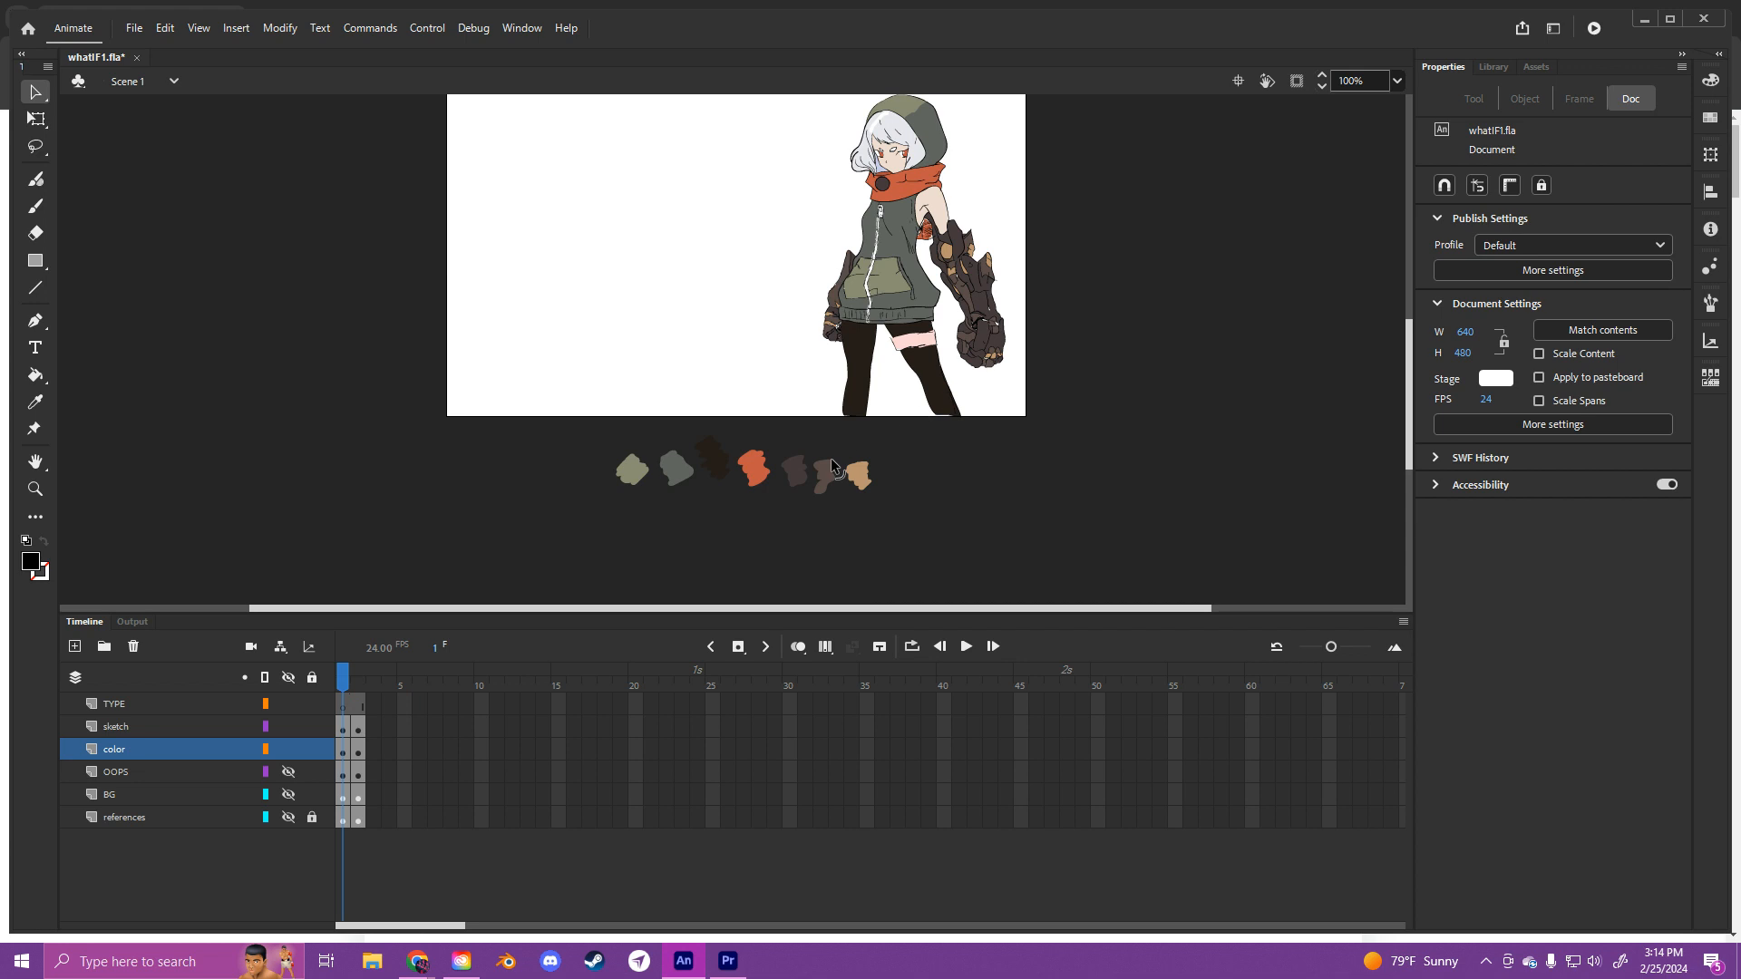
scroll(916, 580, "up", 3)
scroll(886, 430, "down", 3)
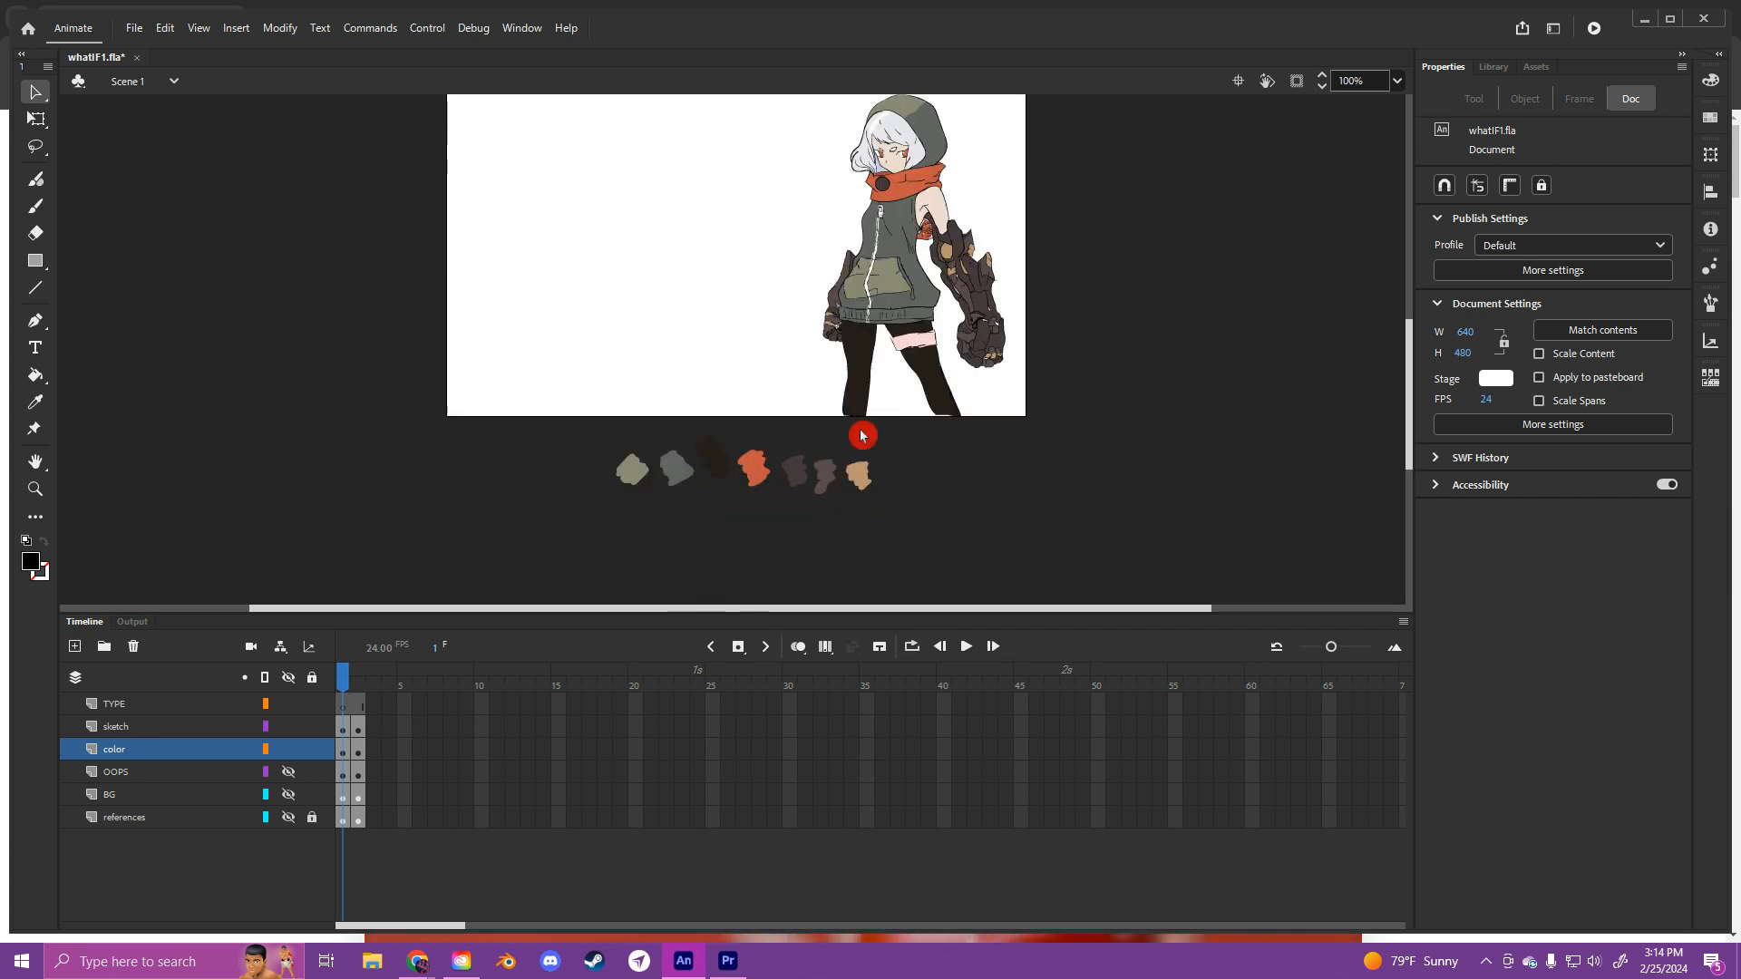
Step: Go to frame 2 and examine the colored character and its swatches below the stage
left_click_drag(339, 675, 364, 687)
scroll(635, 544, "up", 3)
scroll(746, 465, "down", 3)
scroll(746, 465, "up", 3)
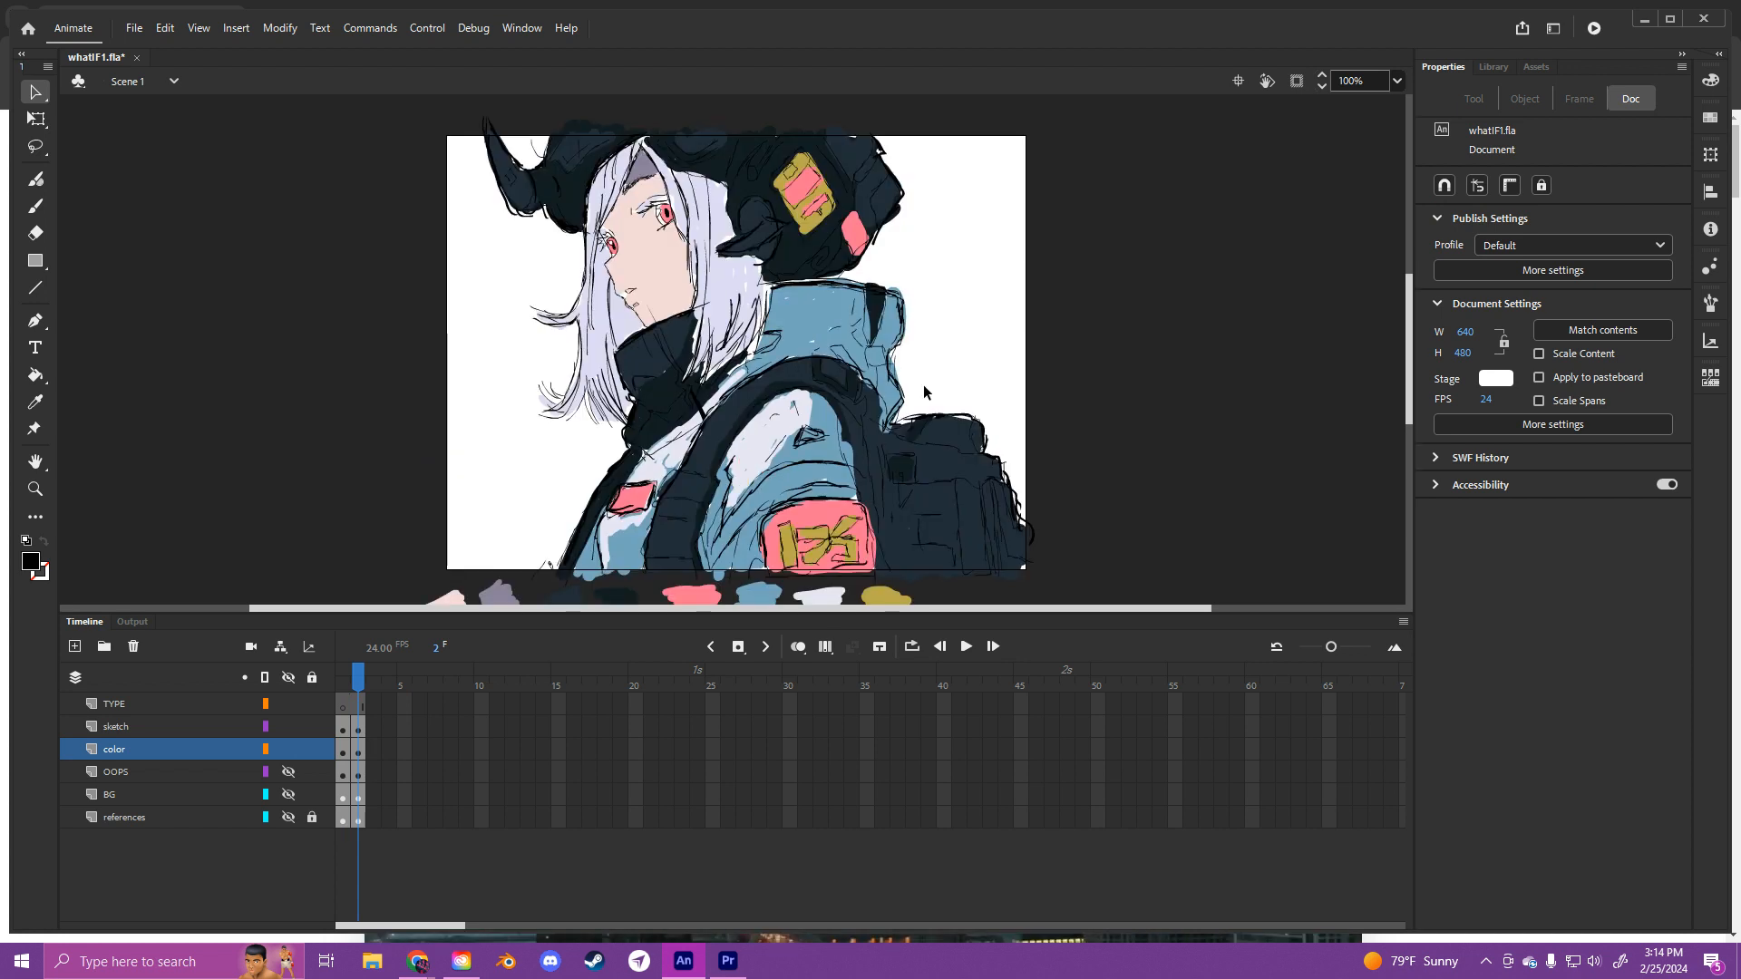
Step: Hide the color layer and copy the sketch layer's line art on frame 2
left_click(290, 752)
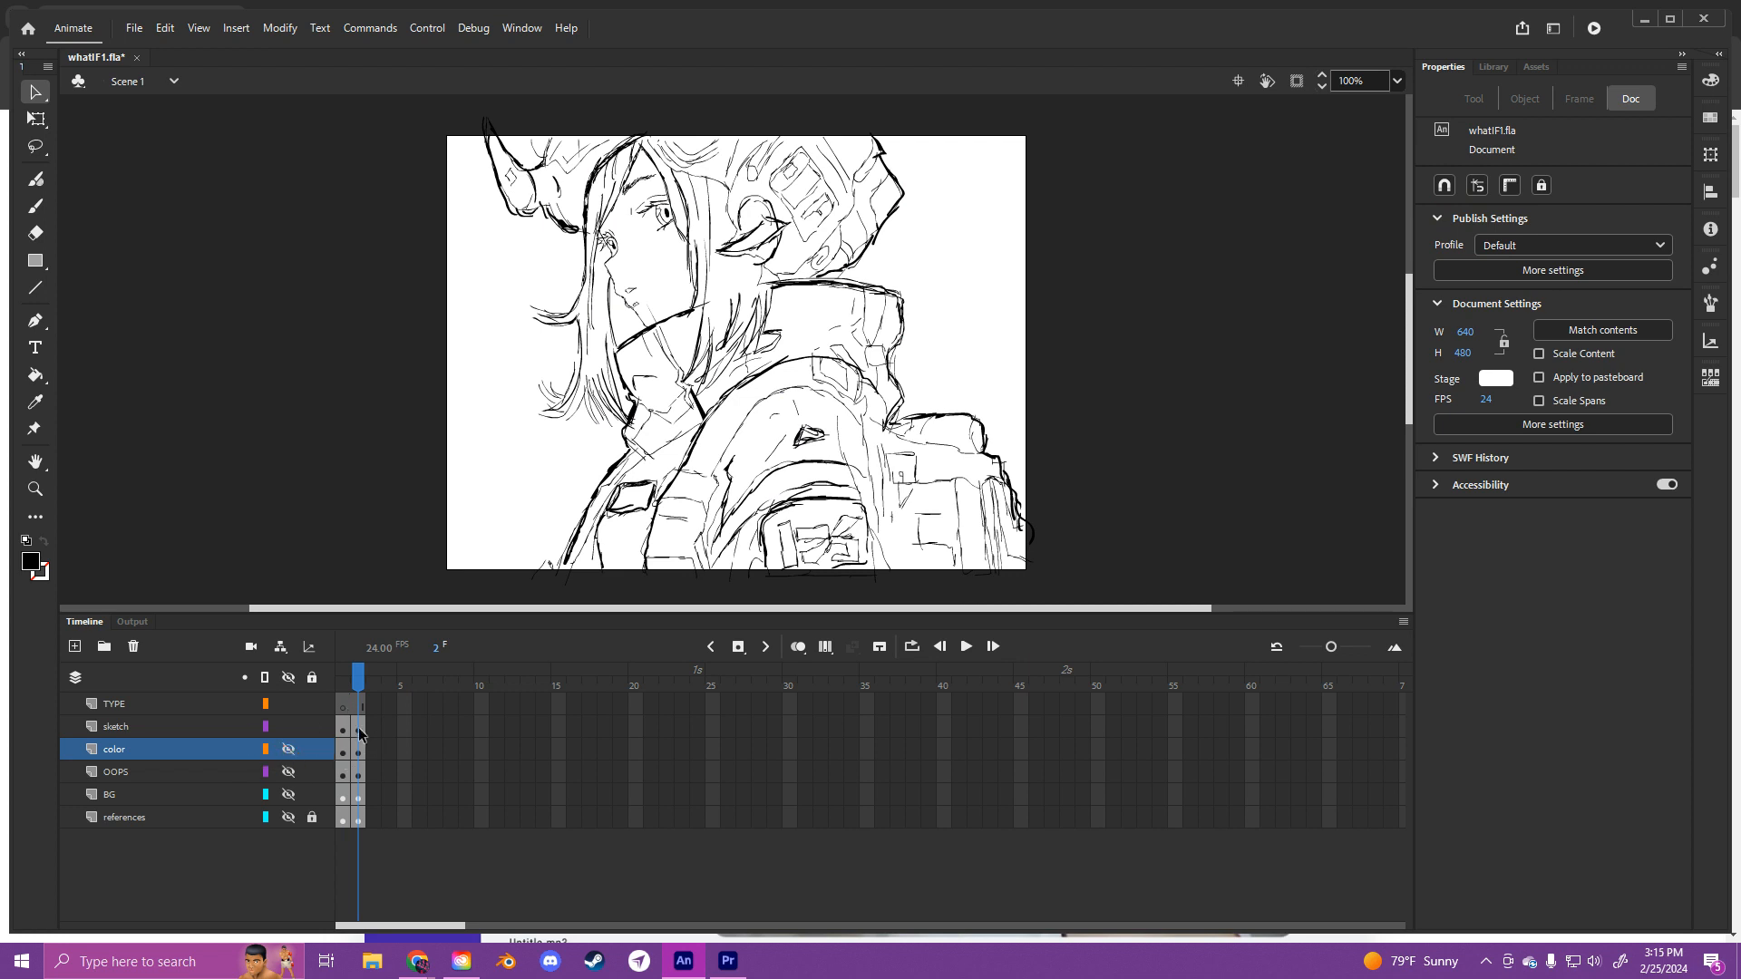
left_click(359, 733)
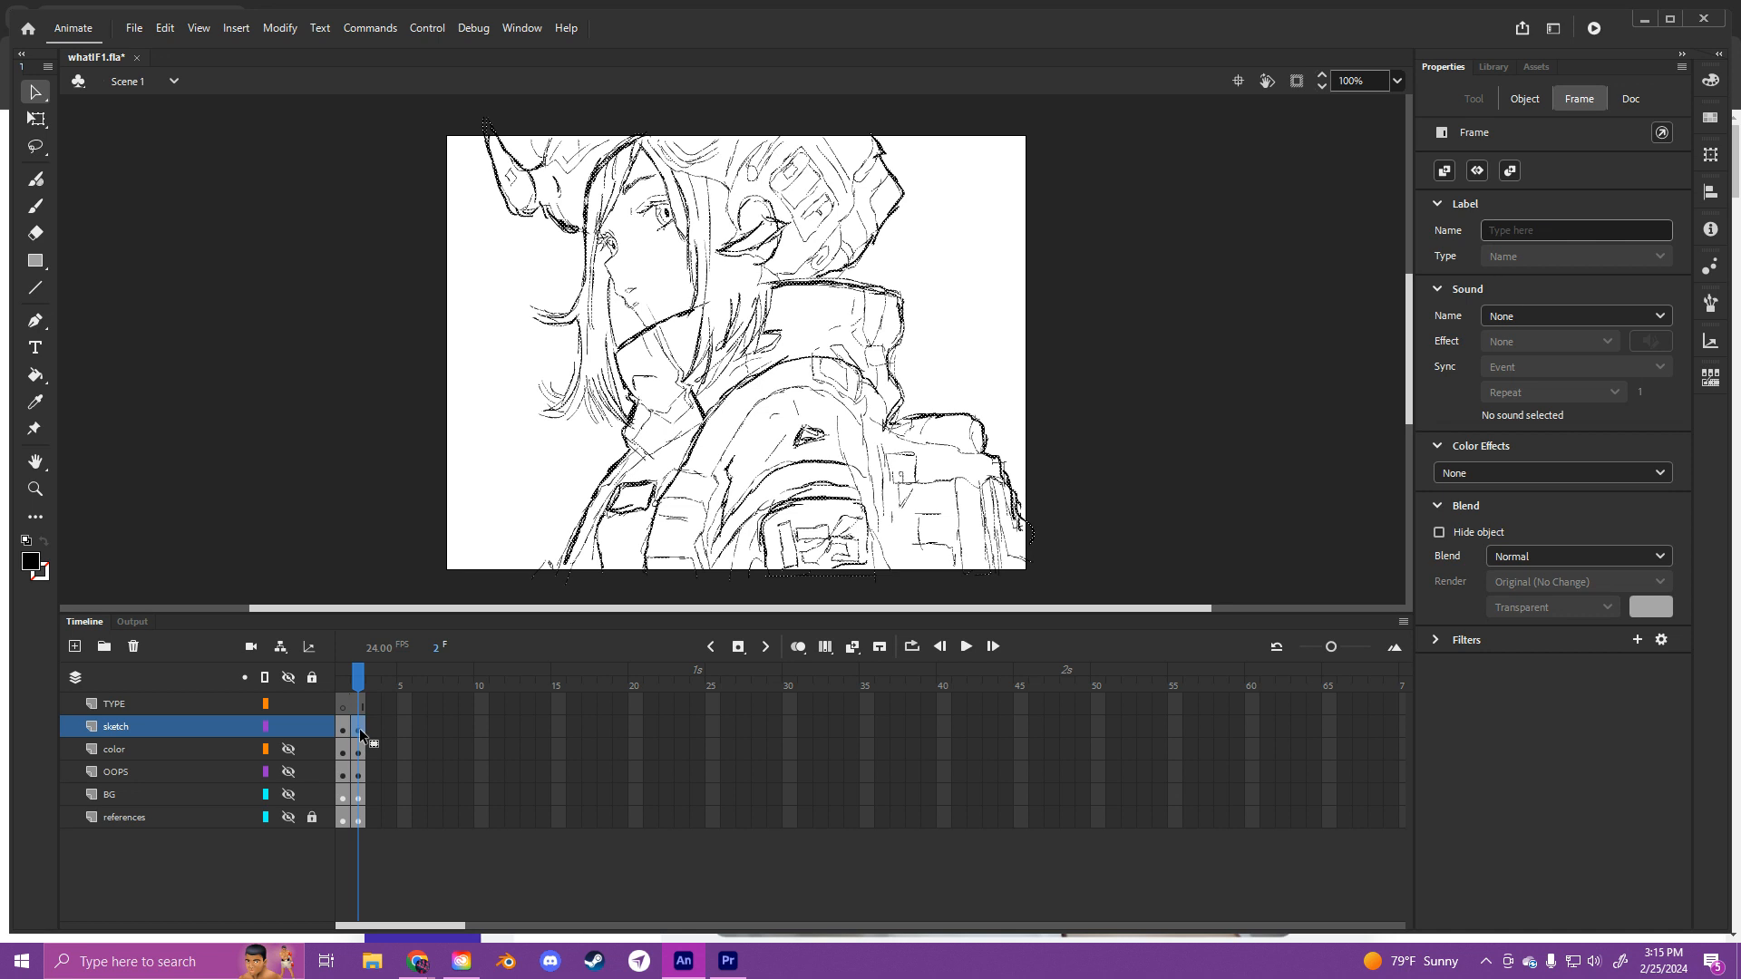
left_click(165, 28)
left_click(198, 115)
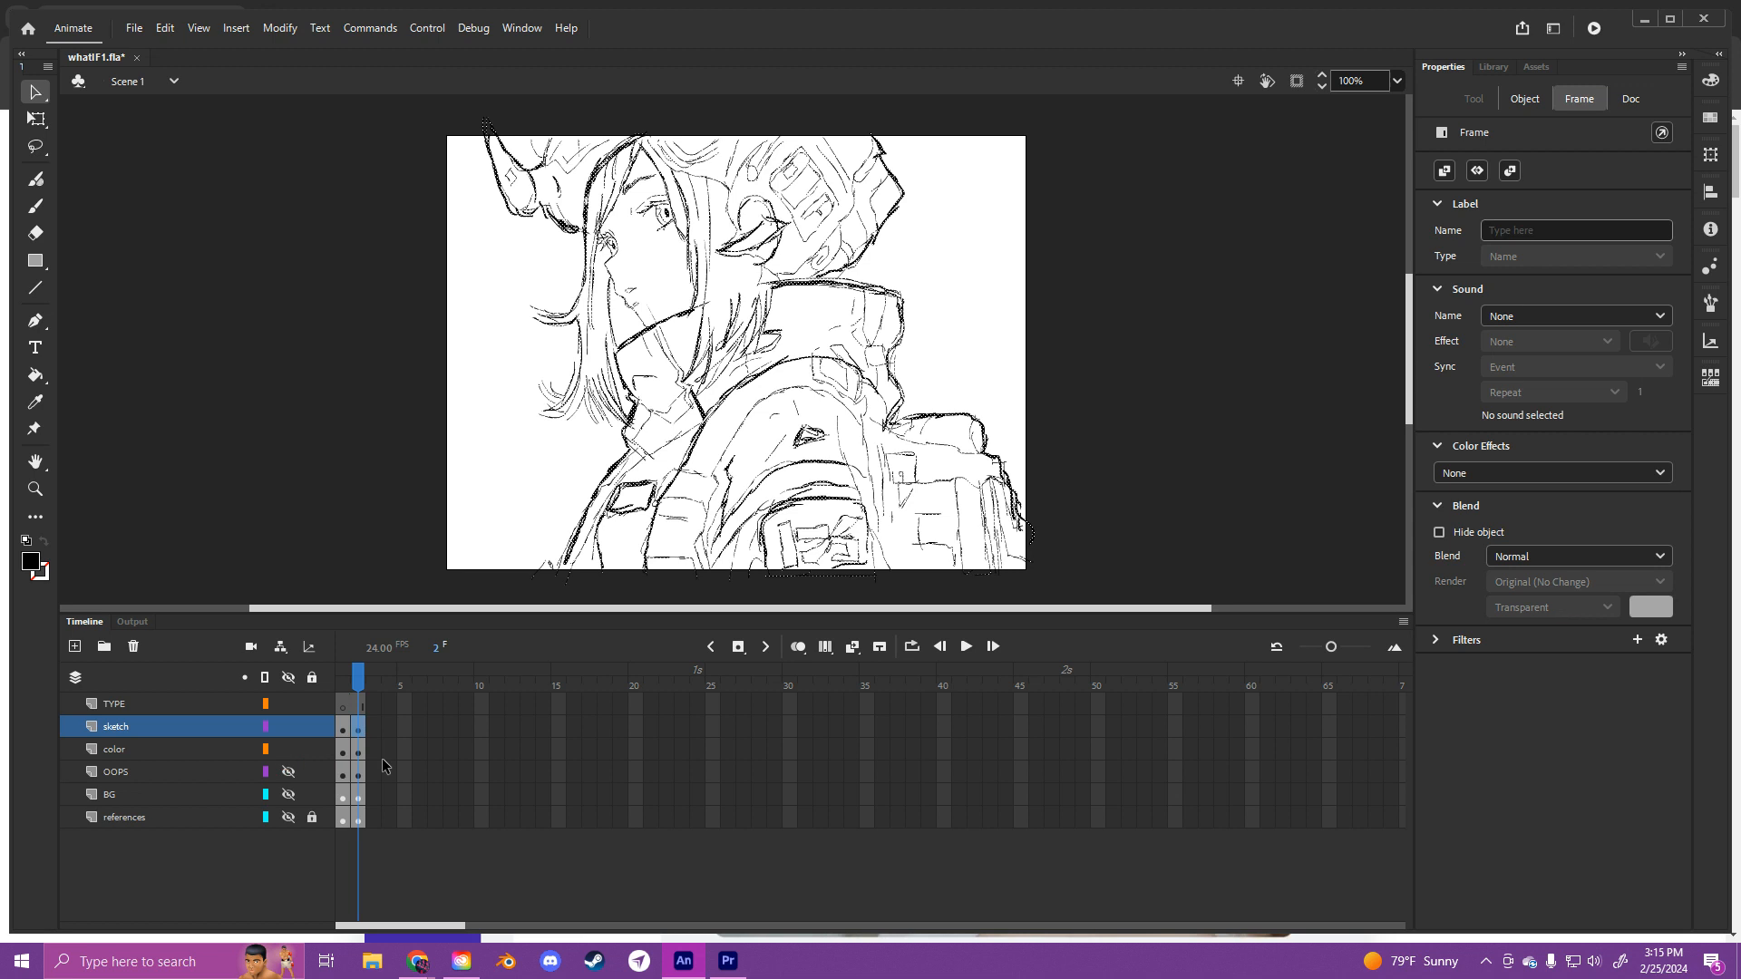
Step: Show the color layer, select its artwork on frame 2, and clear the selection
left_click(289, 749)
left_click(182, 749)
left_click(166, 28)
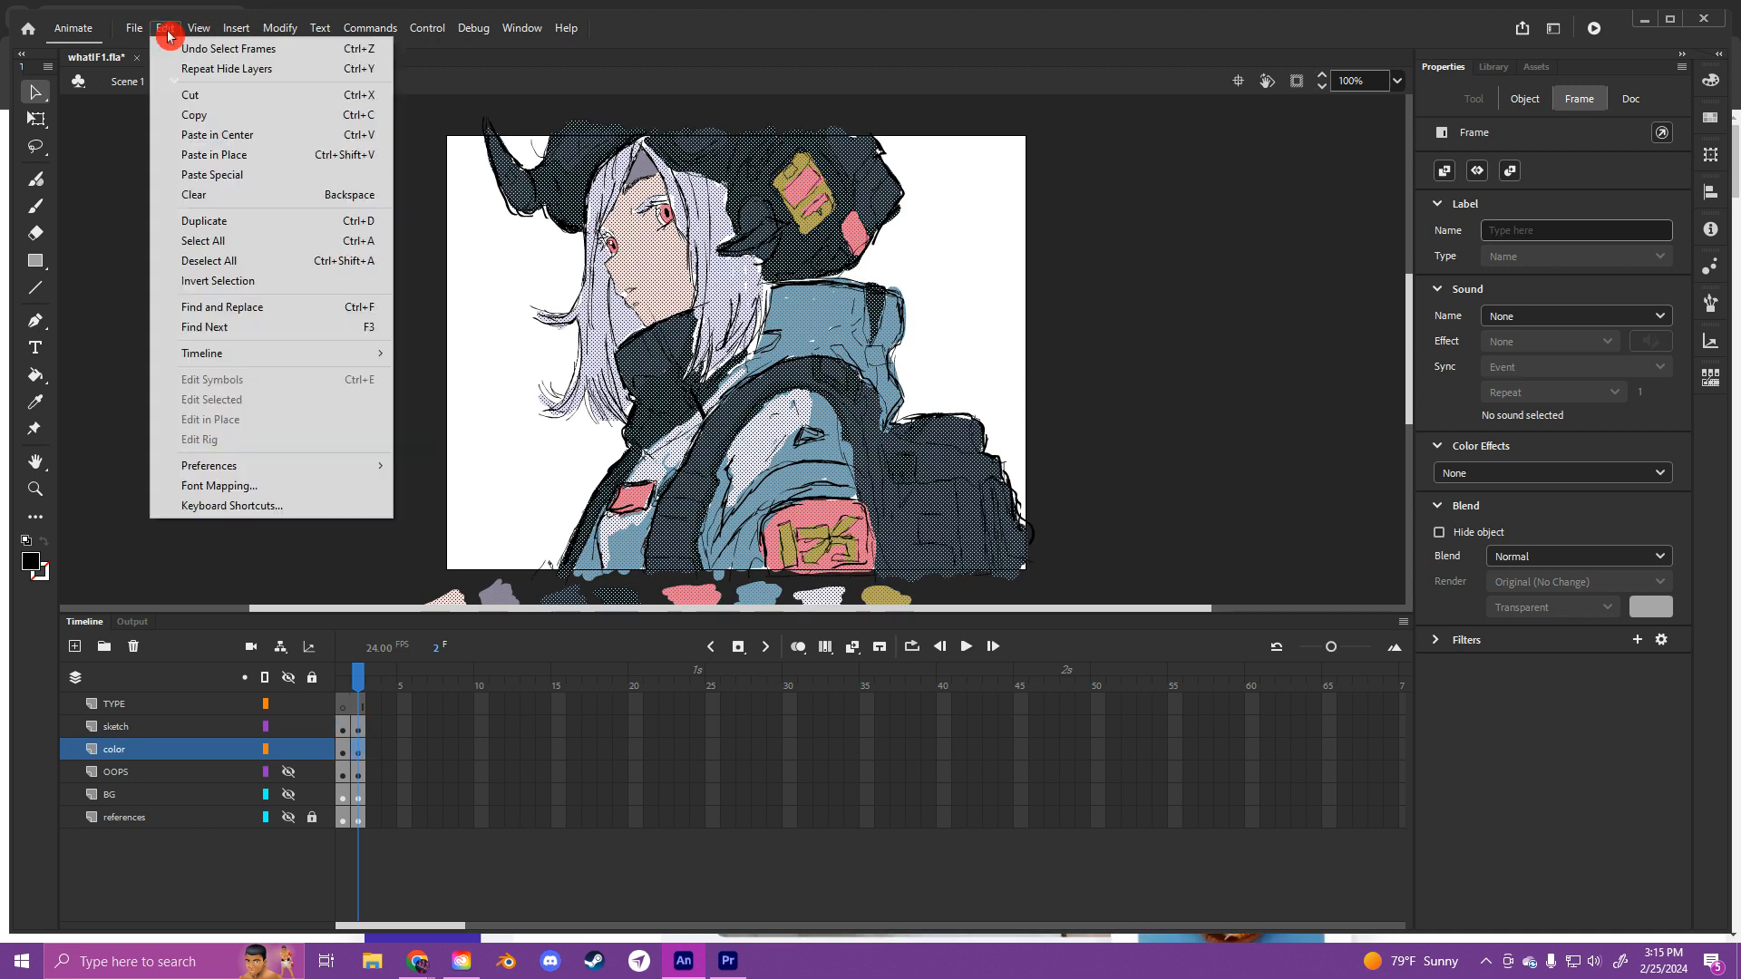
left_click(673, 30)
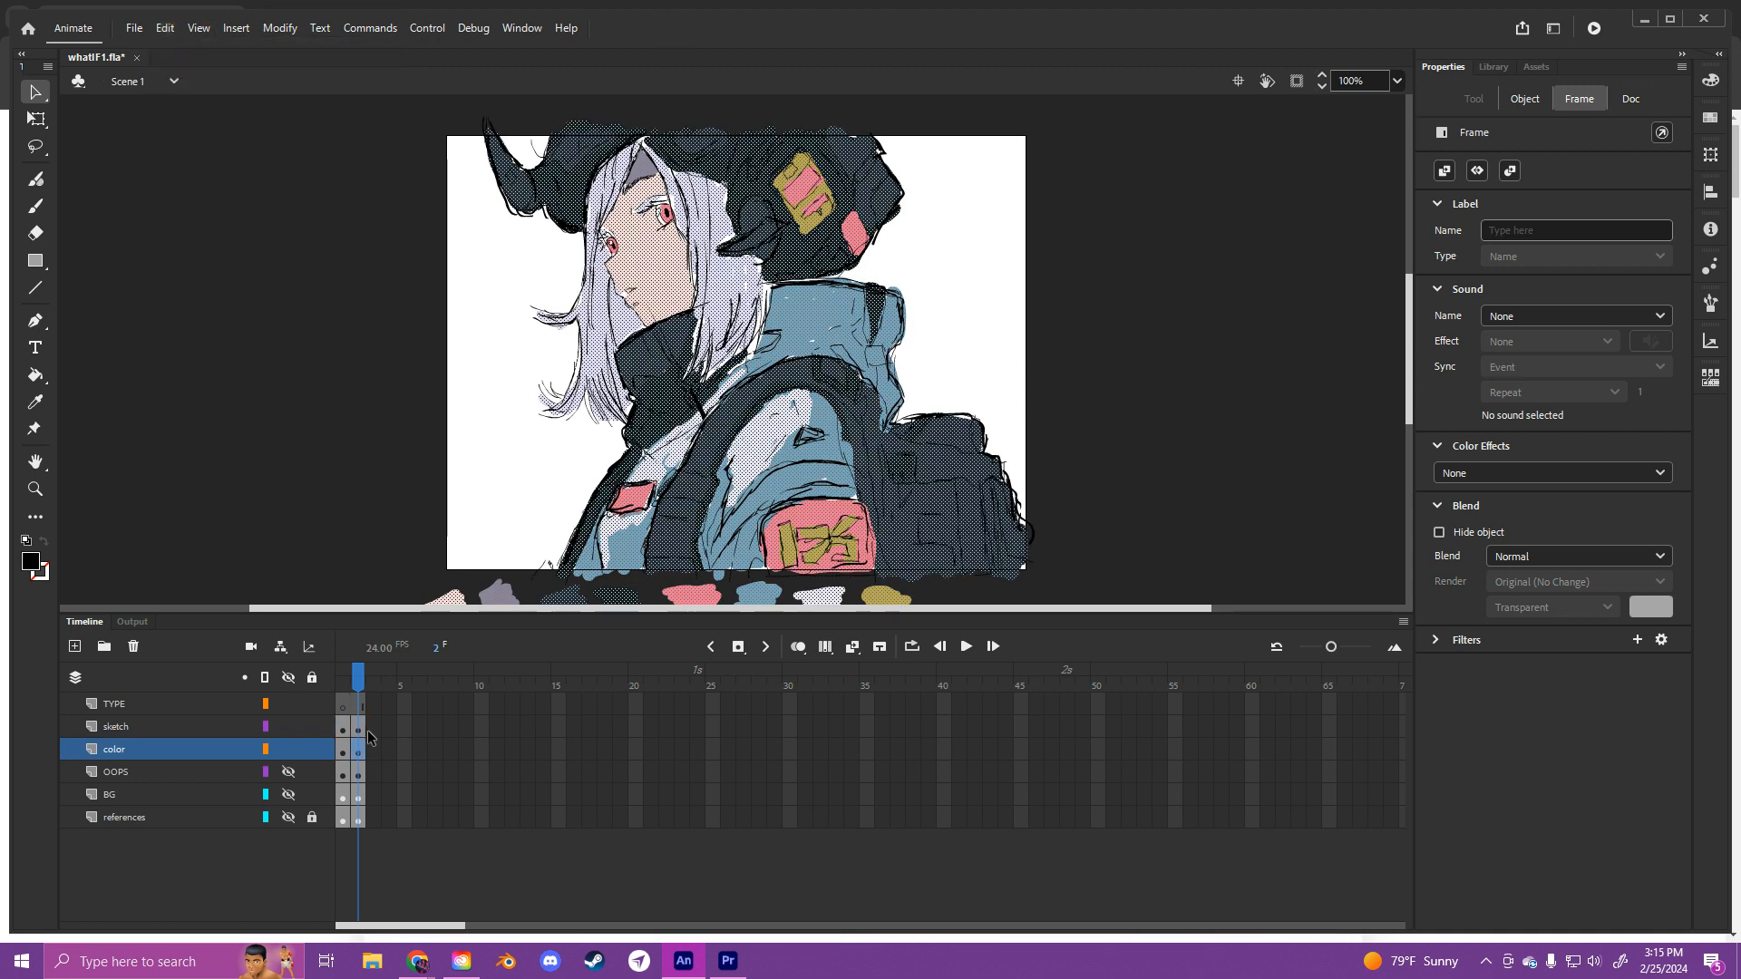
key("ctrl+shift+a")
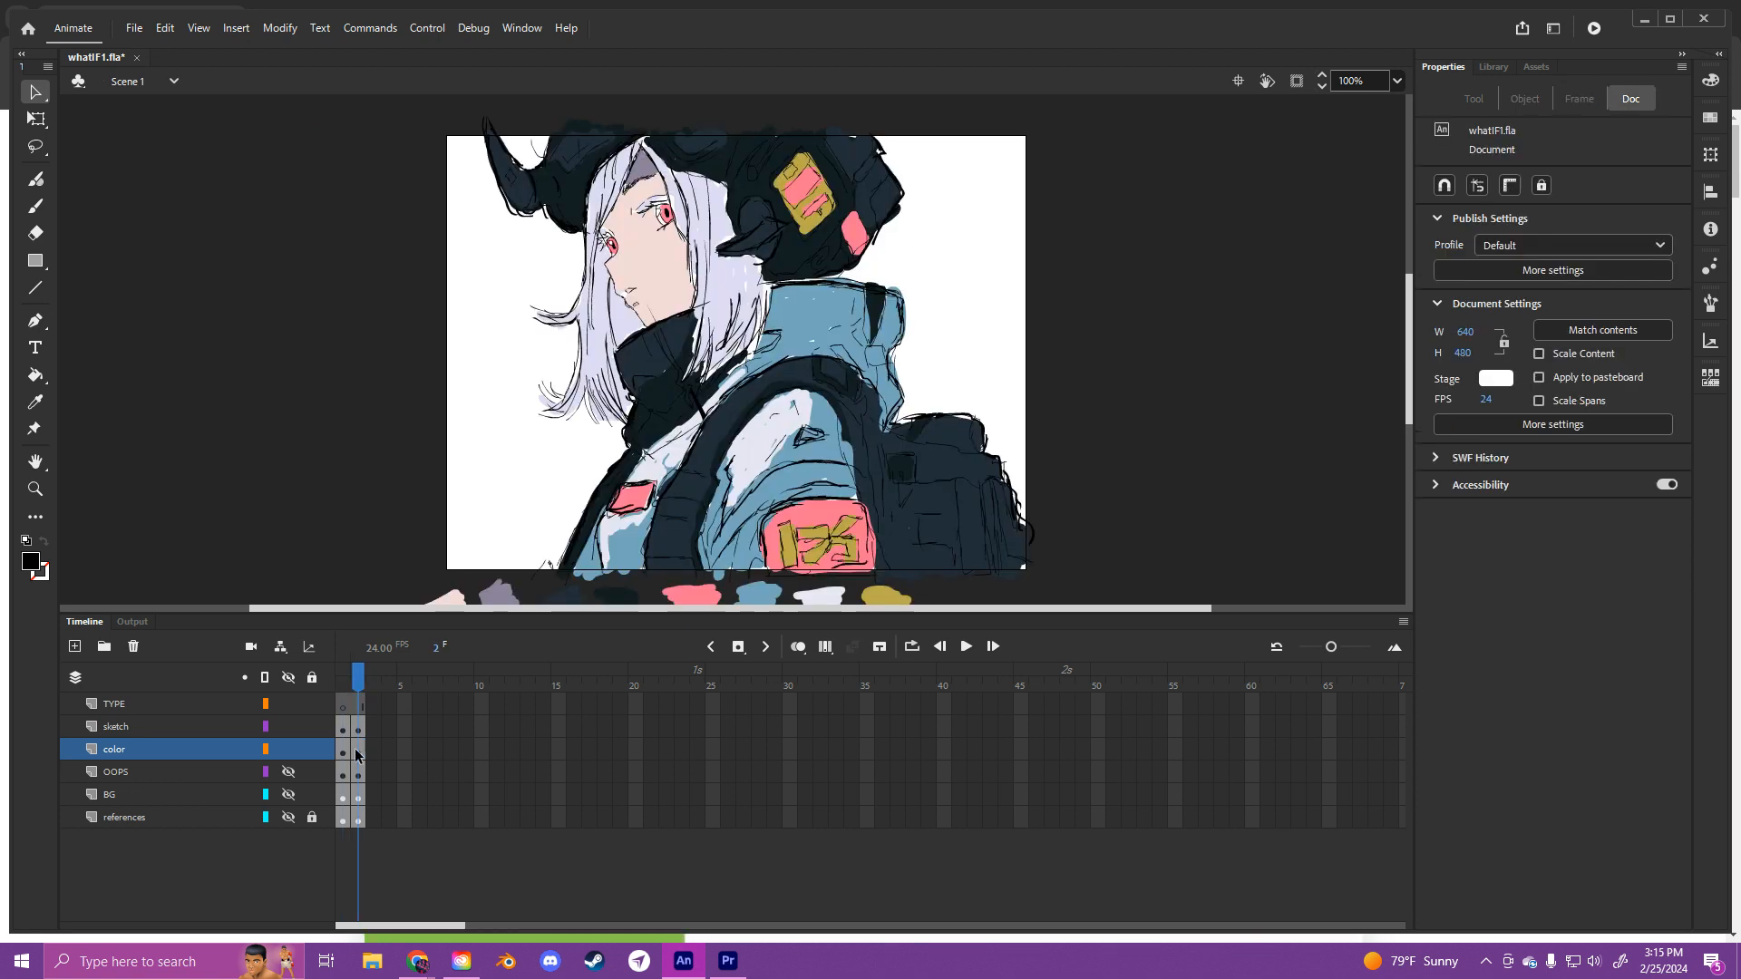
Step: Reselect and deselect the color layer's frame 2 artwork, and look over the palette of swatches below the stage
left_click(357, 752)
left_click(39, 212)
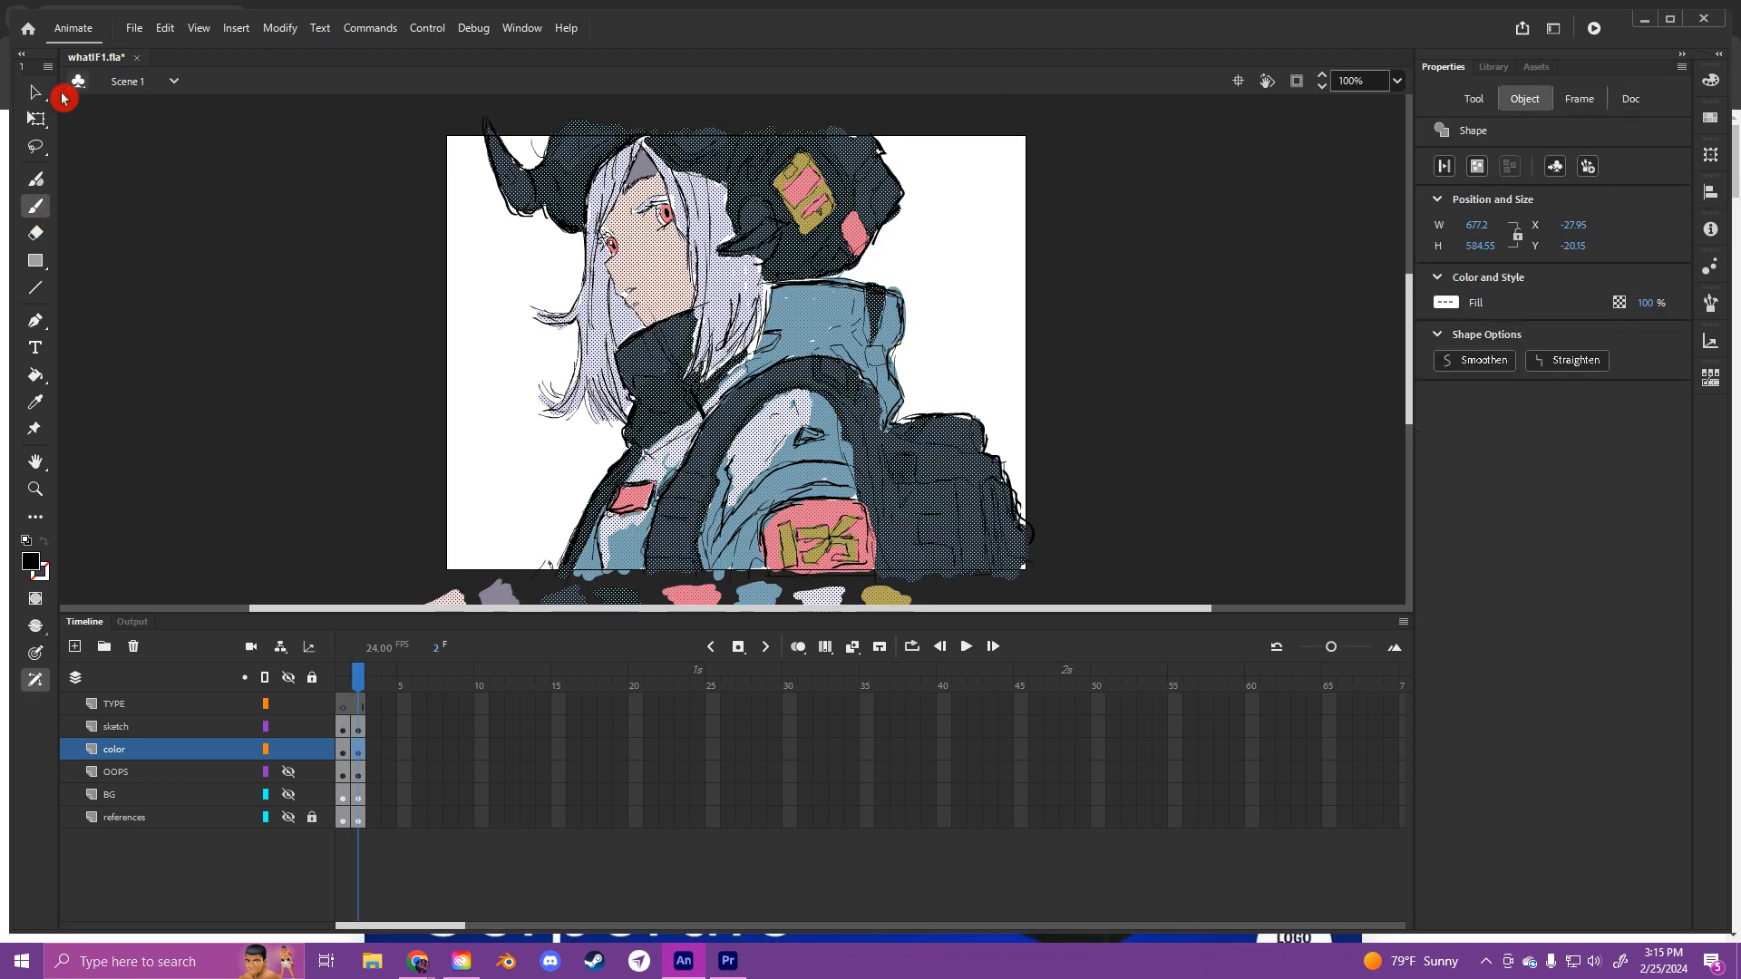
left_click(36, 92)
left_click(326, 284)
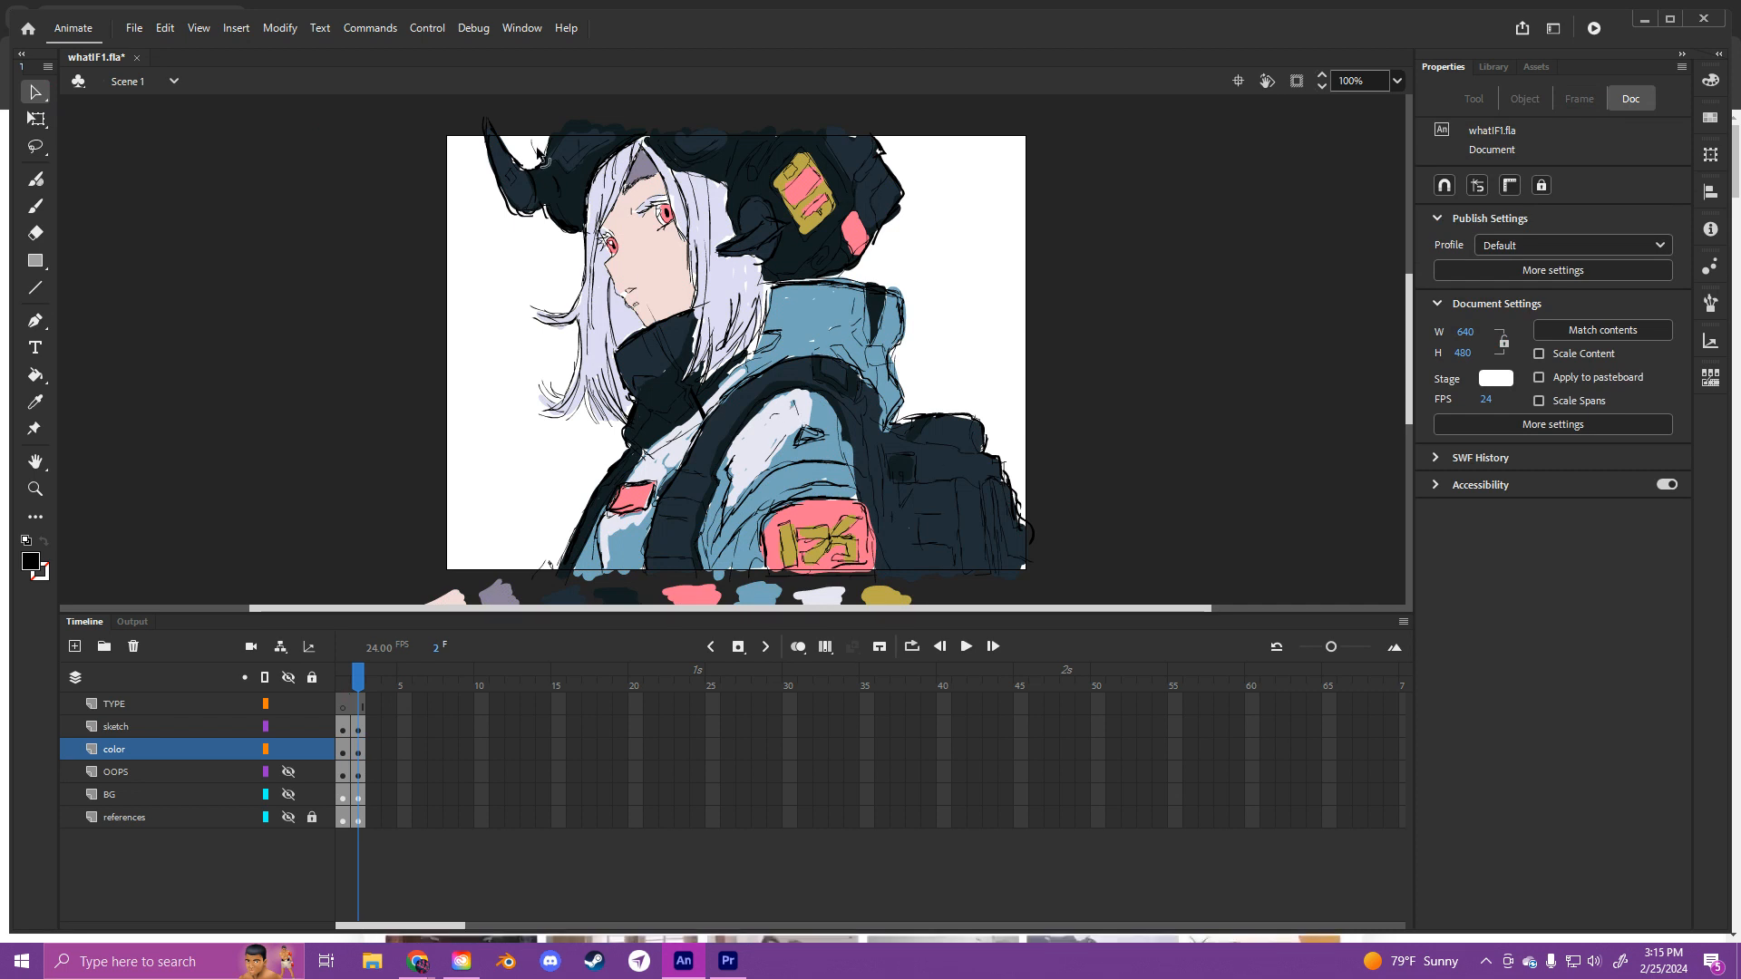
scroll(811, 301, "down", 3)
scroll(811, 301, "up", 3)
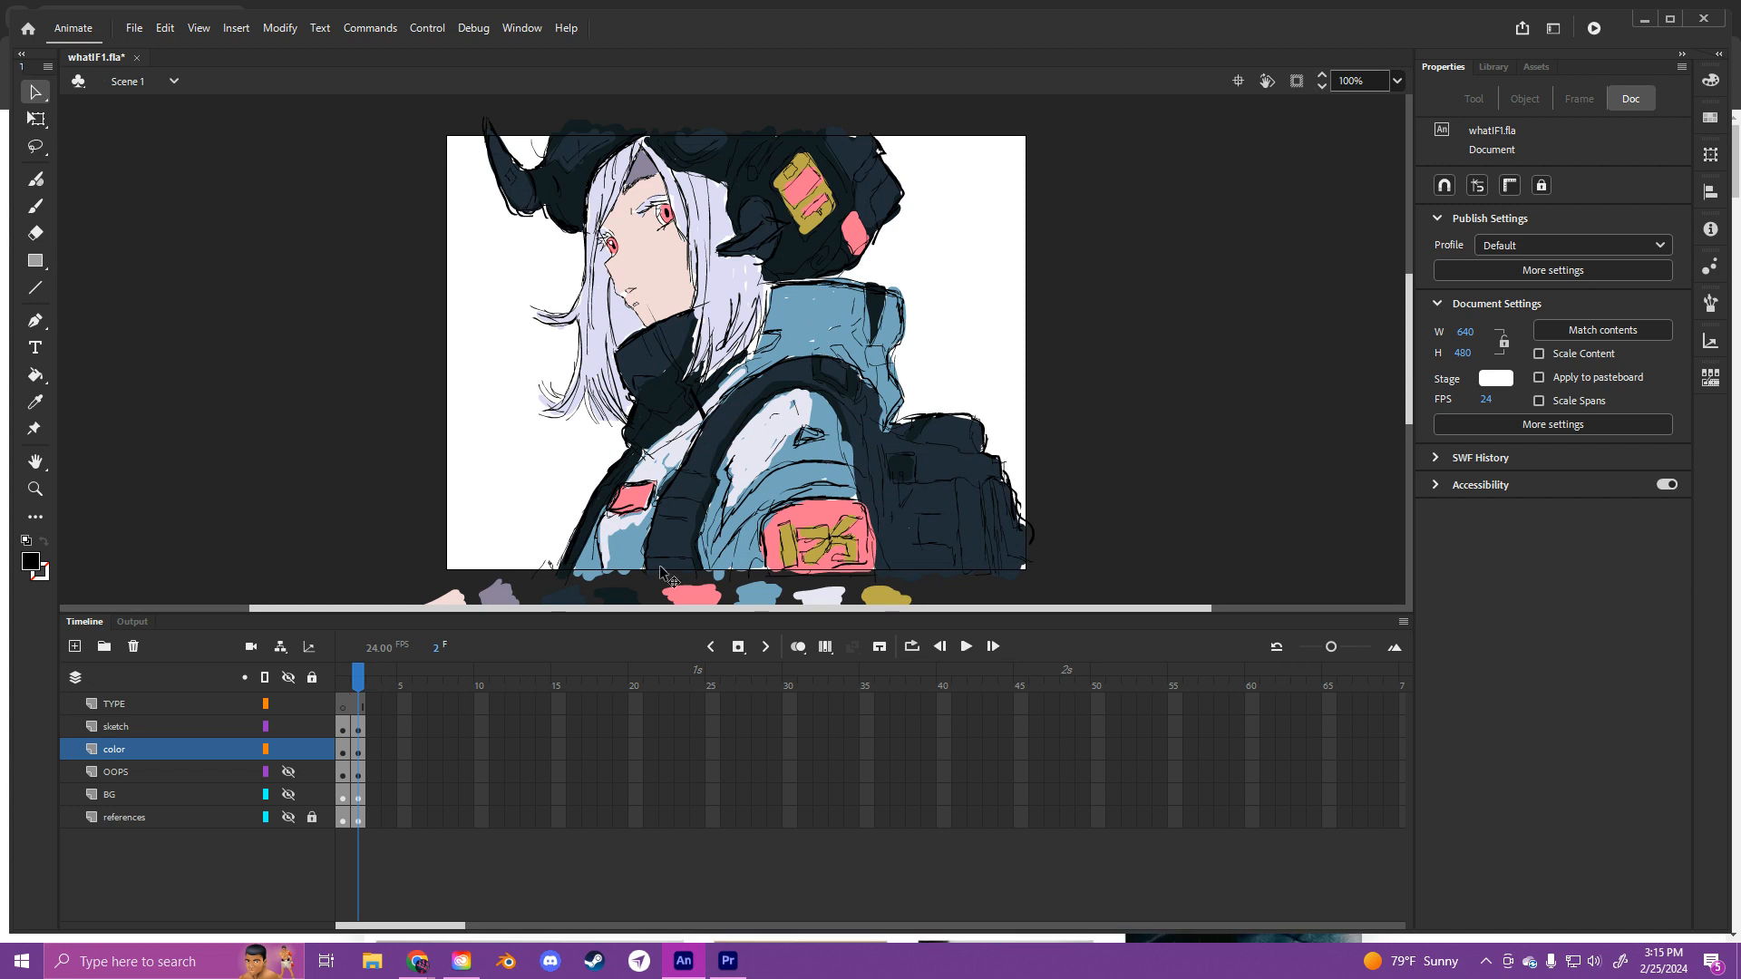
scroll(964, 530, "down", 3)
scroll(964, 532, "up", 3)
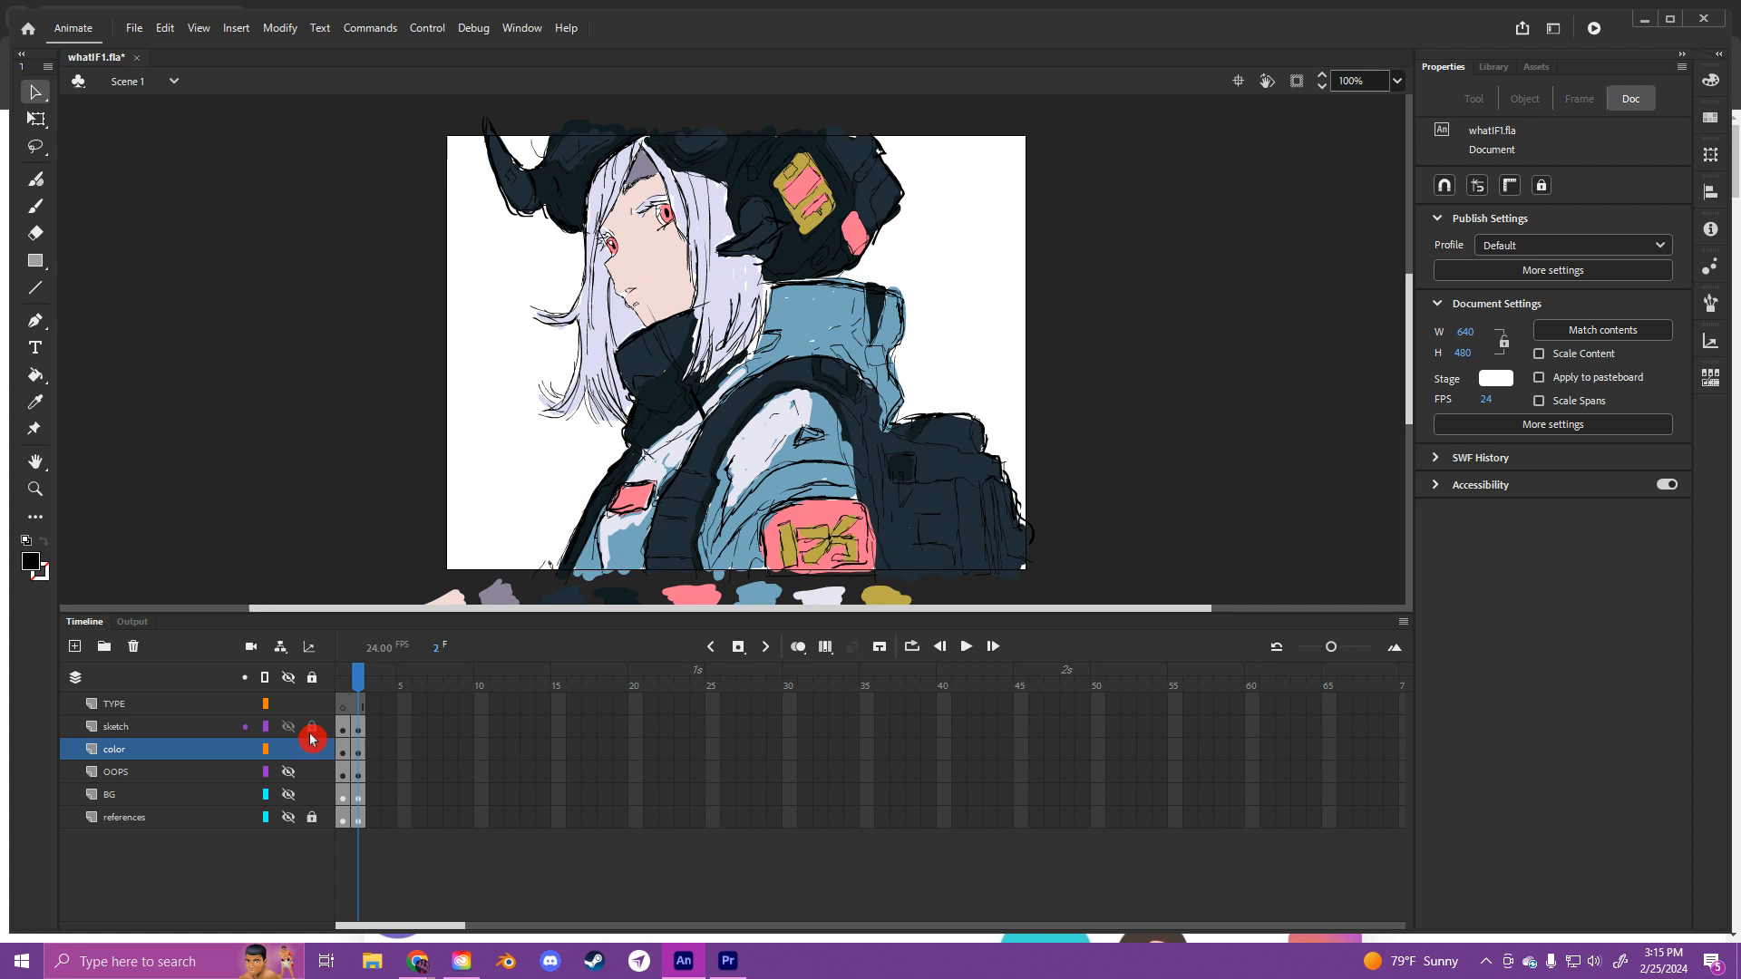
Step: Hide the color layer and return to frame 1
left_click(286, 750)
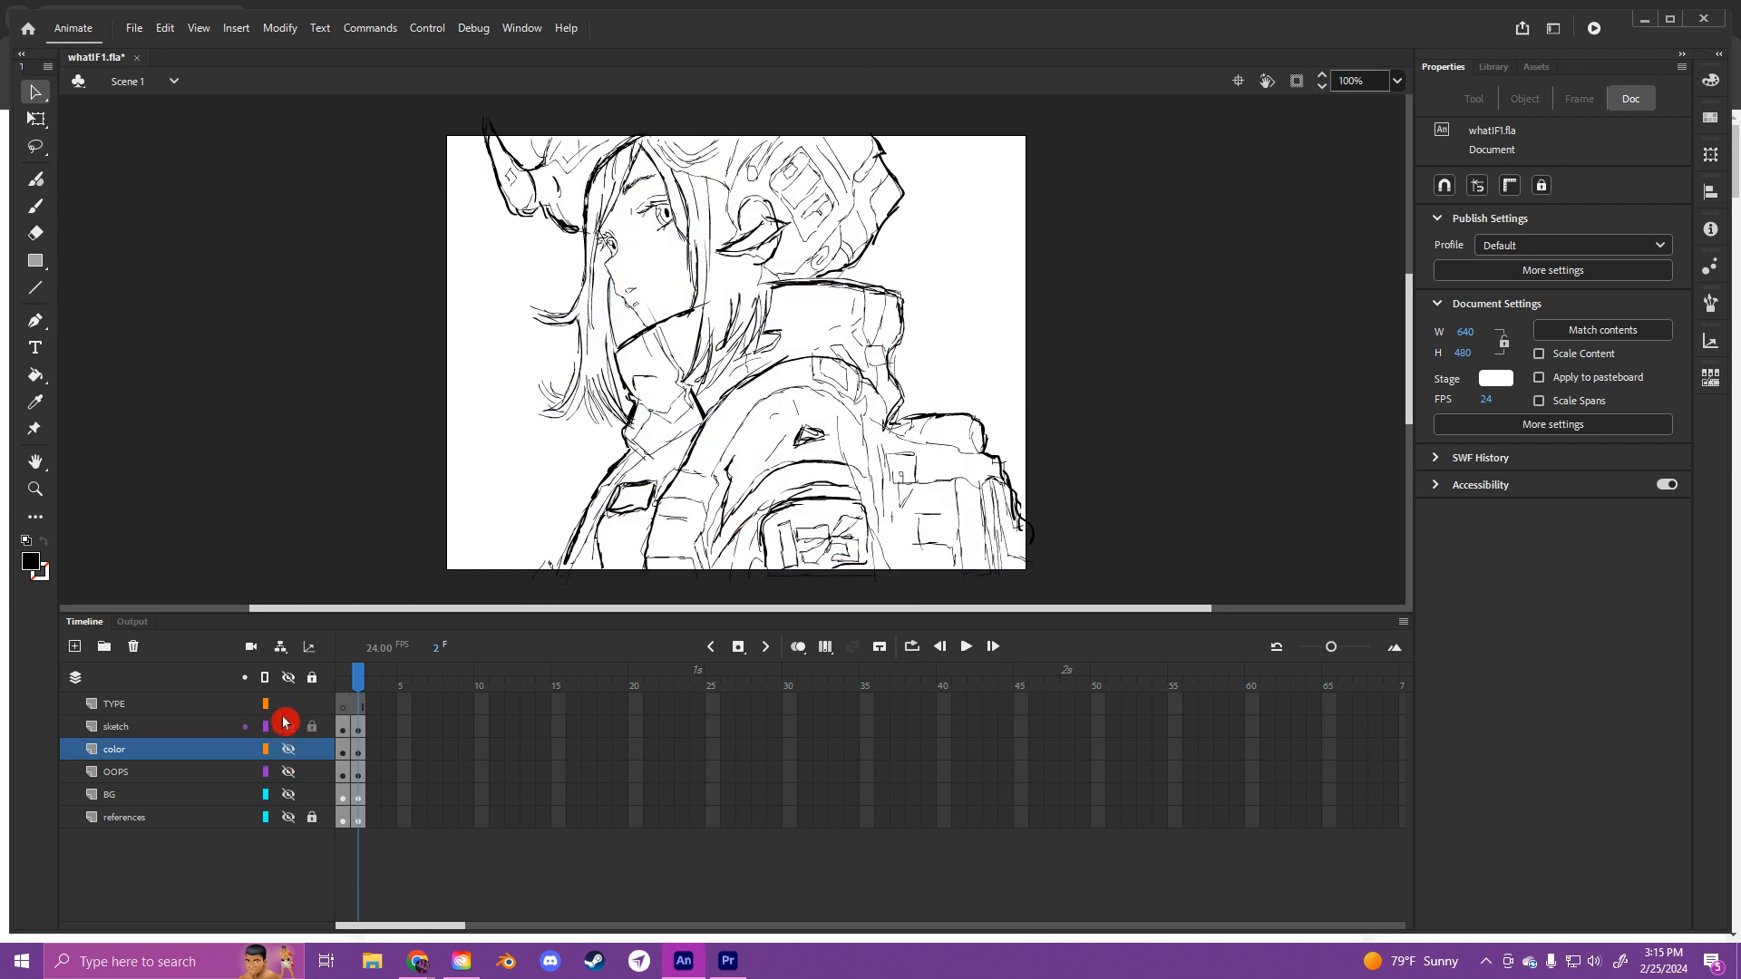
left_click(340, 689)
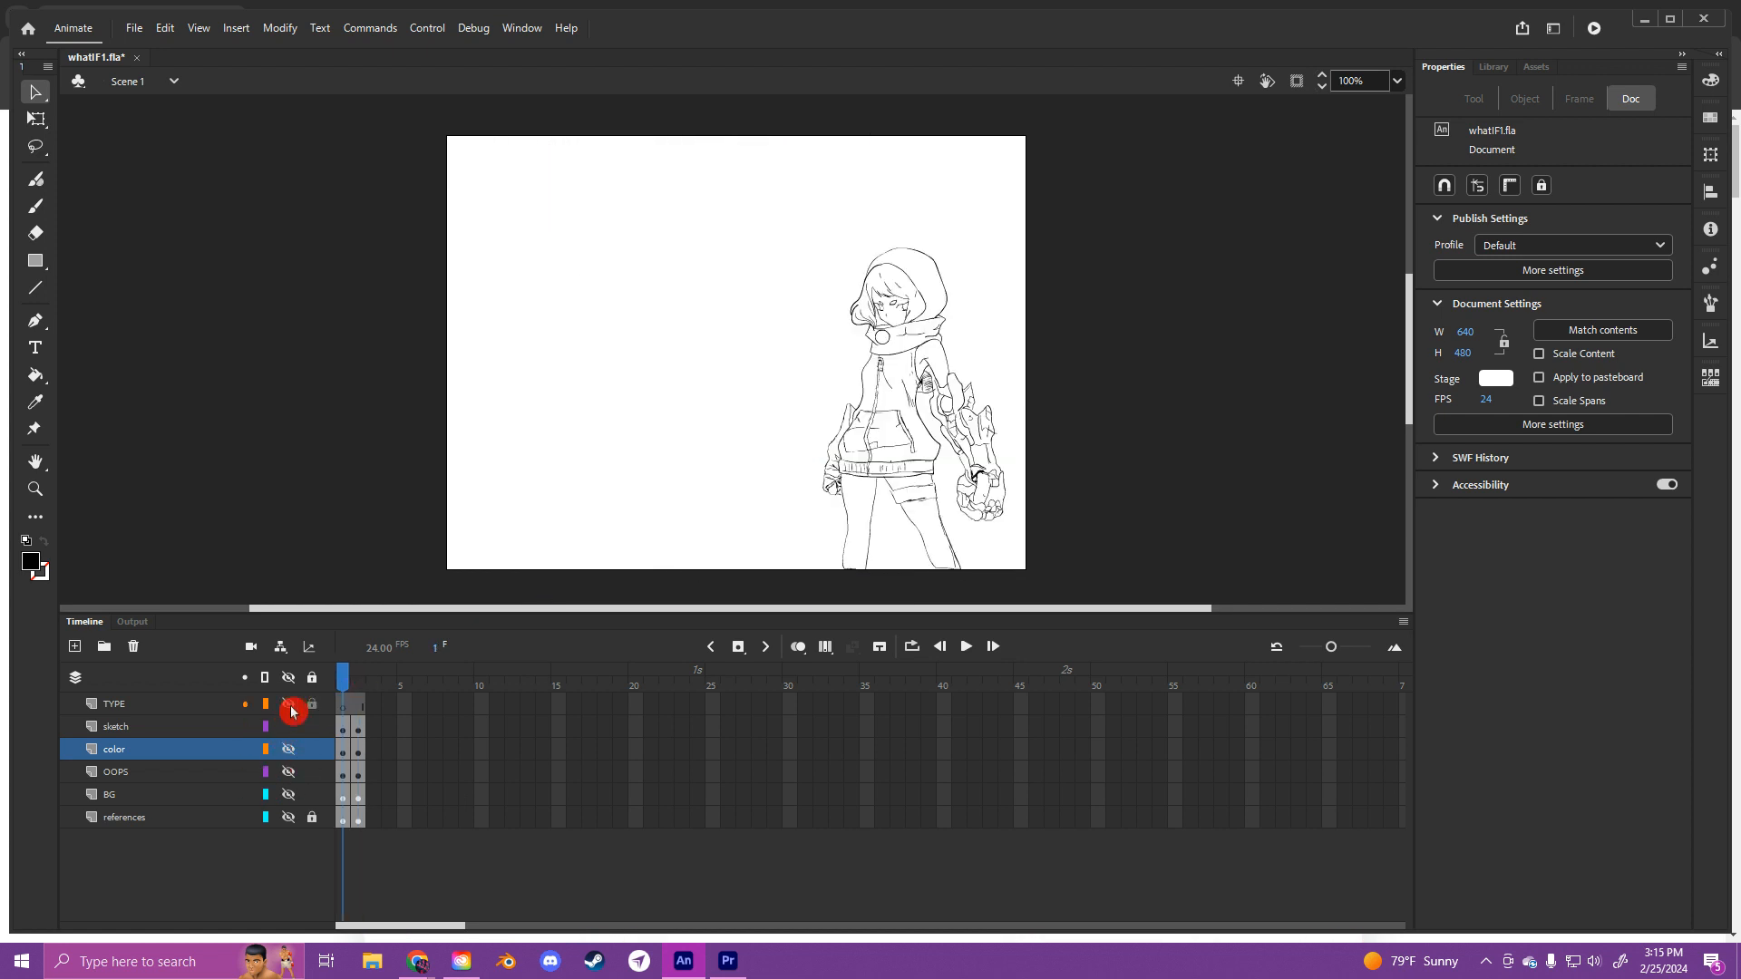
Step: Handwrite "What if there was a girl with mecha arms?" beside the character on the TYPE layer's frame 1 using the Classic Brush
left_click(346, 706)
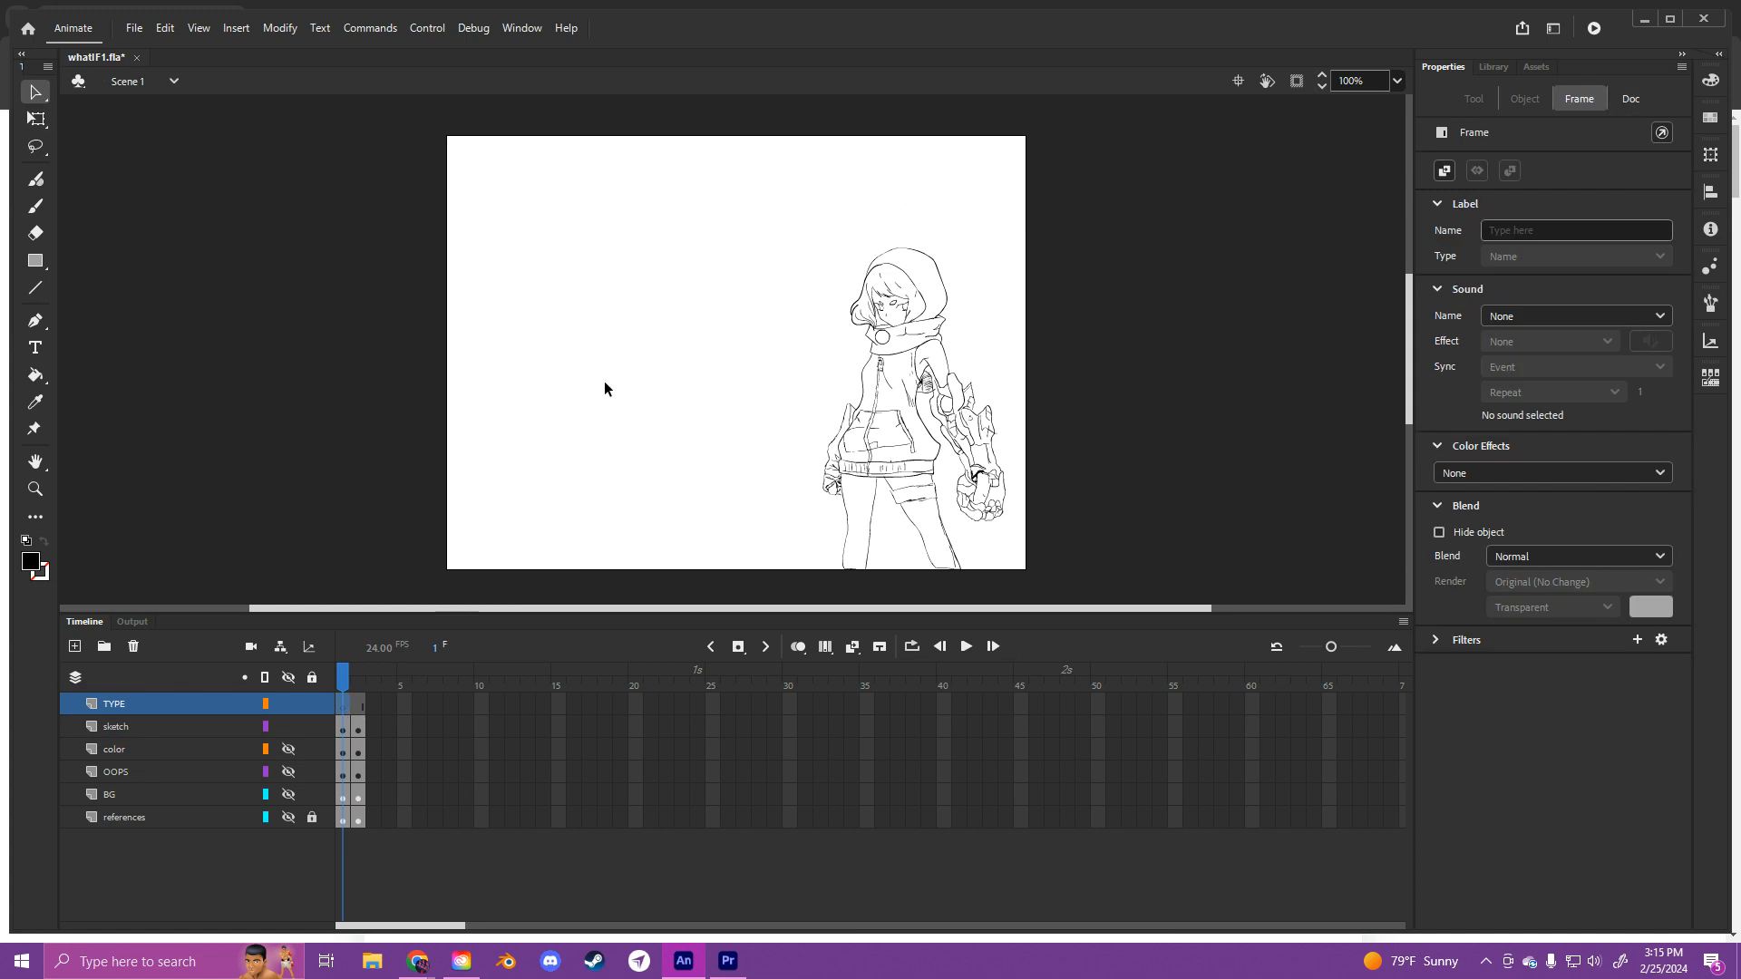
left_click(36, 210)
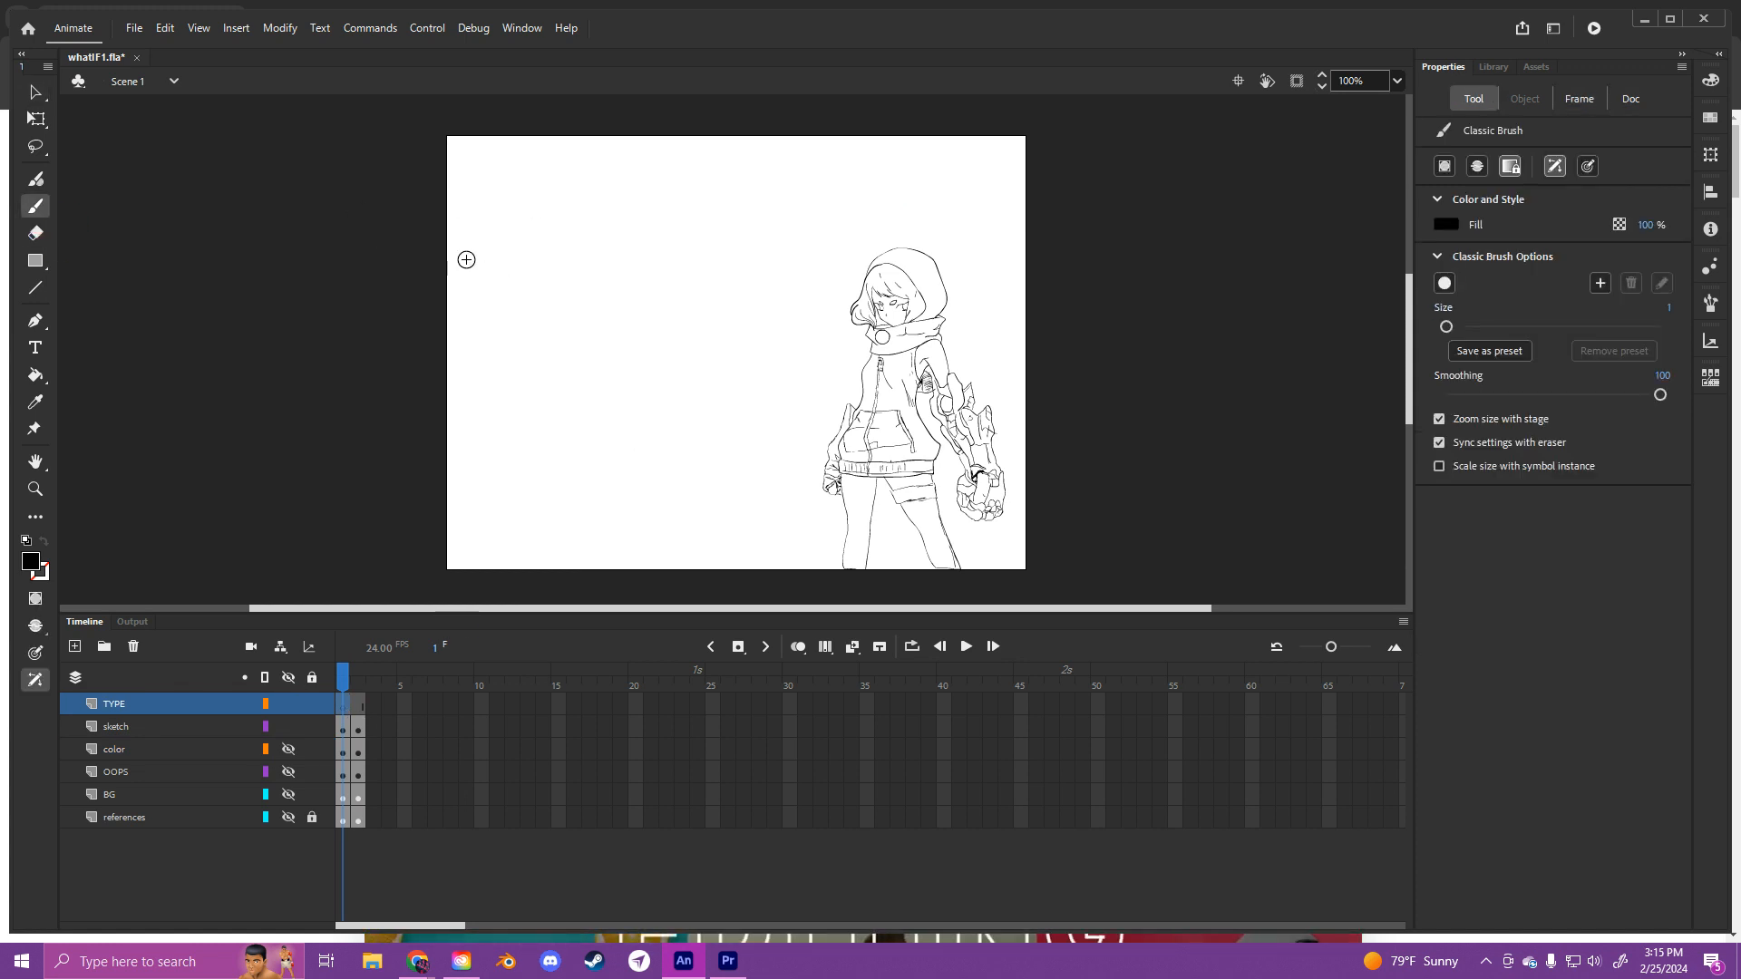
mouse_move(469, 276)
left_mouse_down()
mouse_move(505, 296)
mouse_move(495, 255)
mouse_move(537, 248)
mouse_move(558, 214)
mouse_move(553, 235)
mouse_move(617, 180)
left_mouse_up()
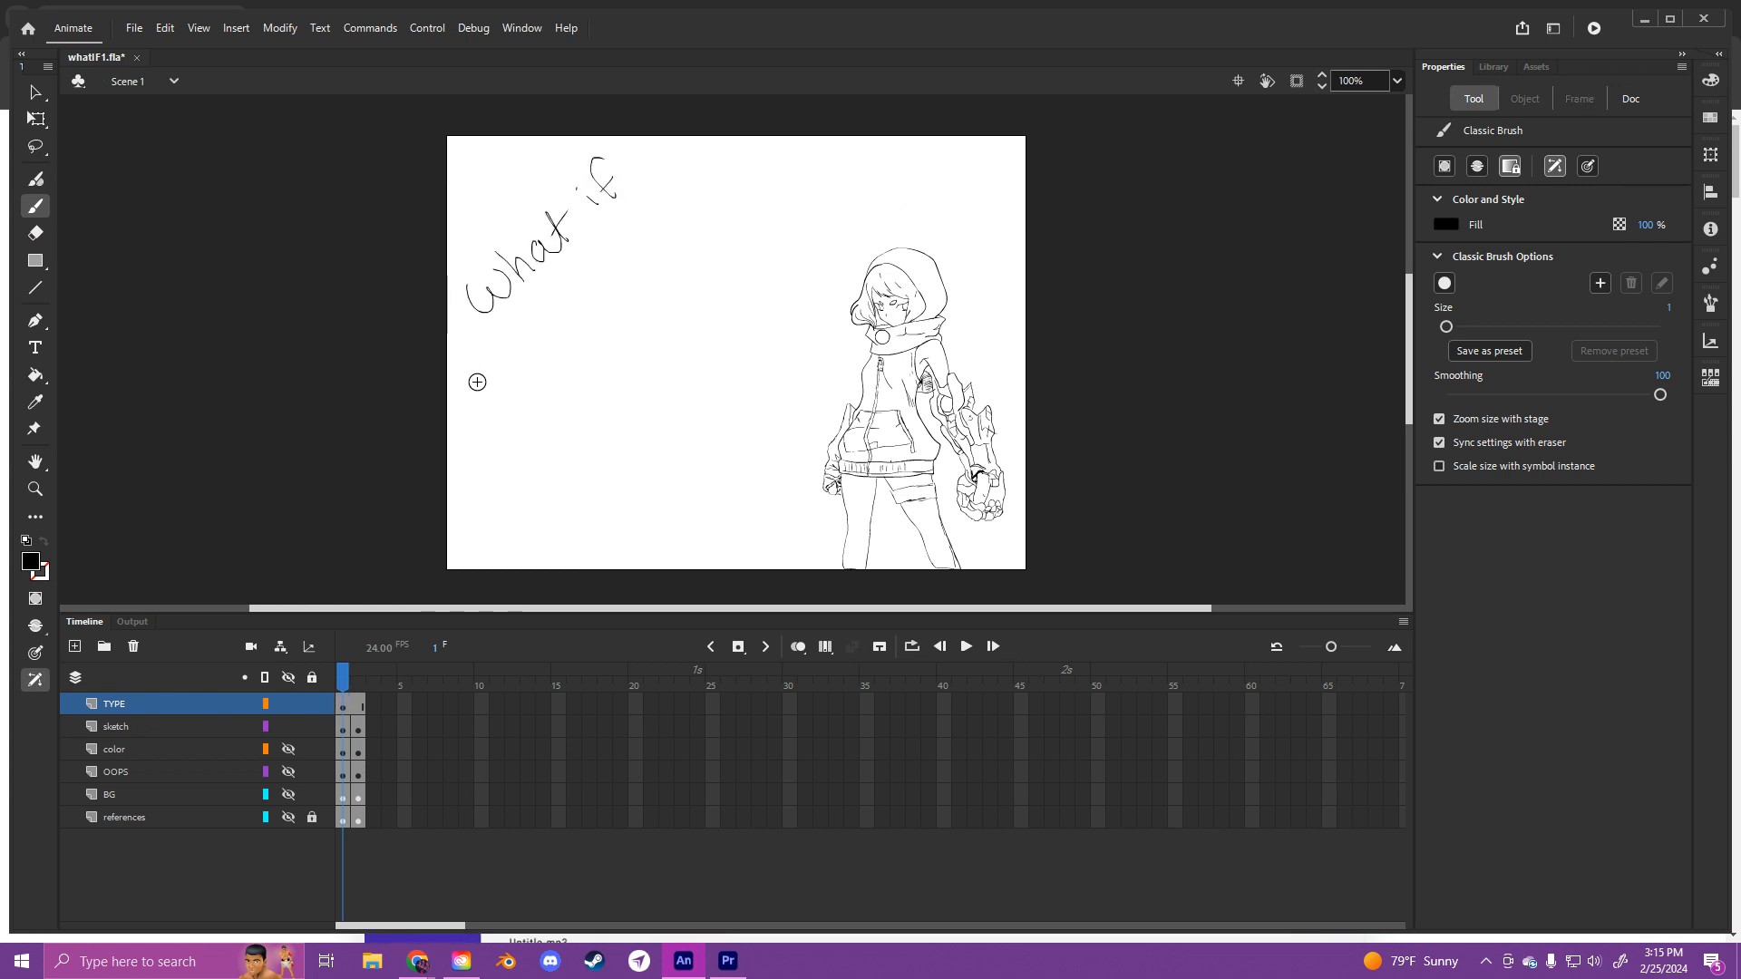
left_click_drag(504, 365, 529, 388)
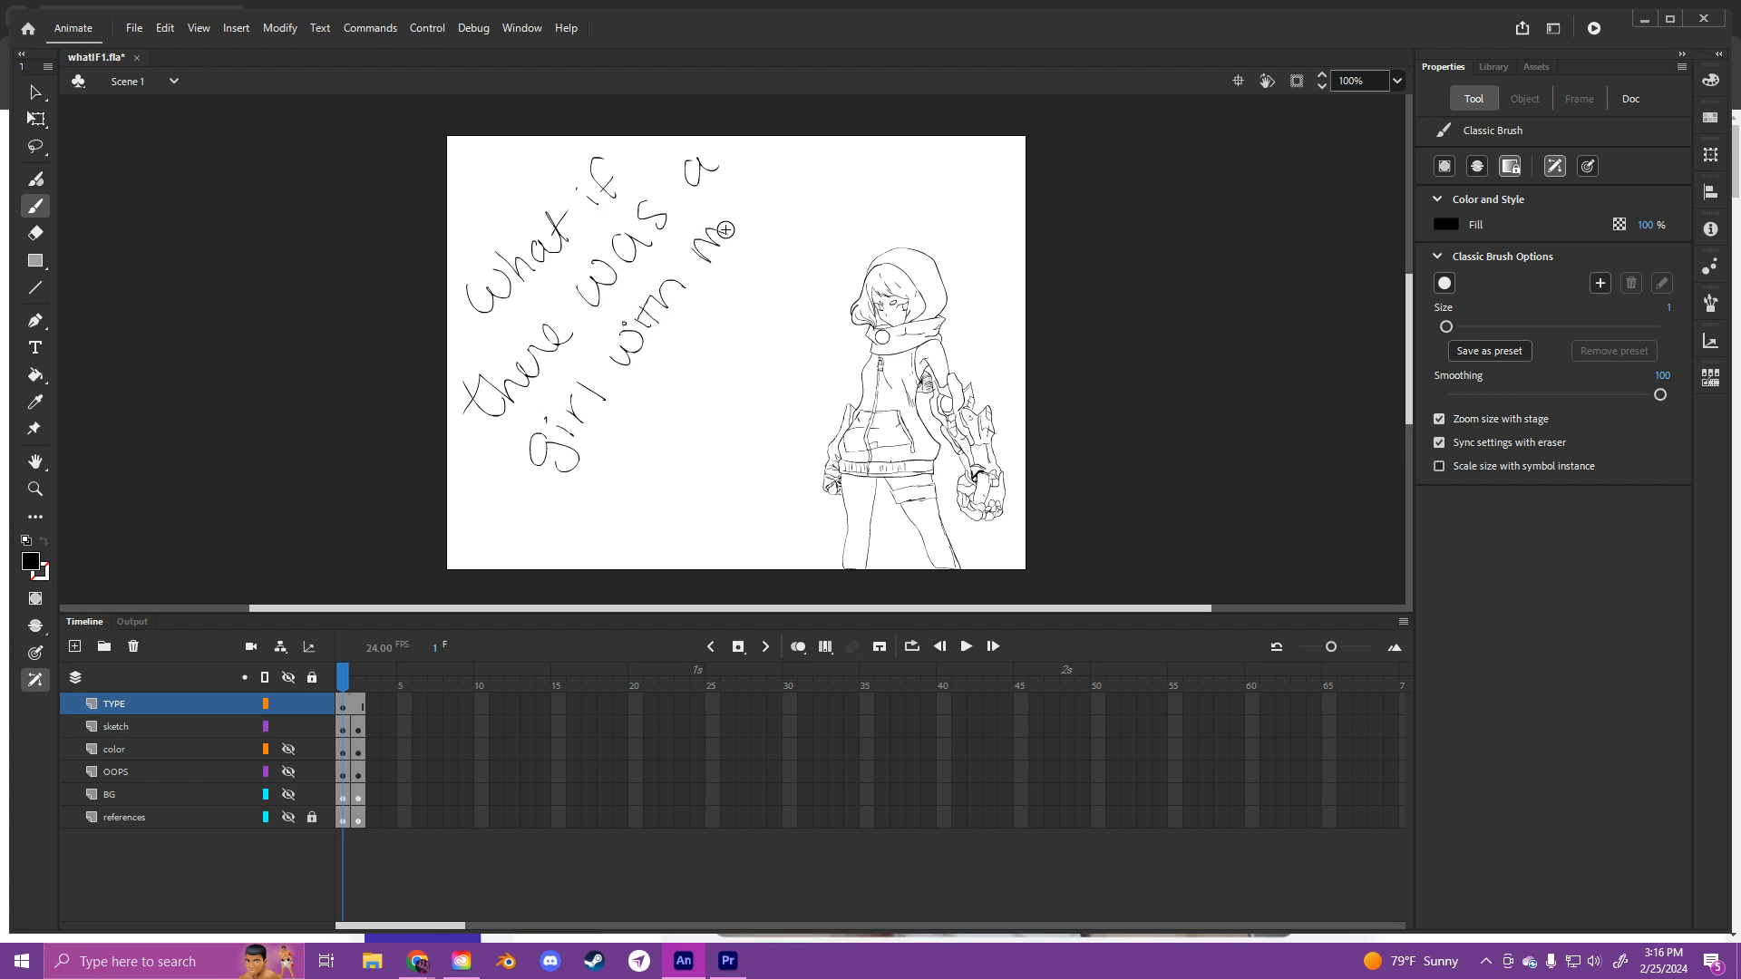
left_click_drag(776, 171, 787, 158)
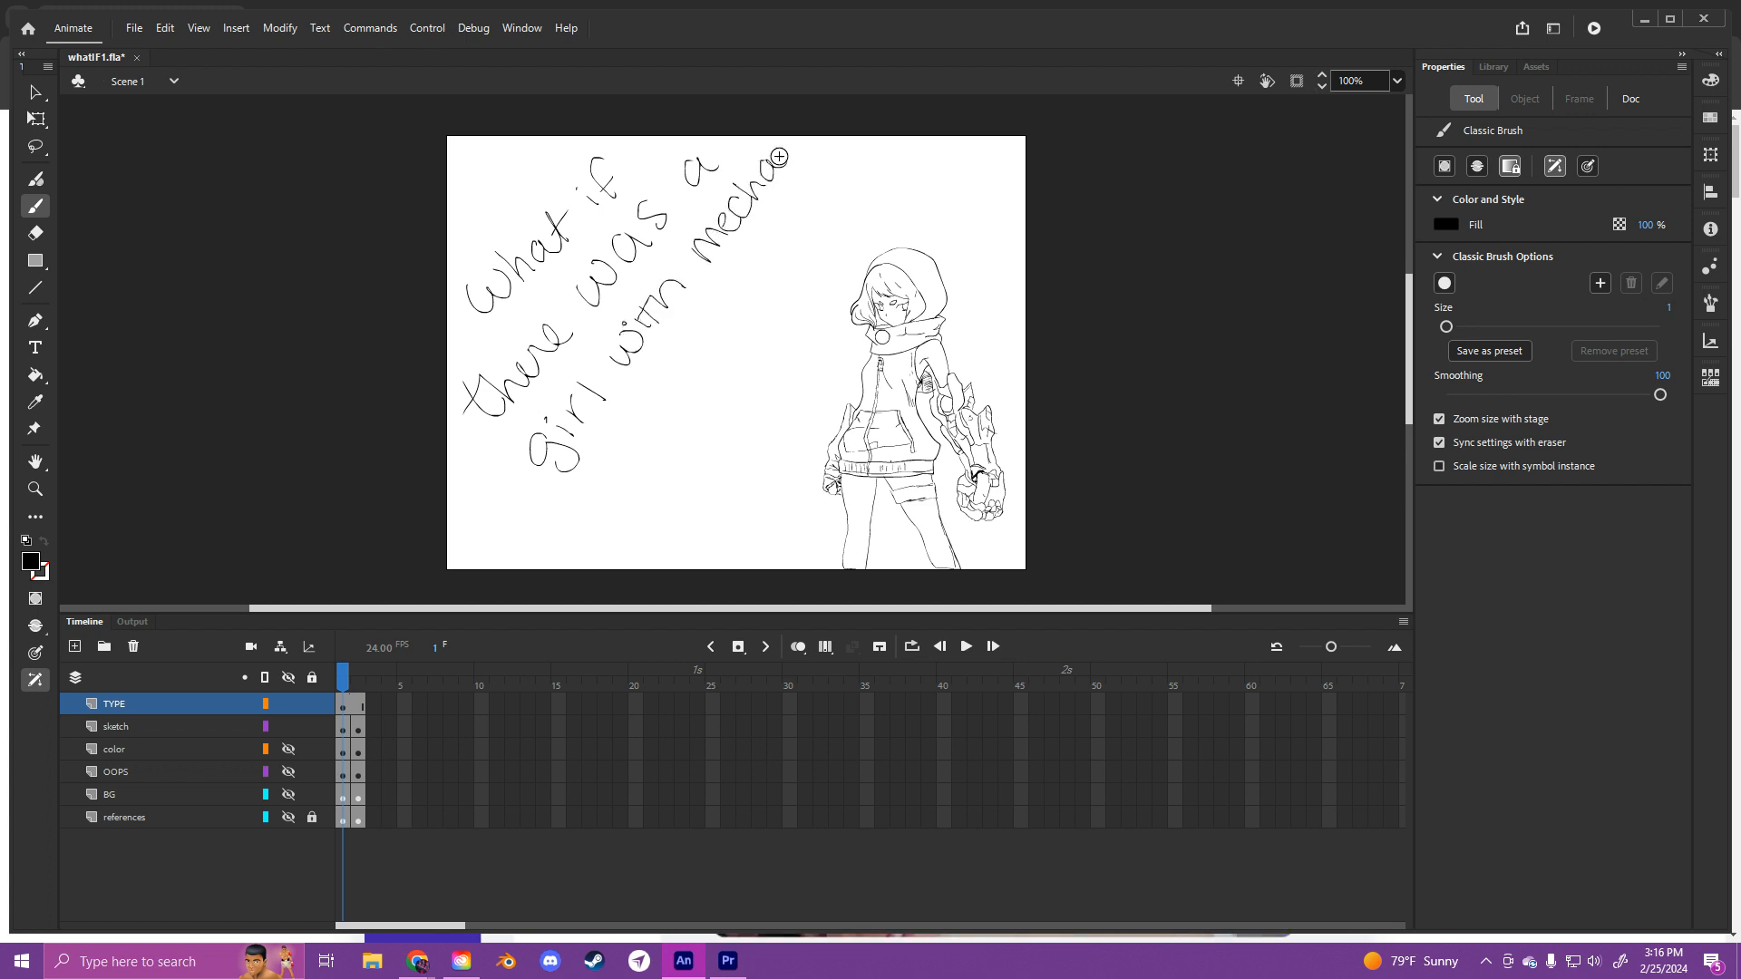
left_click_drag(640, 430, 649, 403)
left_click_drag(638, 421, 658, 389)
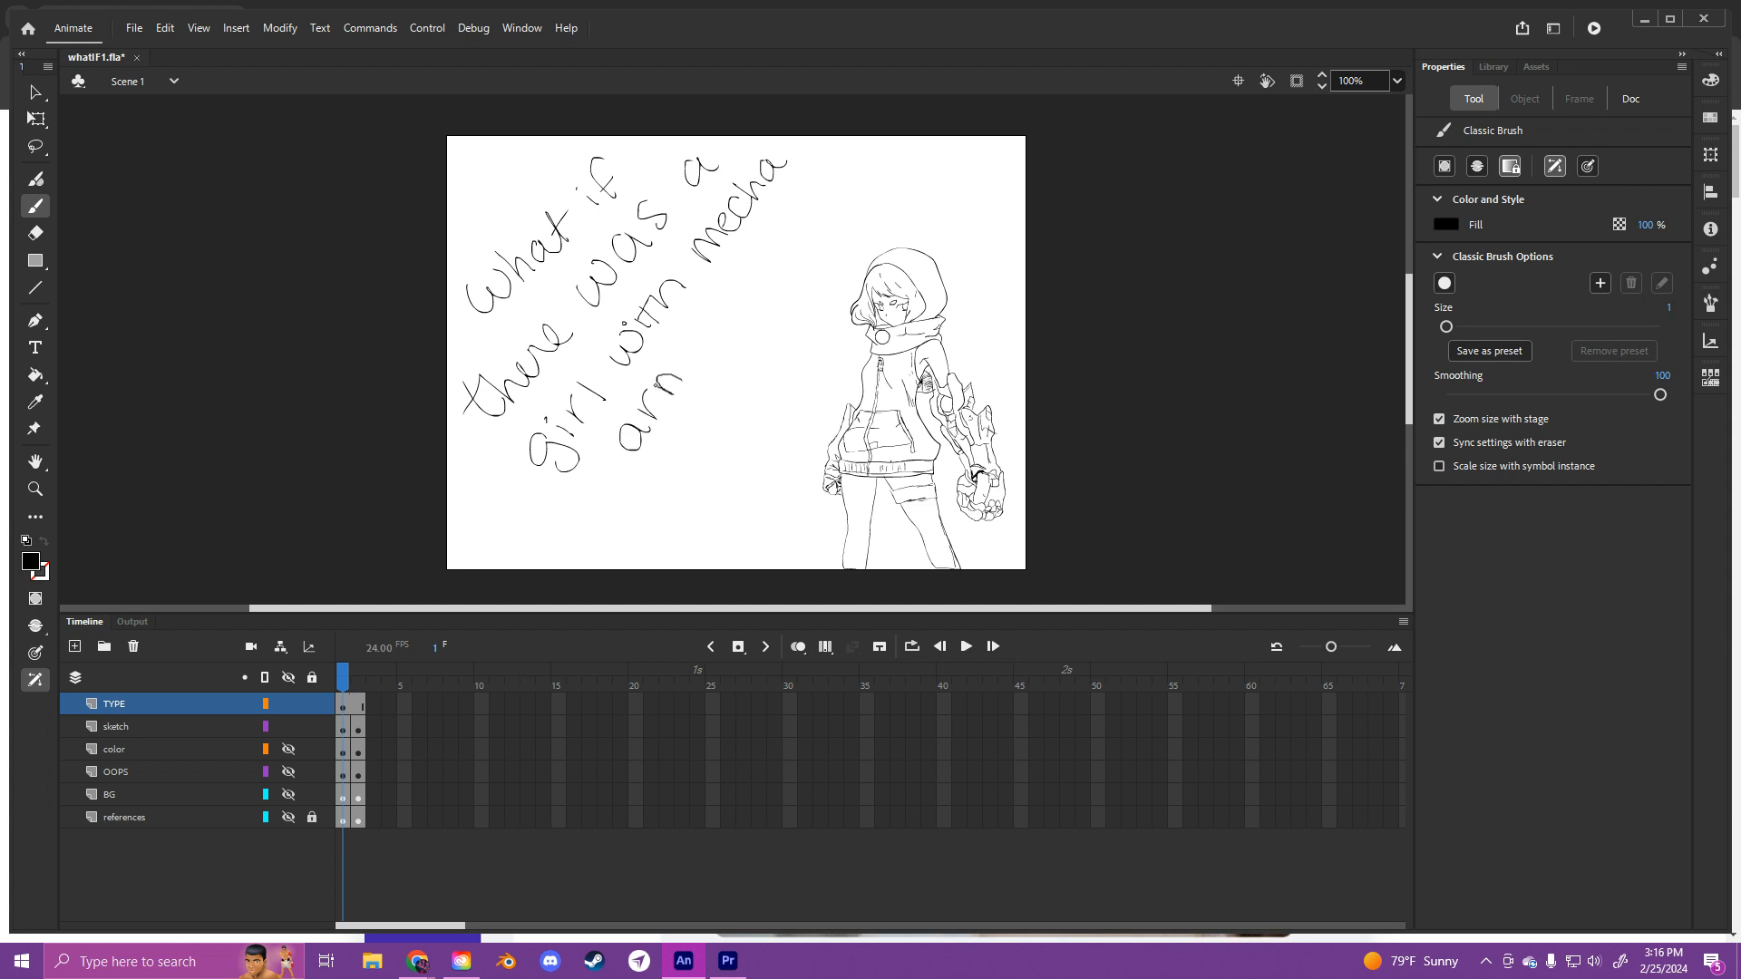
left_click_drag(723, 327, 705, 356)
left_click_drag(716, 295, 736, 319)
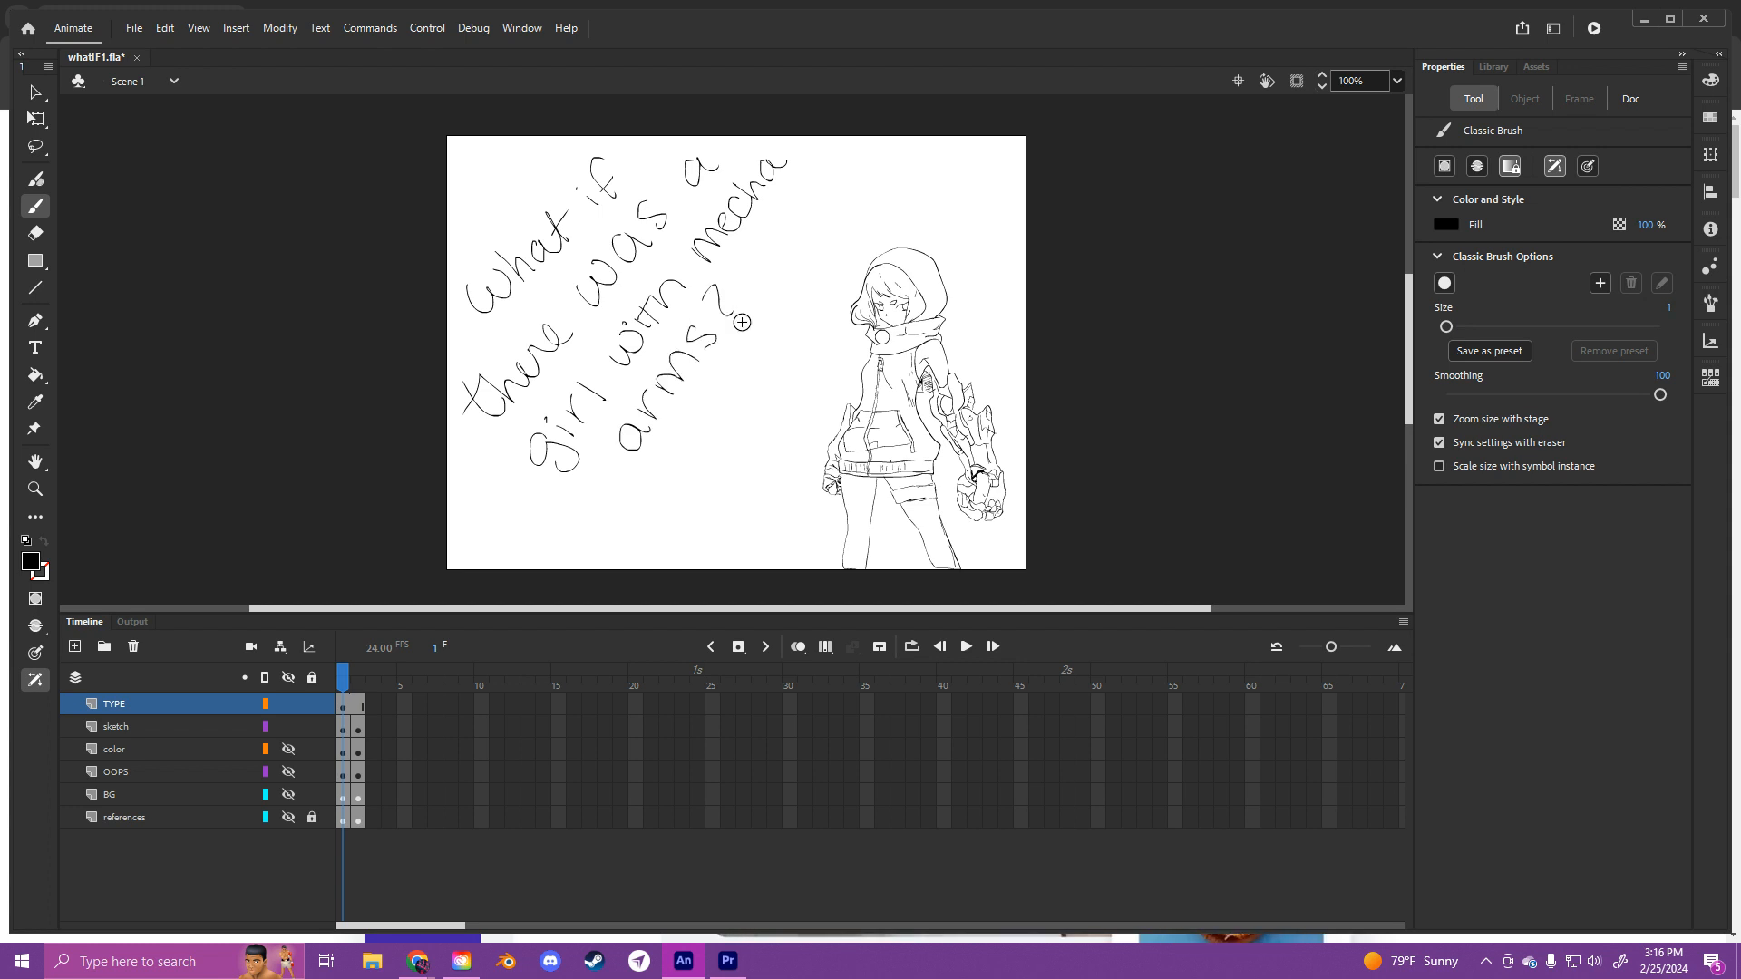
Step: Insert a blank keyframe on frame 2 of the TYPE layer
left_click_drag(350, 678, 385, 674)
left_click(359, 707)
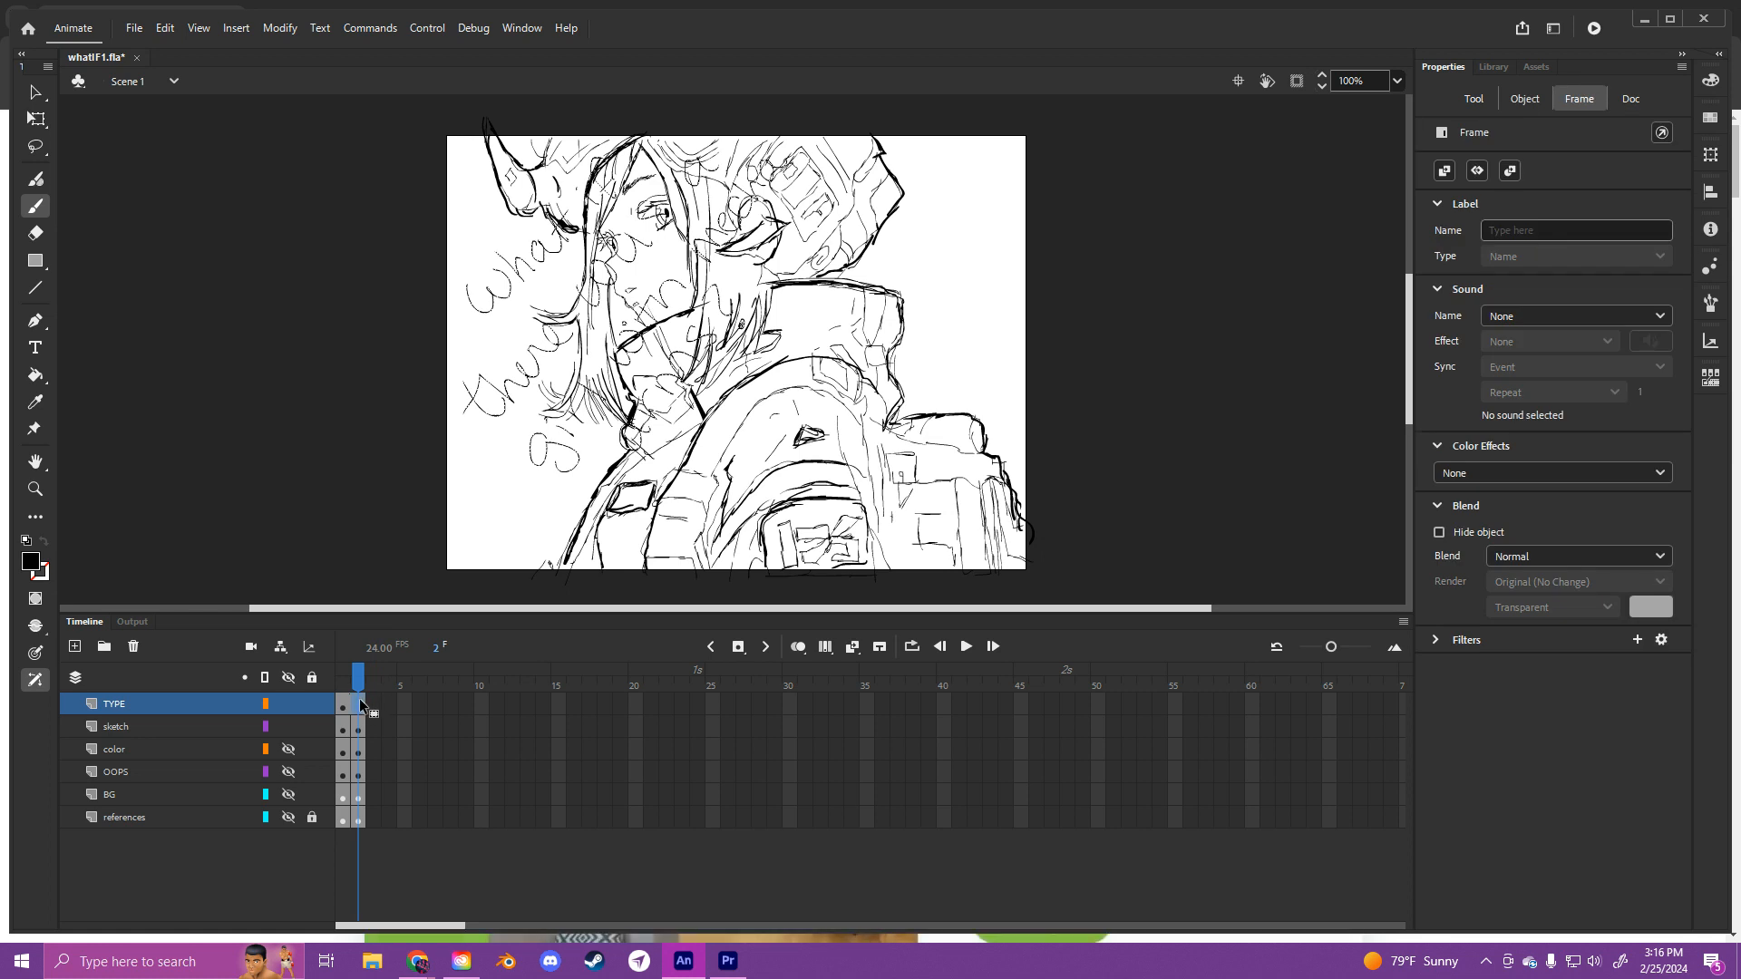
right_click(361, 704)
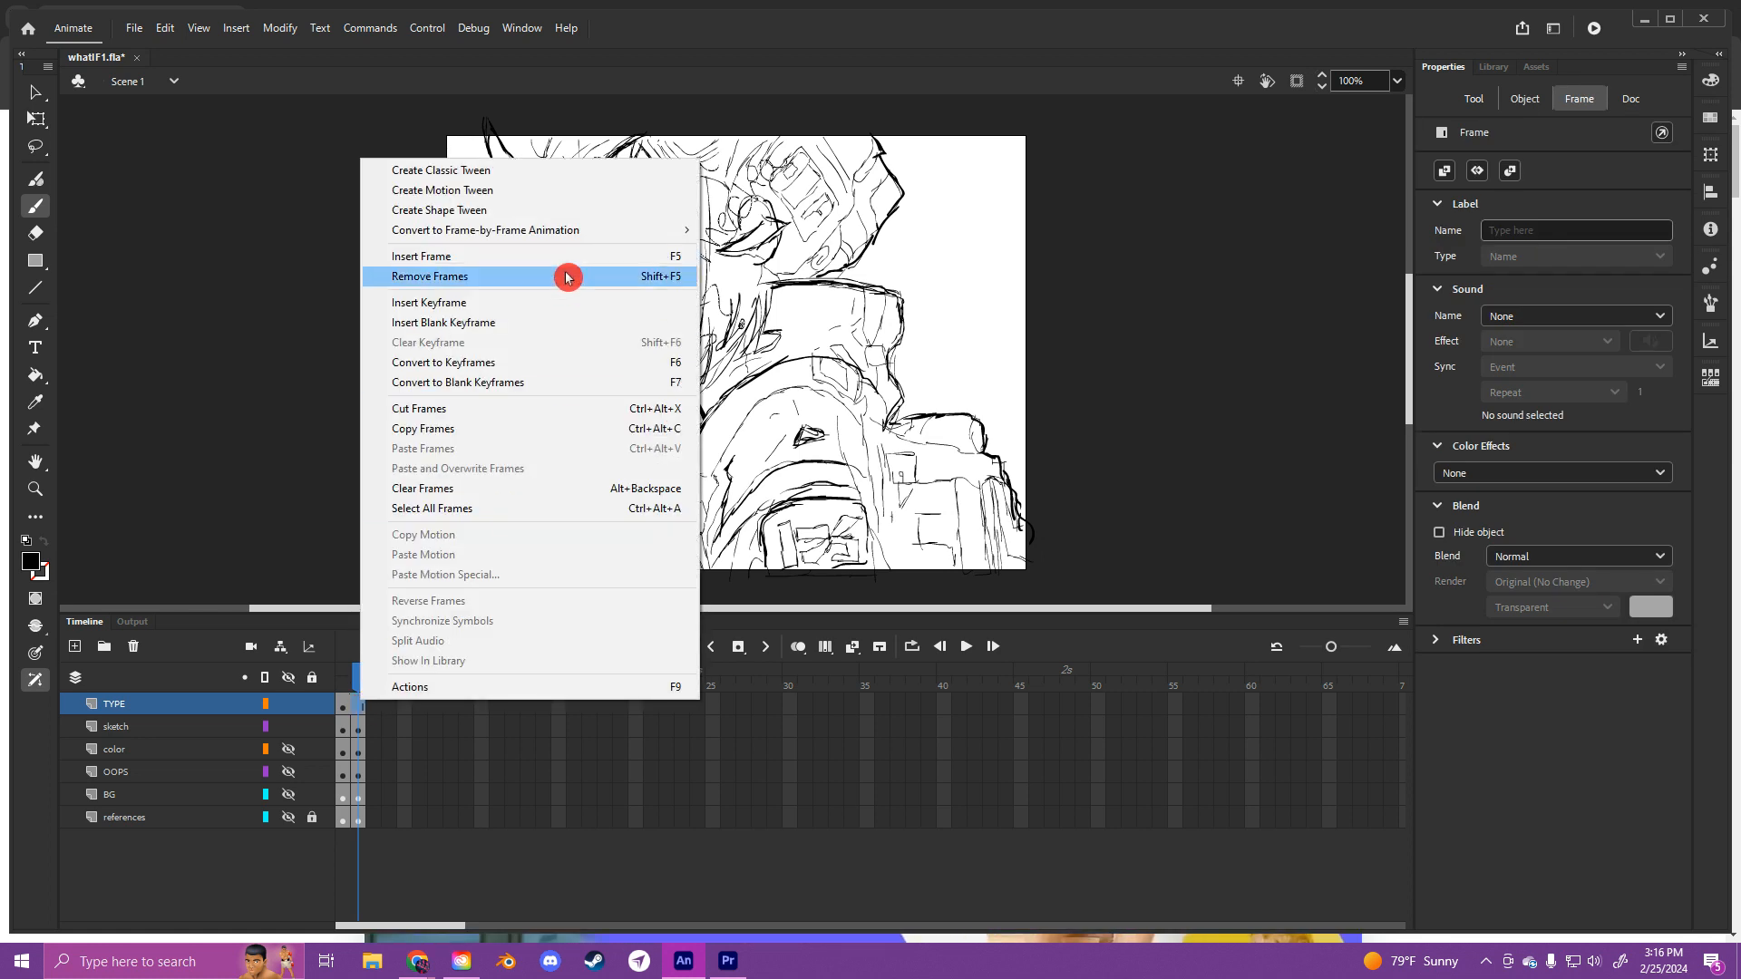
left_click(556, 325)
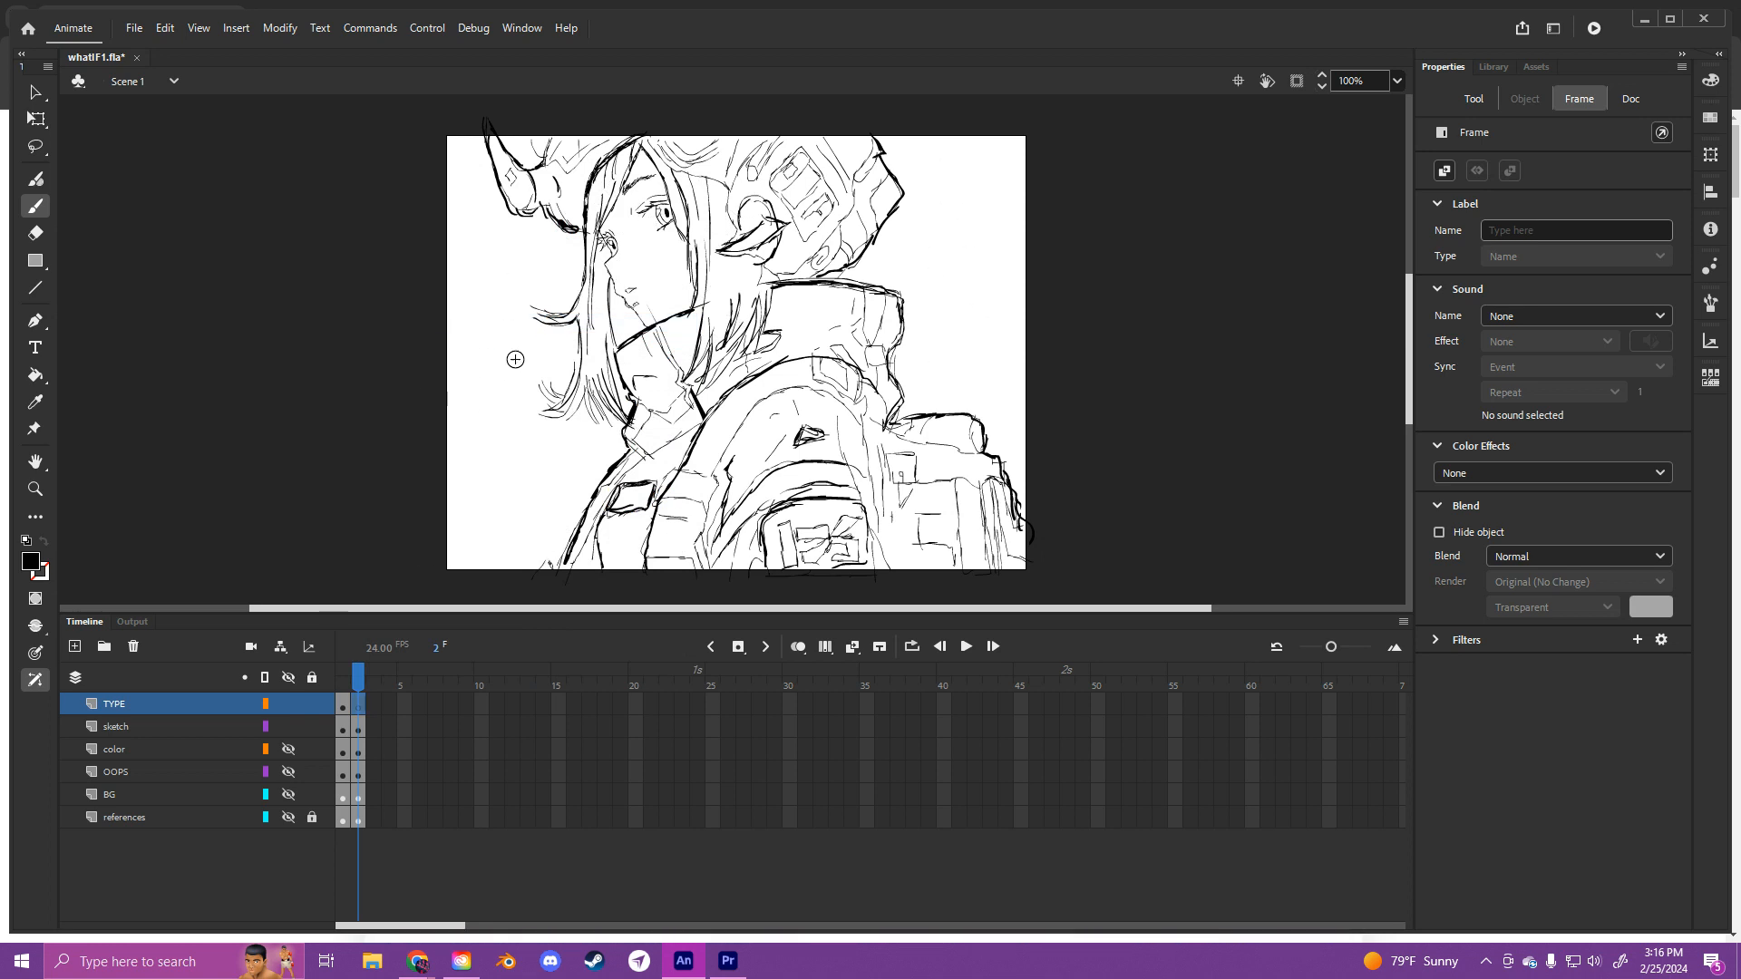
Step: Show the color layer and return to frame 1
left_click(289, 753)
left_click(295, 711)
left_click(354, 689)
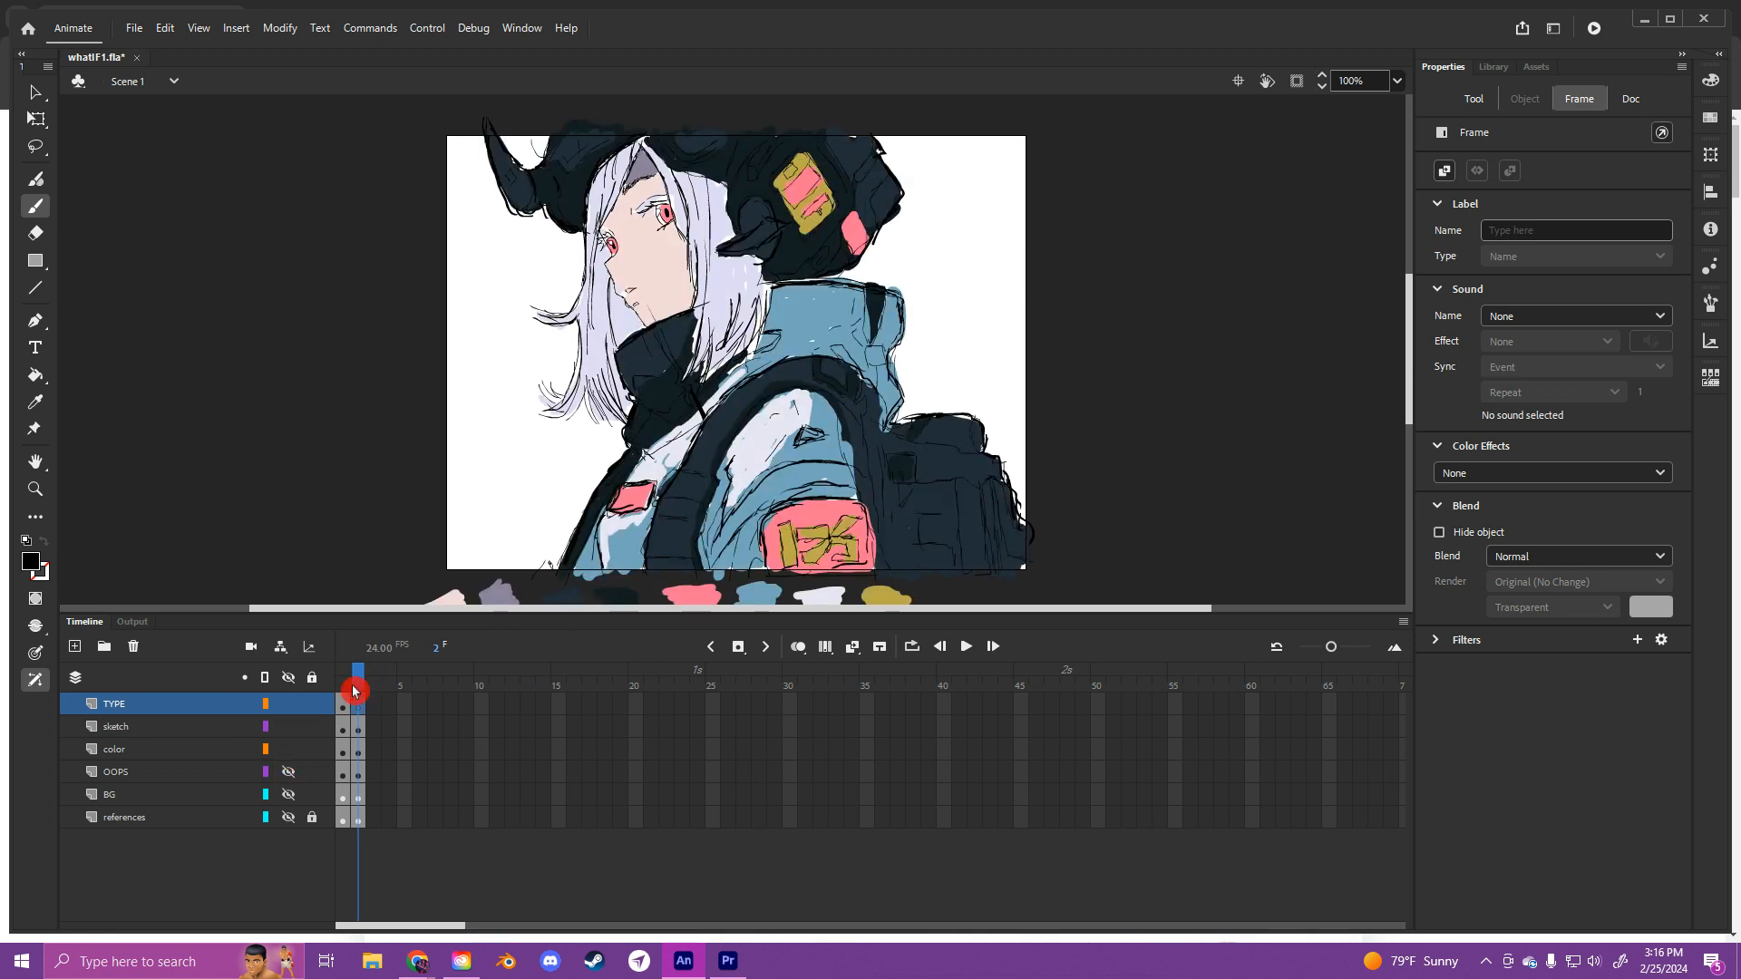
left_click_drag(359, 681, 342, 682)
Step: Show the BG layer and select its keyframes on frames 1 and 2 to compare the two background images
left_click(288, 809)
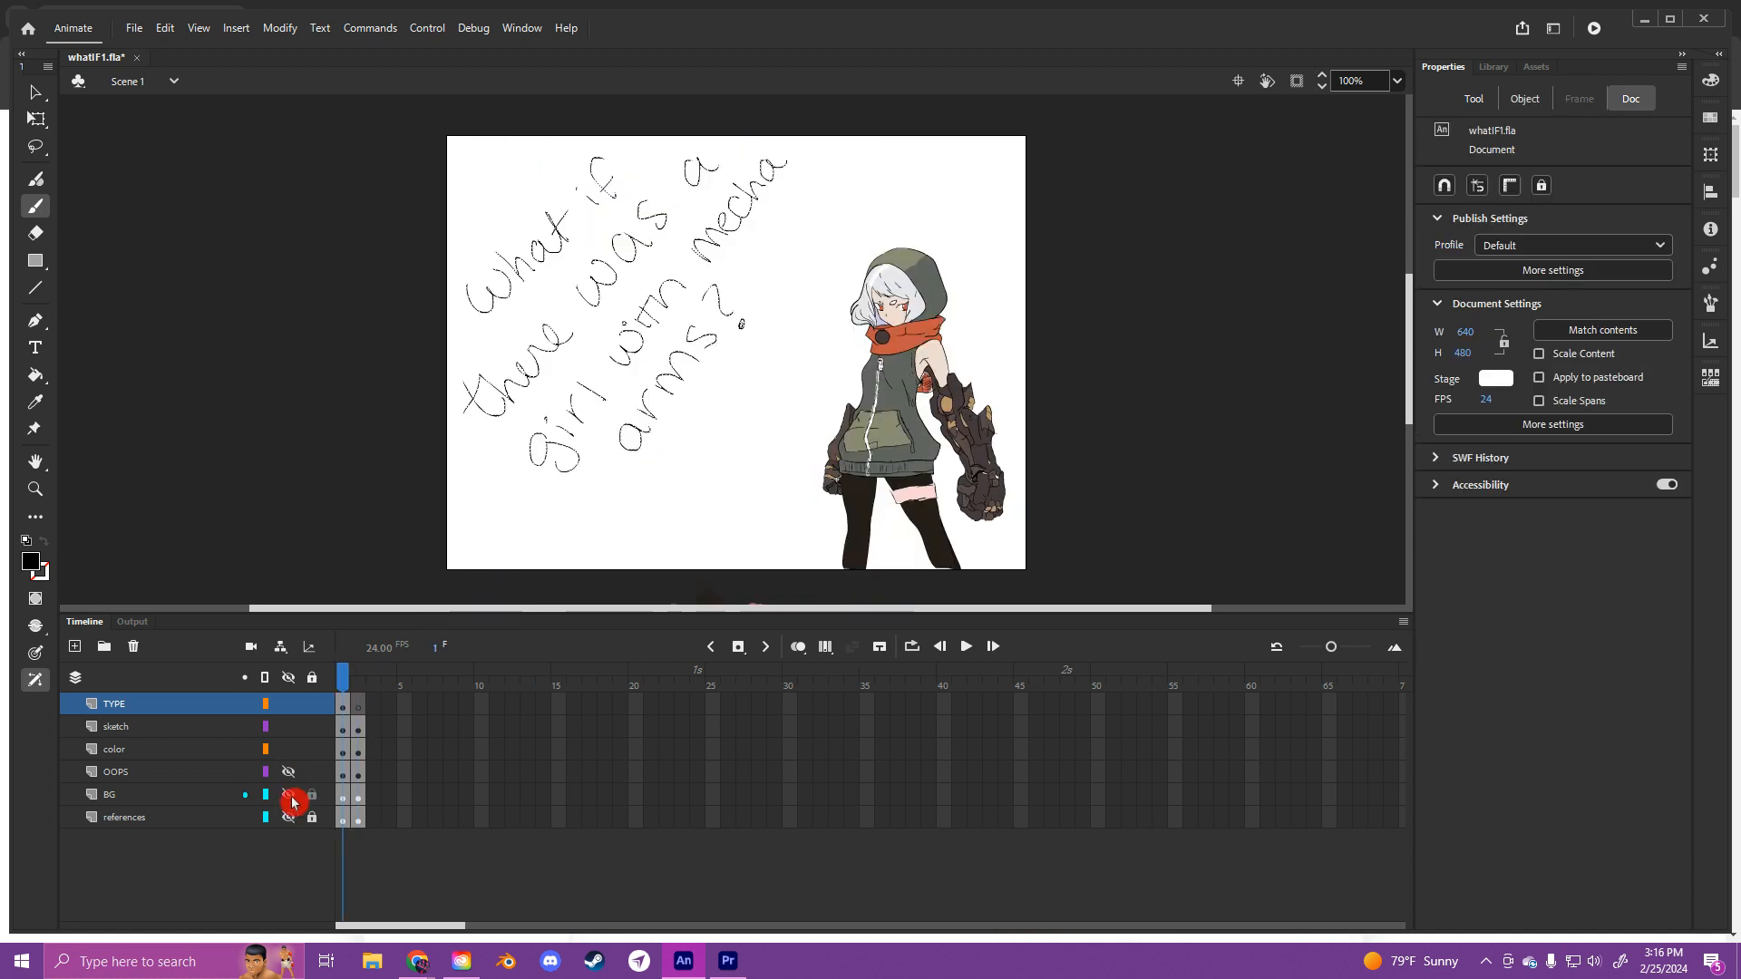
left_click(290, 795)
left_click_drag(353, 681, 343, 682)
left_click(357, 796)
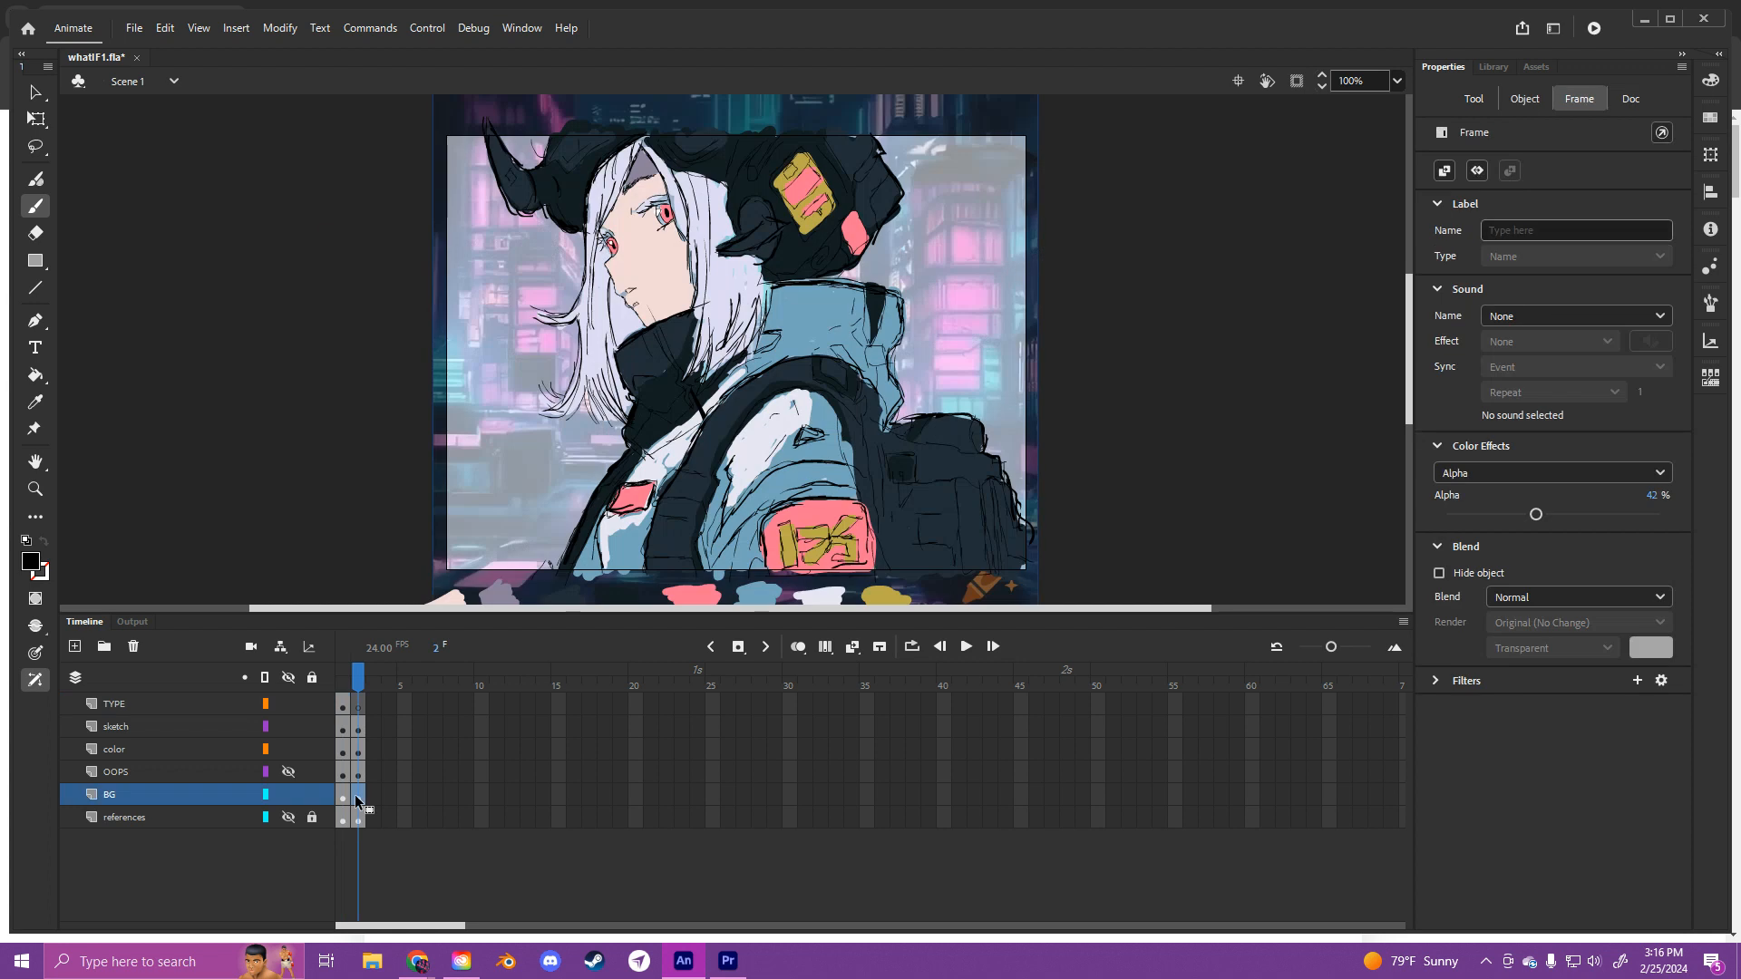
left_click_drag(363, 687, 345, 686)
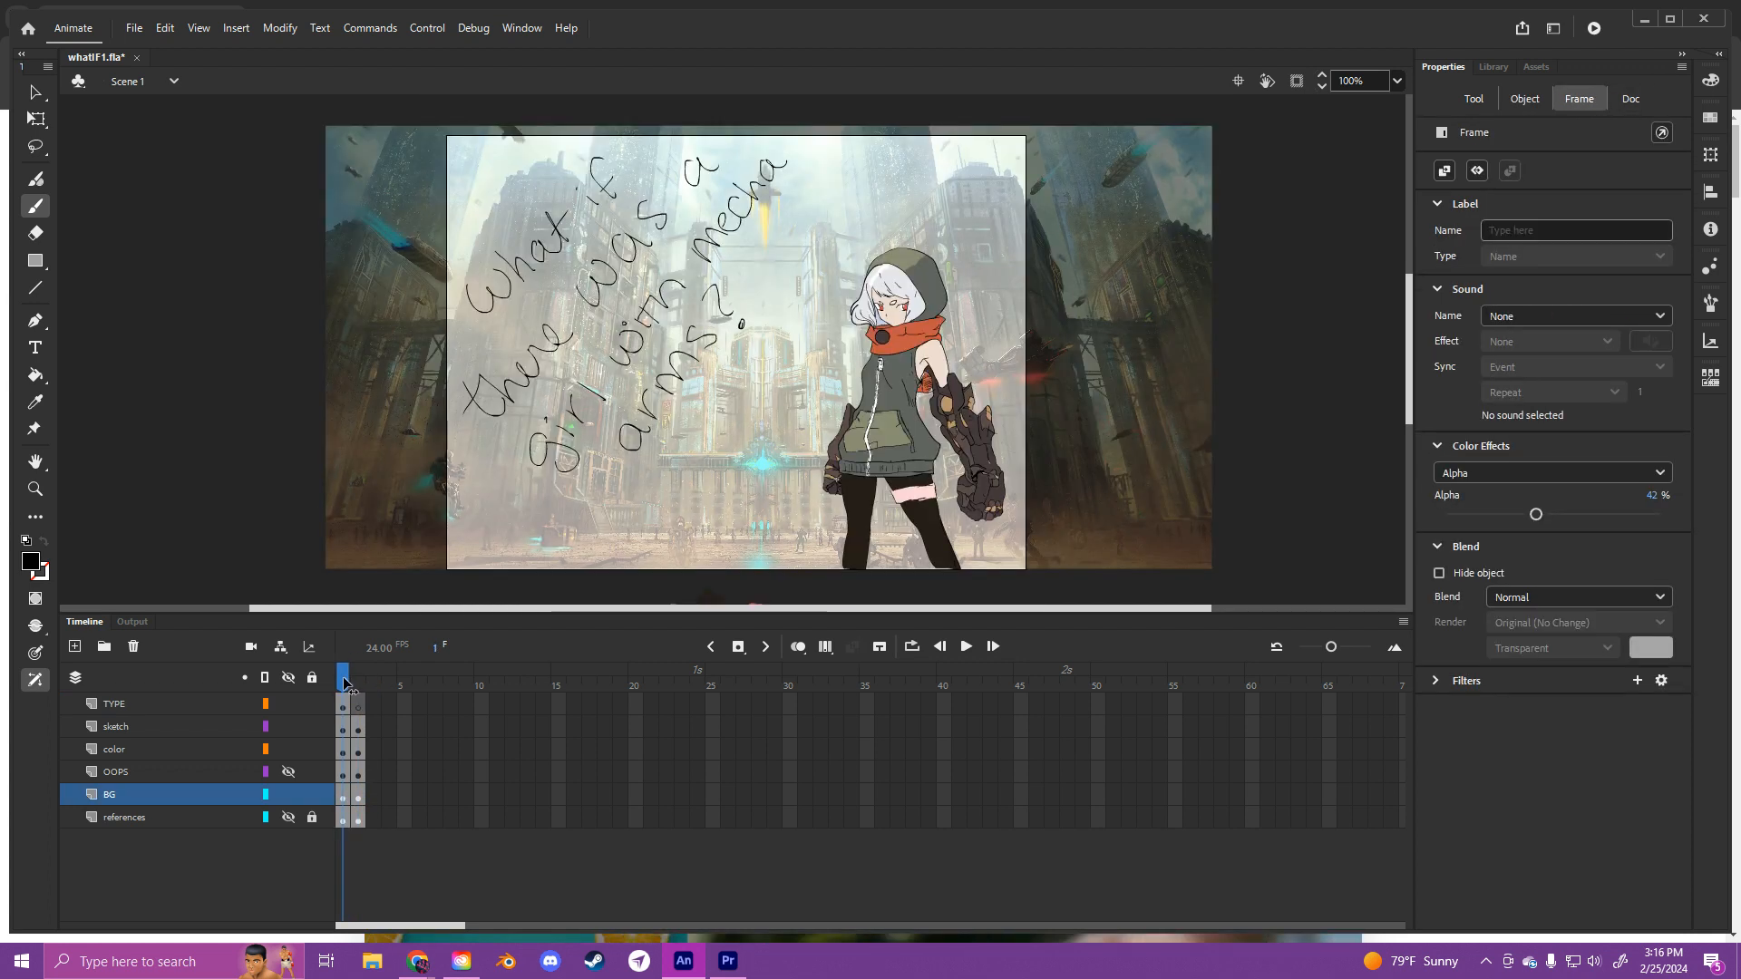
left_click(343, 798)
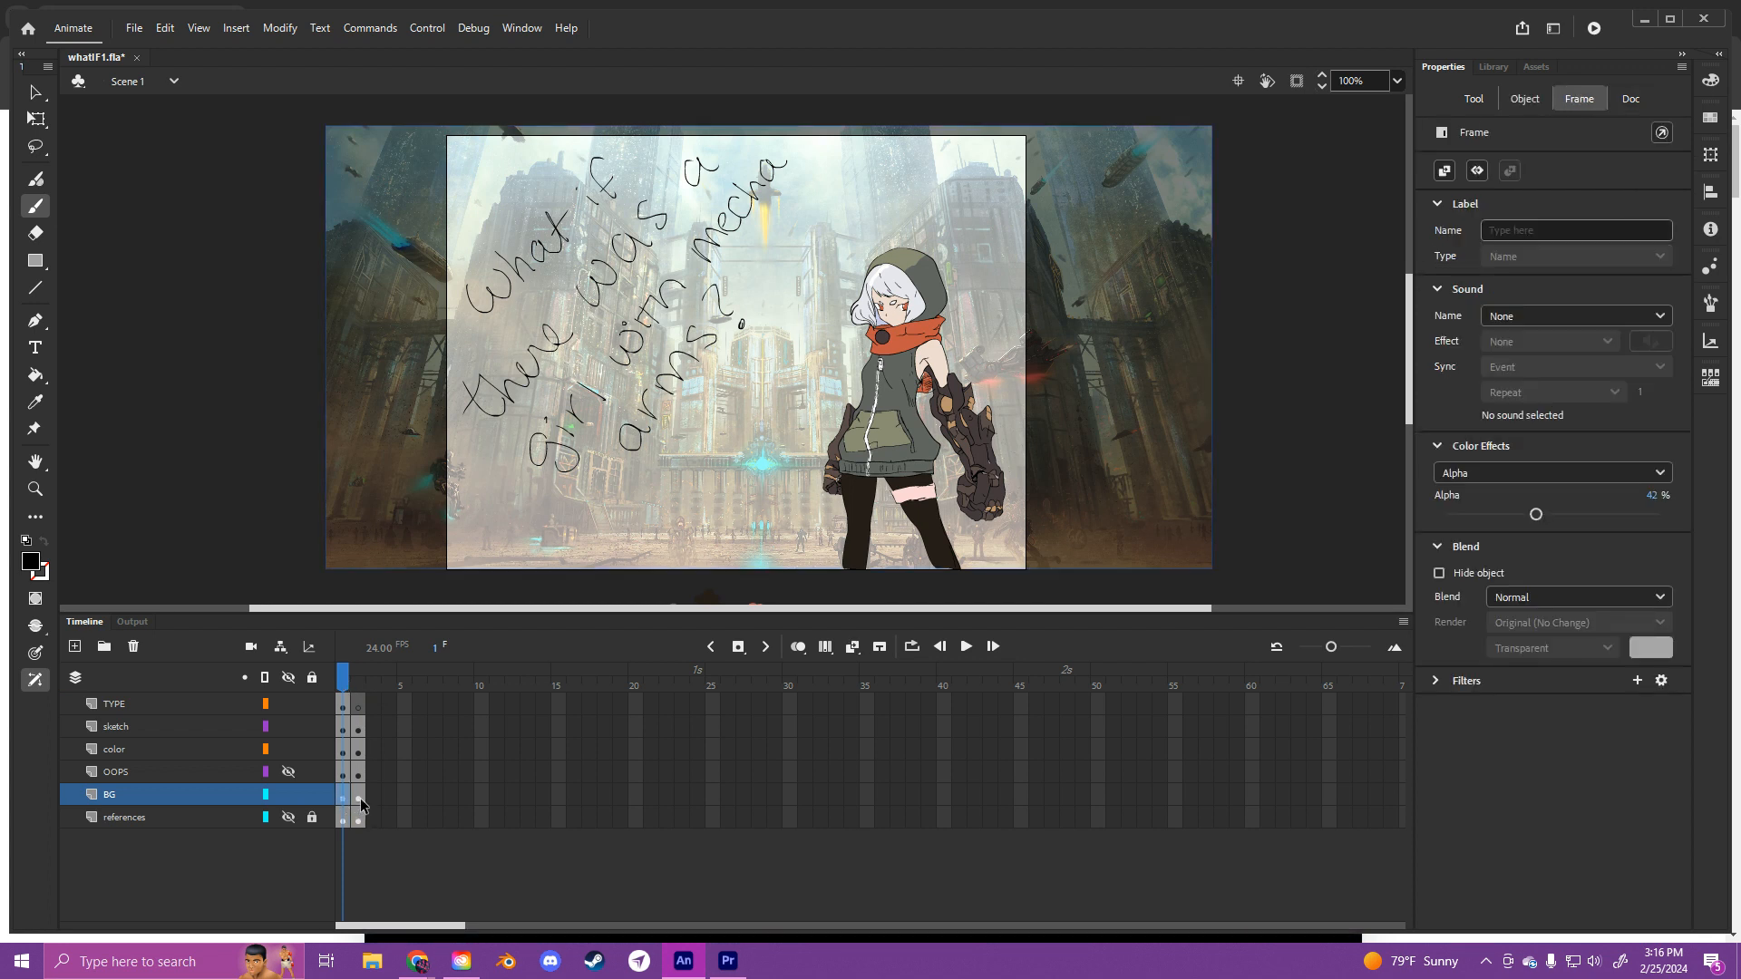
left_click(359, 798)
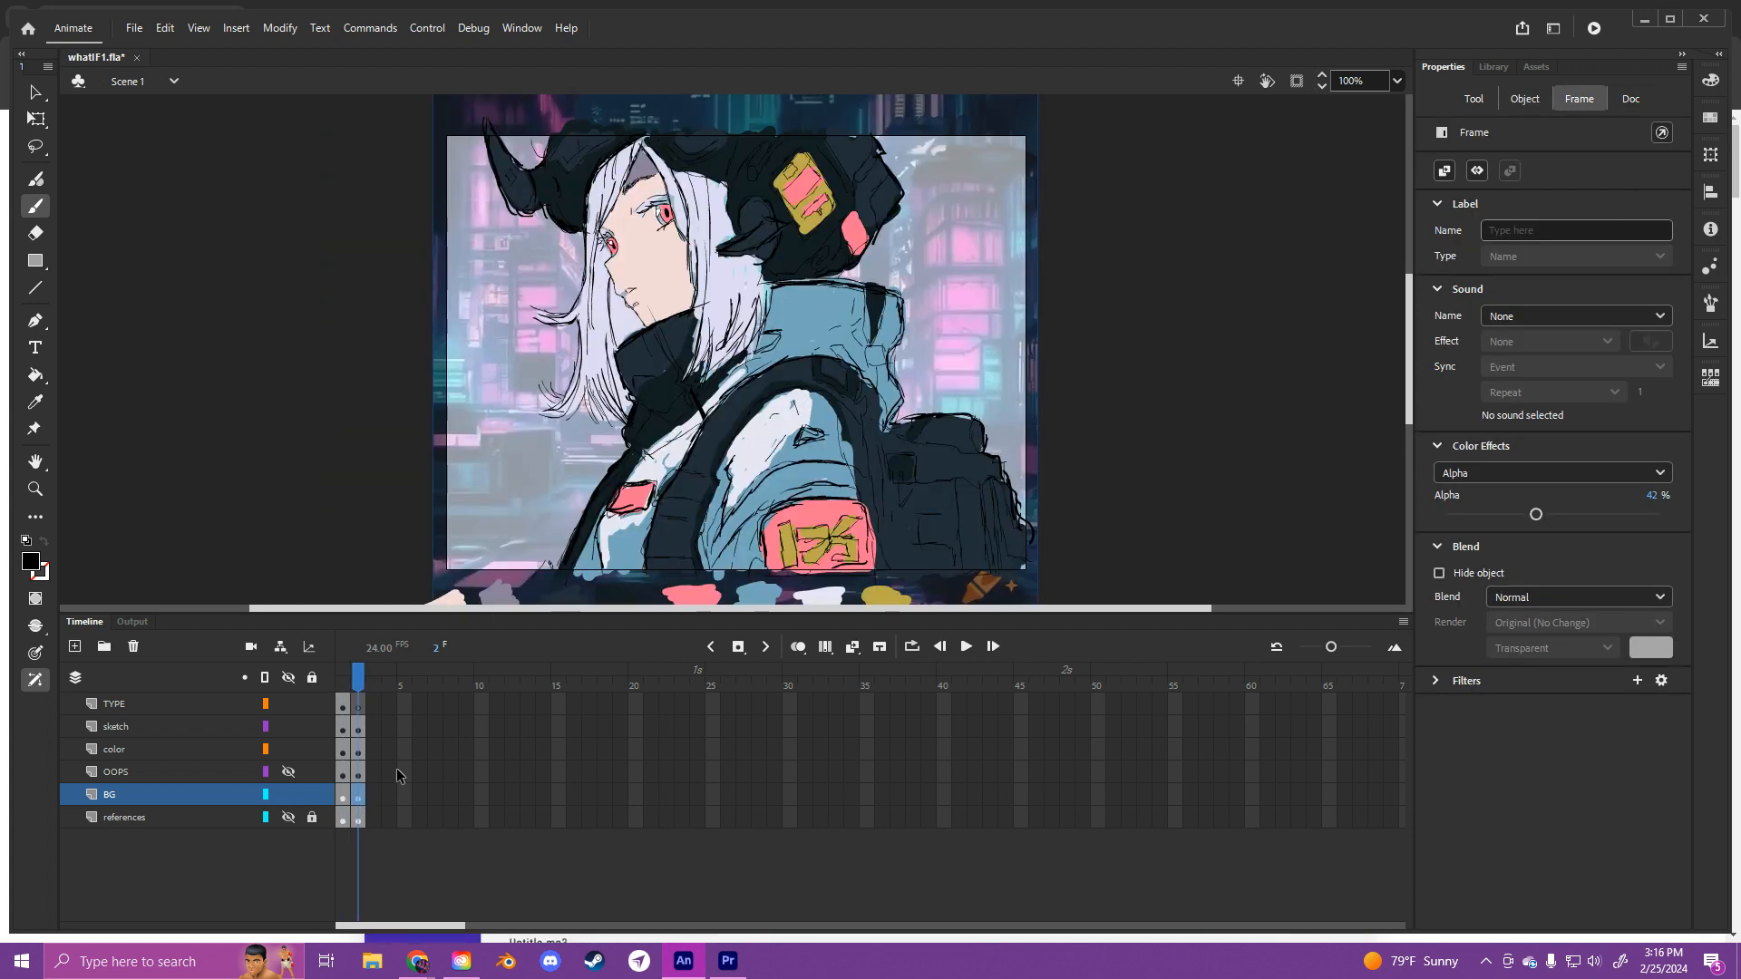
Step: Go through the sketch, color, OOPS and BG layers in turn, show the OOPS layer, and select the references layer
left_click(132, 725)
left_click(139, 749)
left_click(140, 772)
left_click(141, 793)
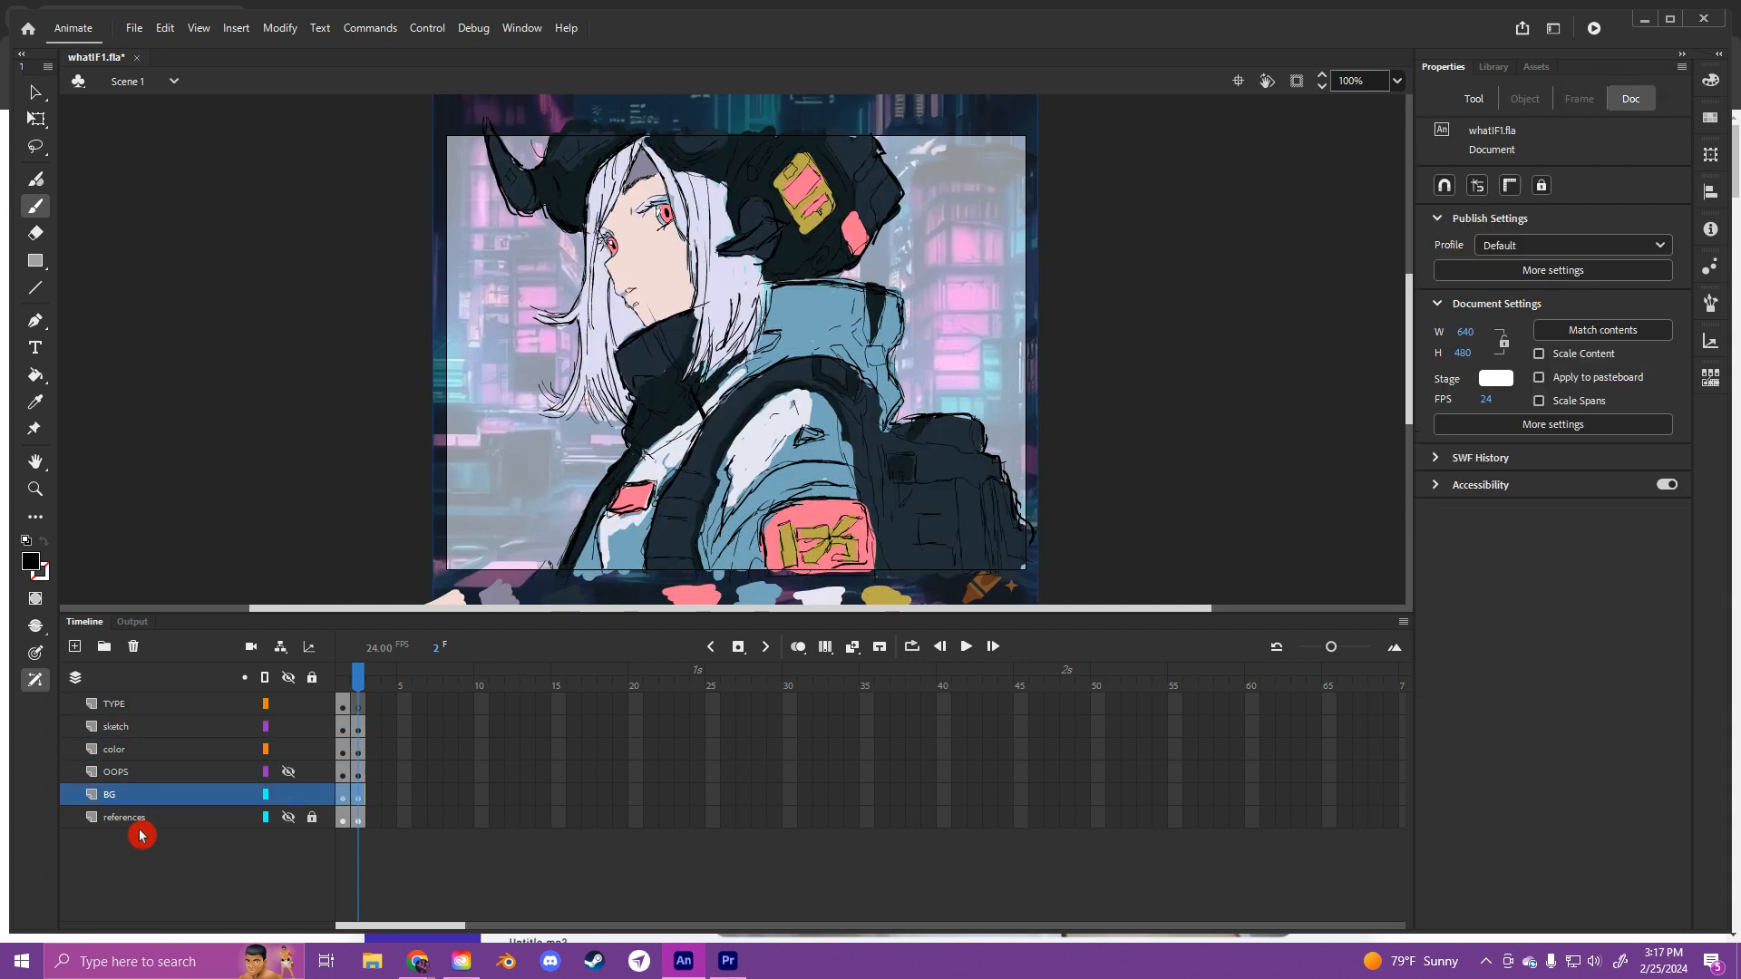
left_click(284, 778)
left_click(136, 819)
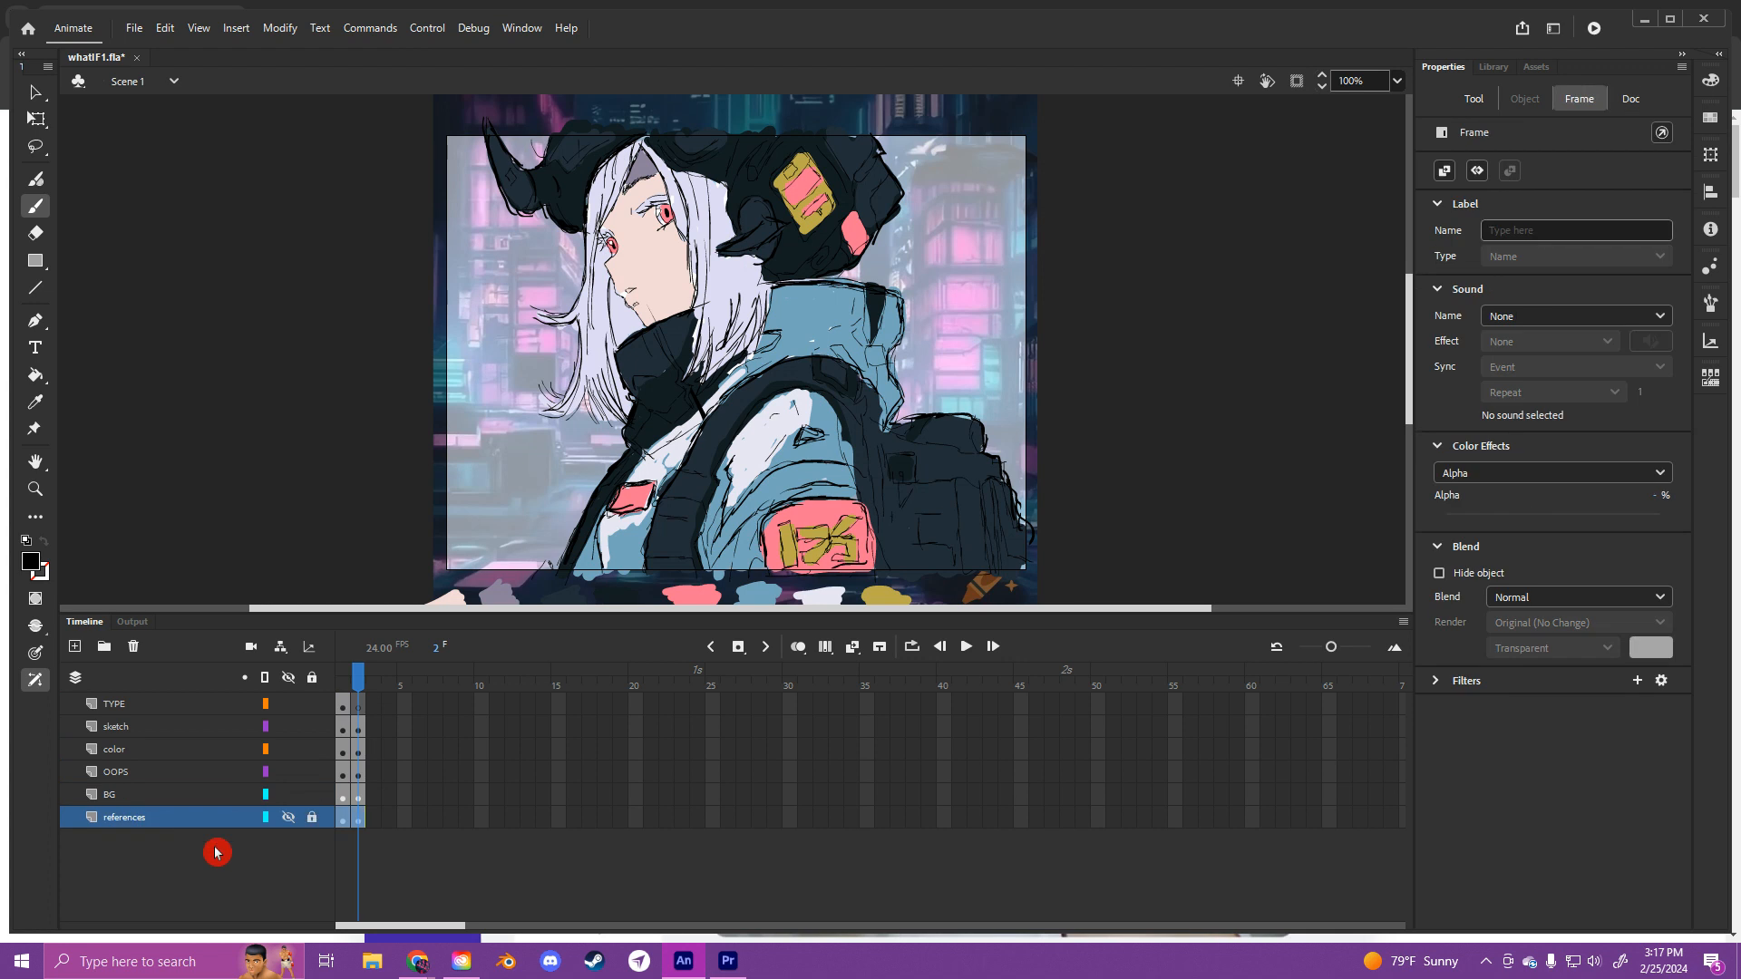
Step: Show the references layer and isolate it at 50% zoom by hiding the BG, TYPE, sketch, color and OOPS layers
left_click(283, 821)
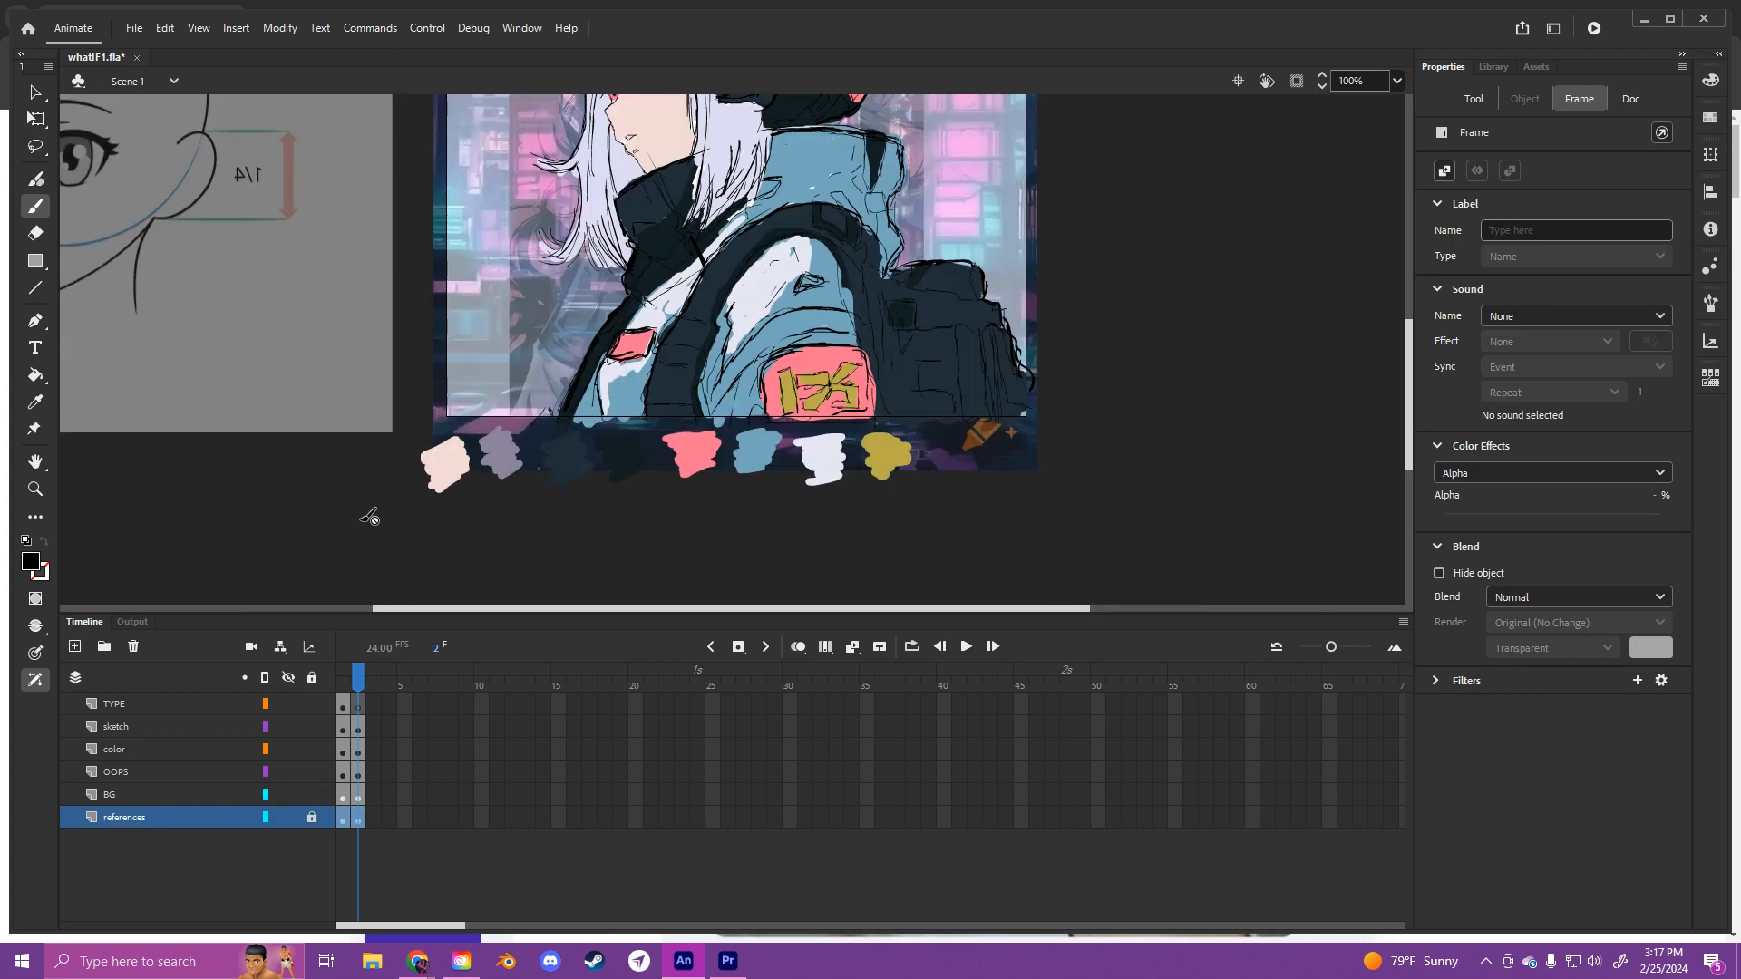
key("ctrl+minus")
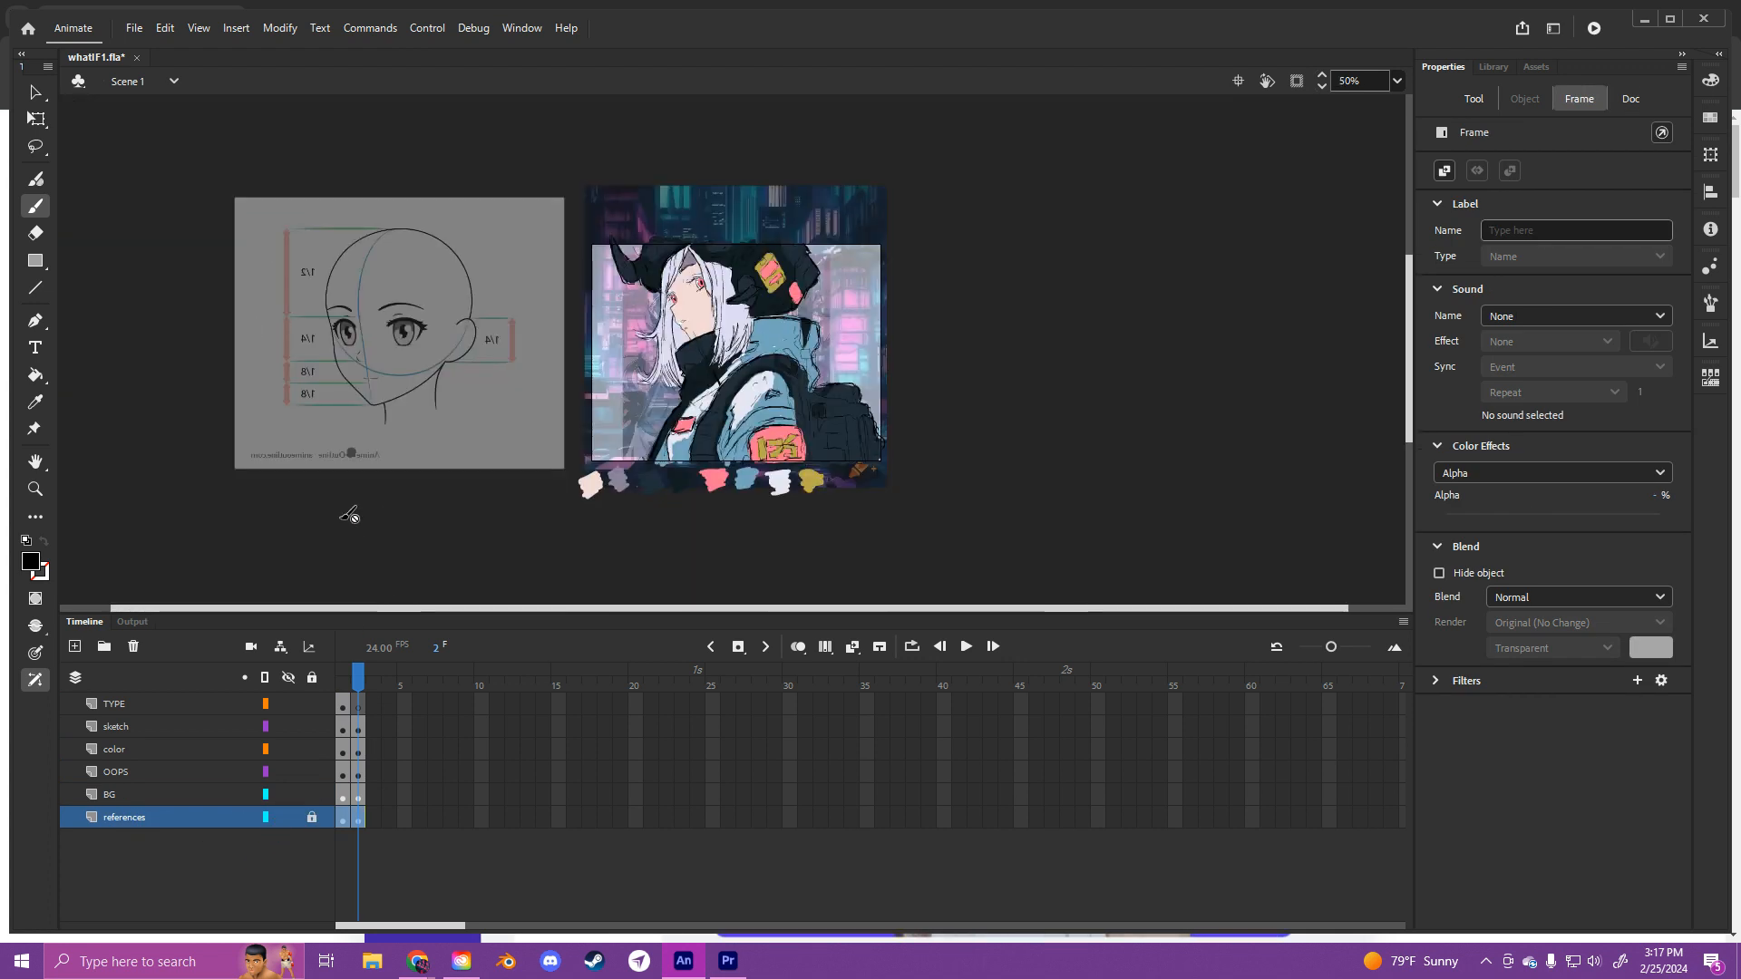
left_click(288, 797)
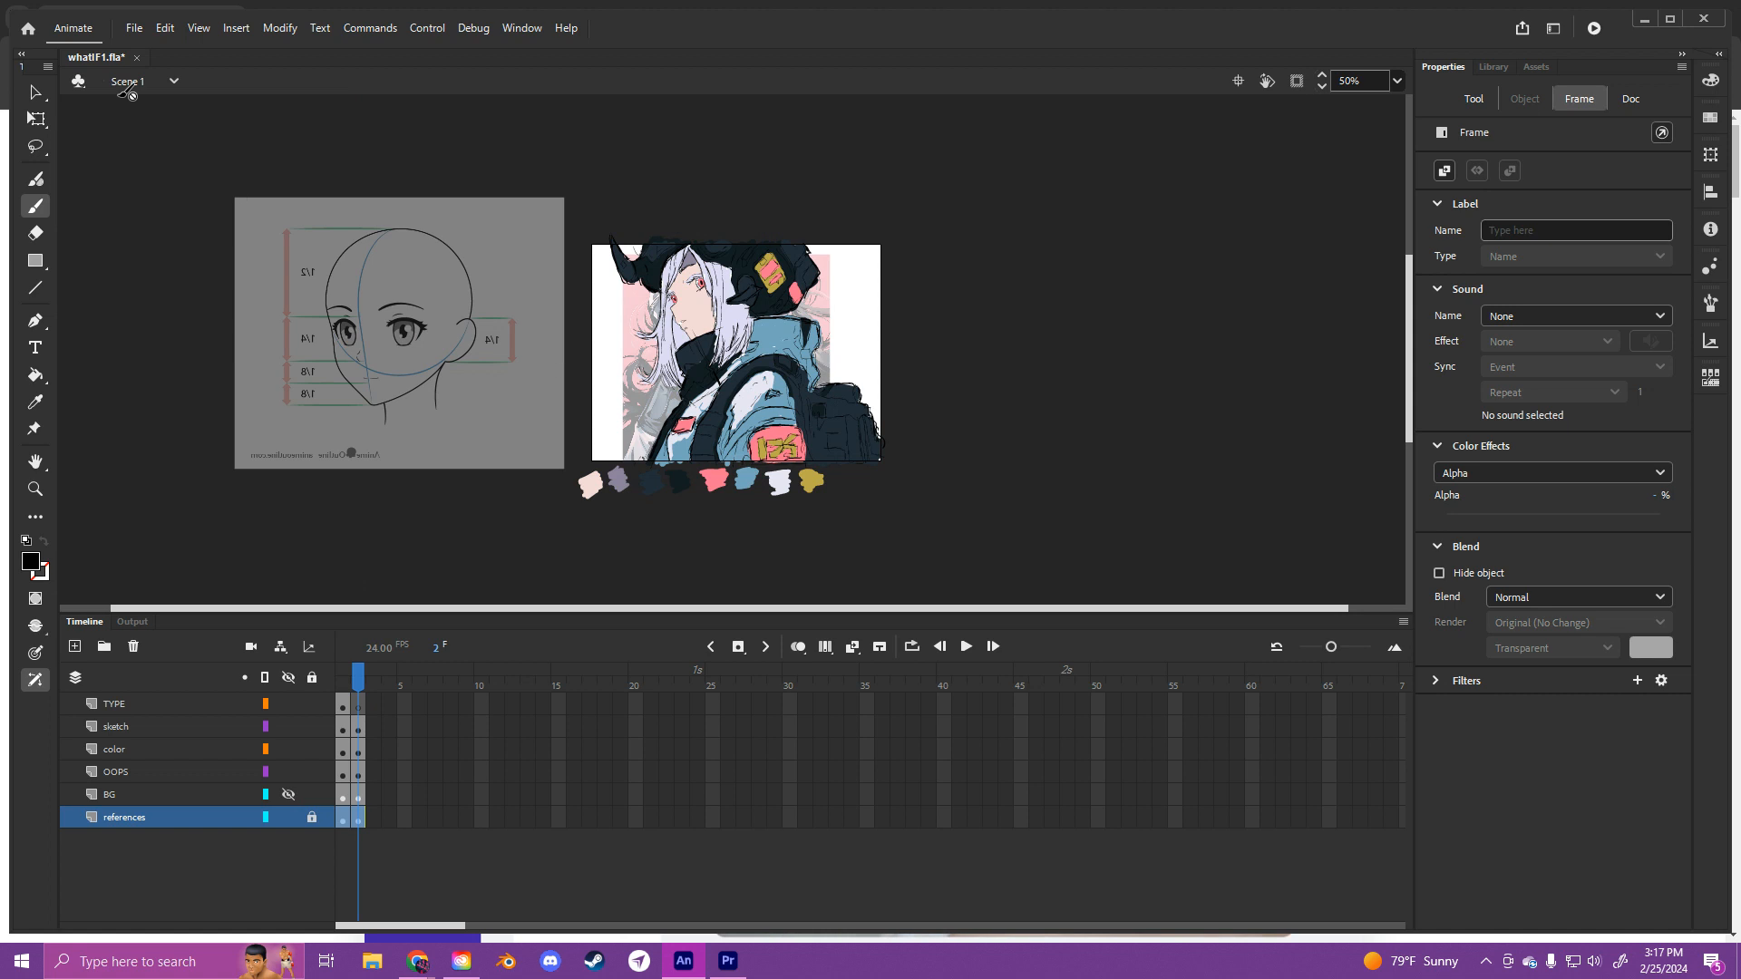
left_click(35, 92)
left_click_drag(288, 703, 287, 751)
left_click(287, 773)
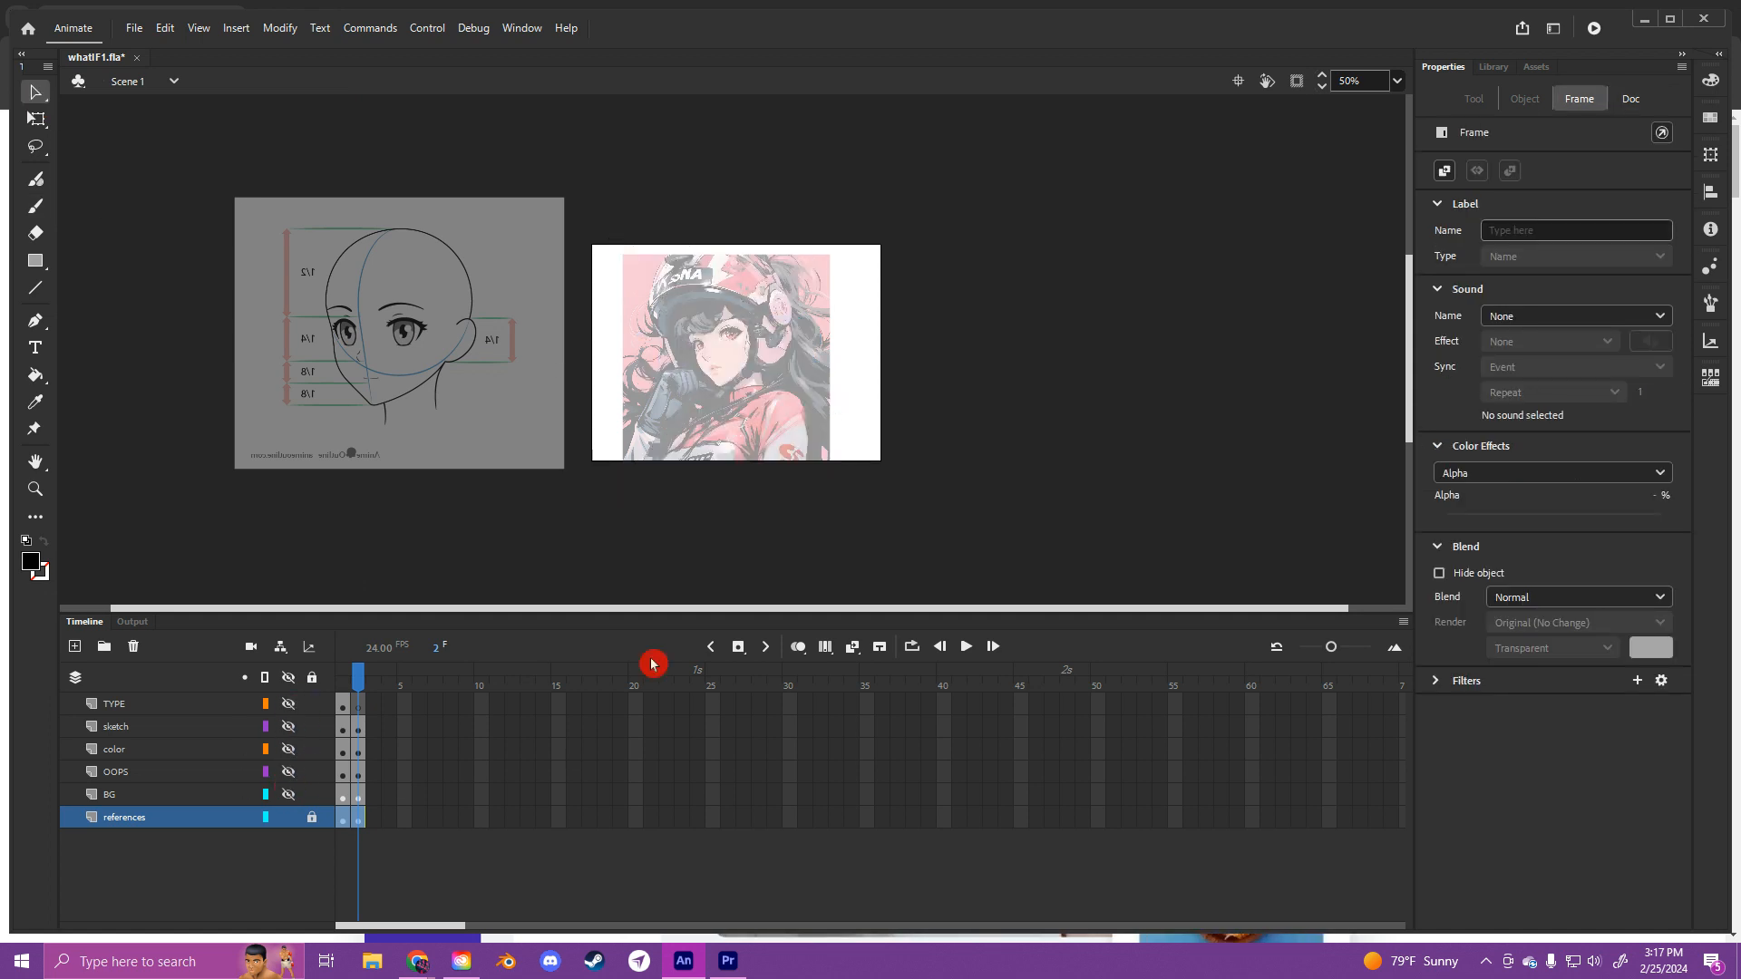
Step: Go to frame 1 and look over its pose sheet and character reference images
left_click_drag(358, 686, 343, 686)
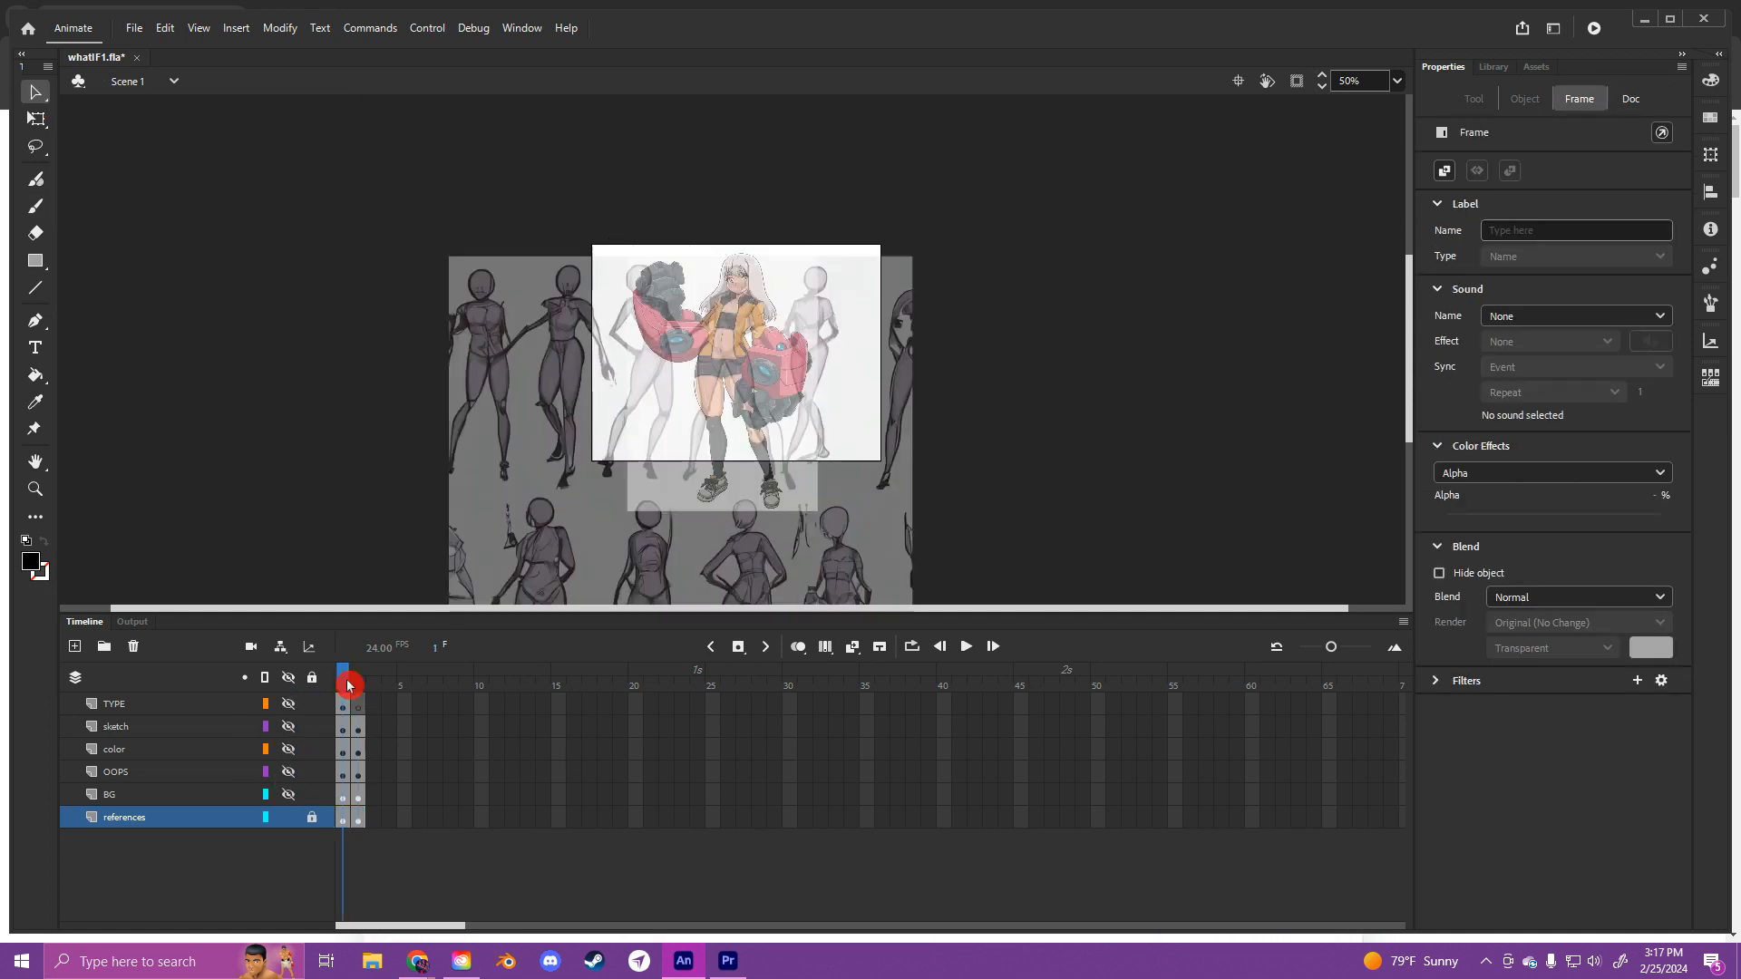
left_click(645, 478)
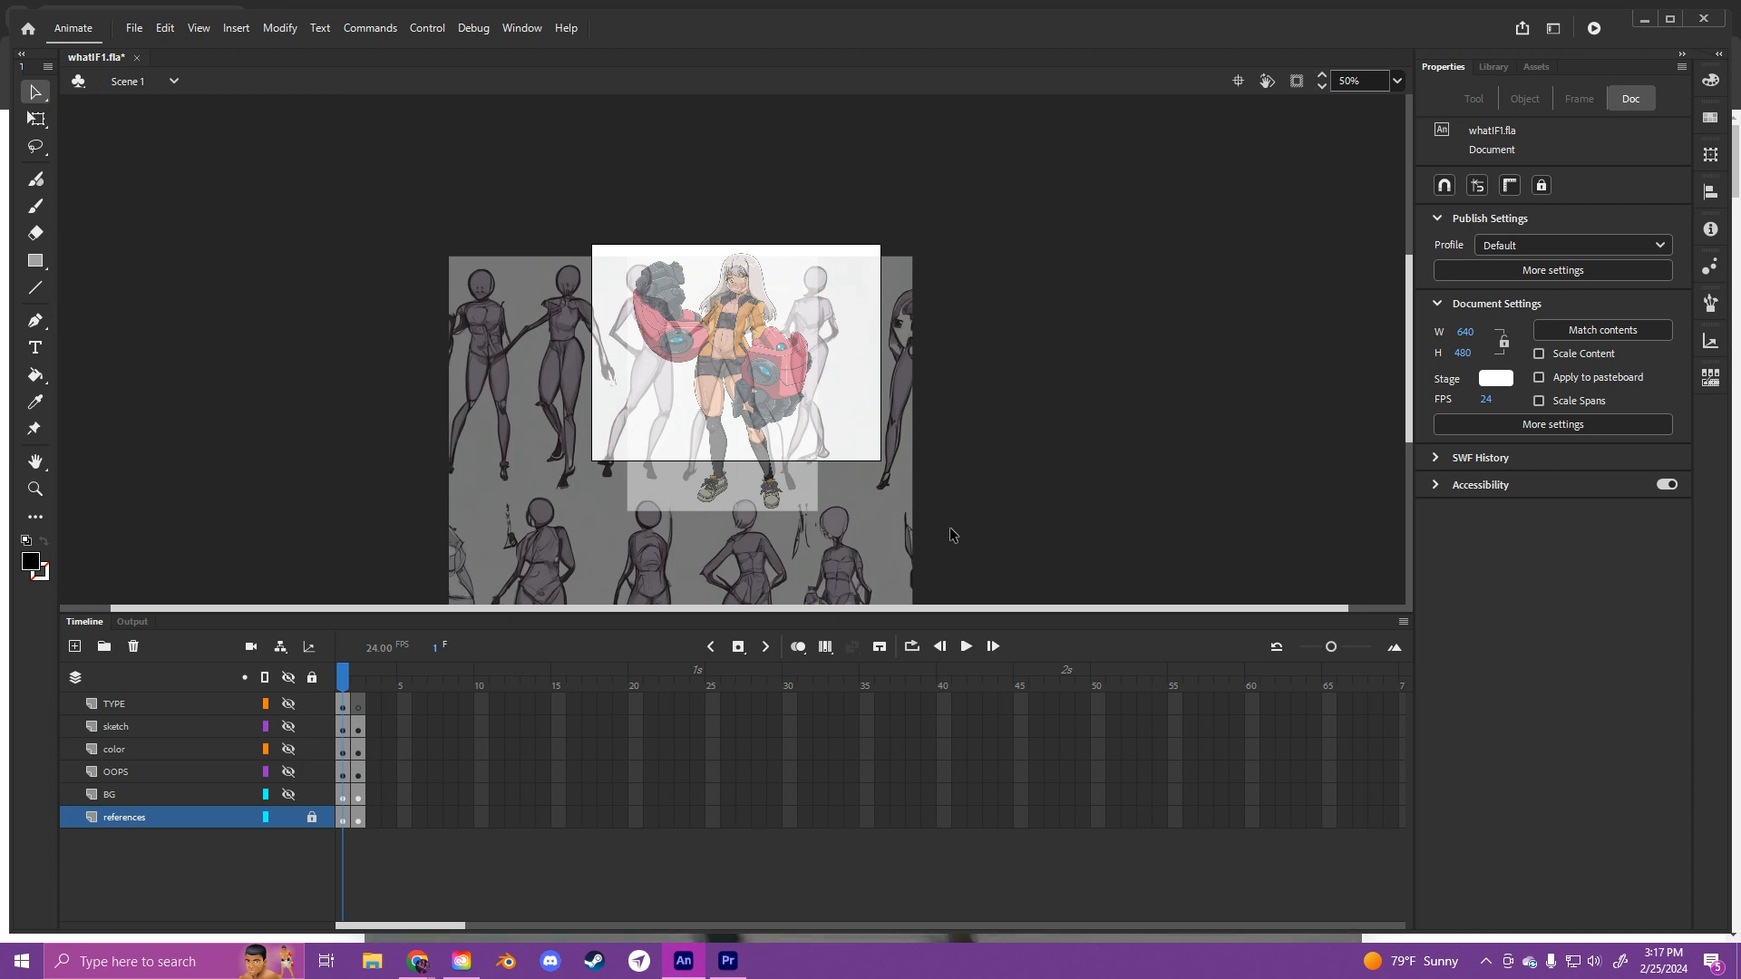
scroll(684, 393, "down", 3)
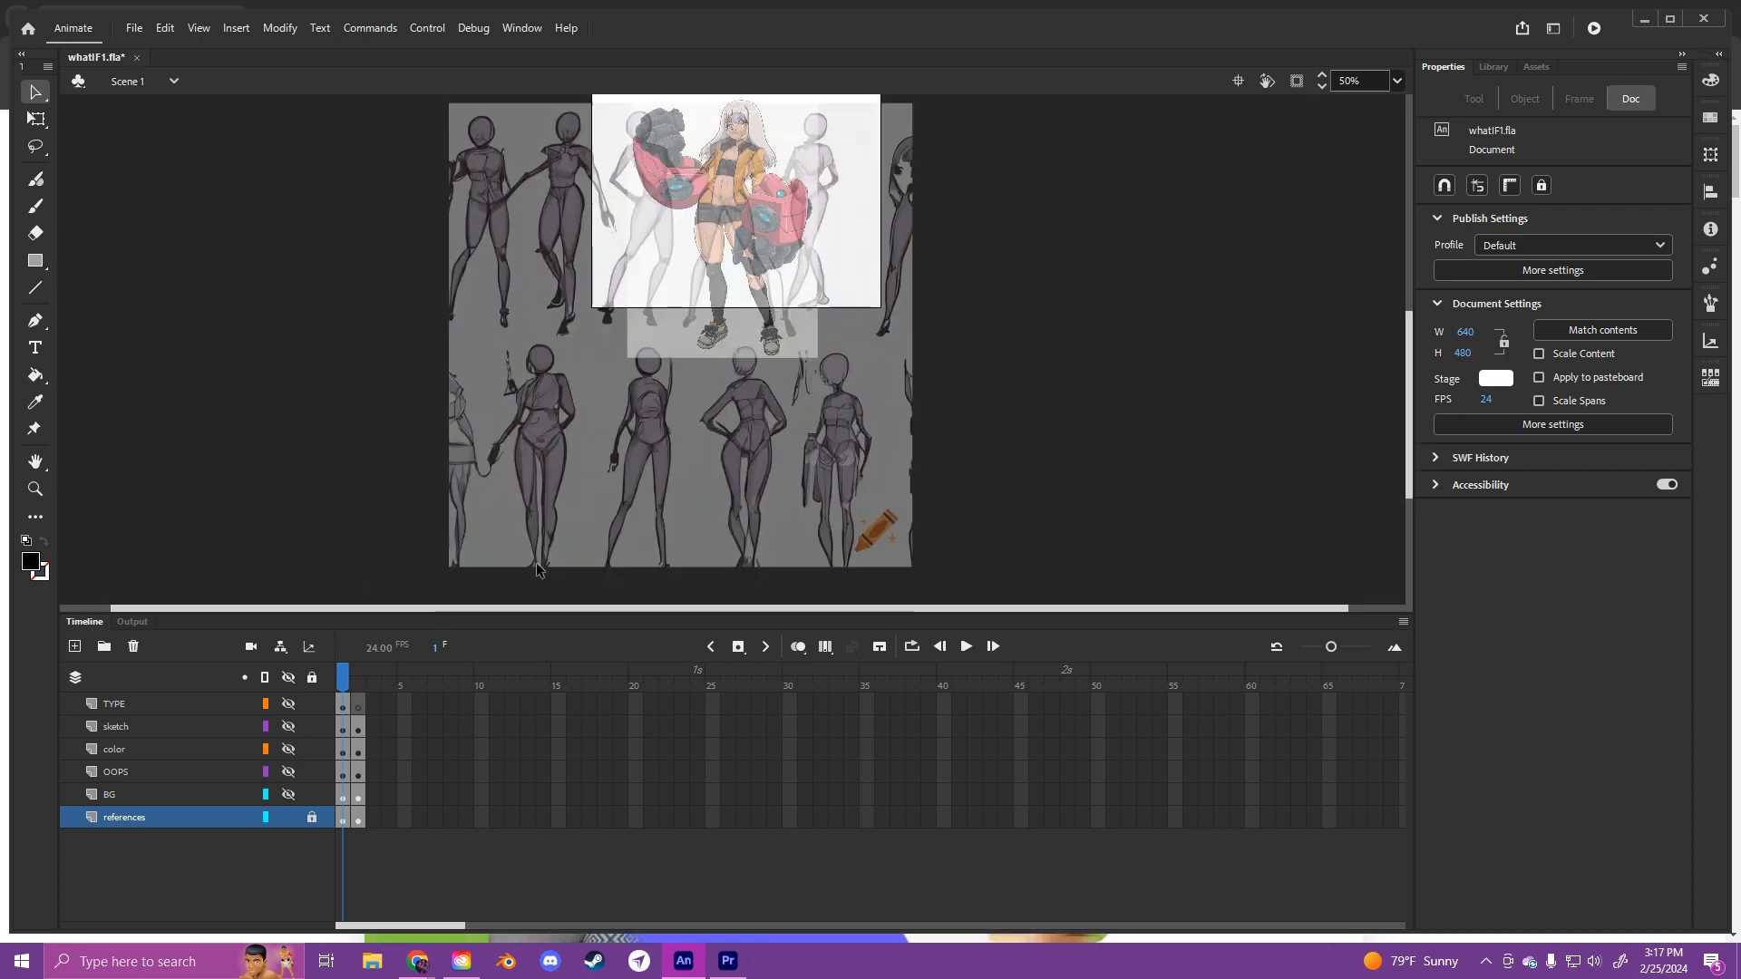
scroll(665, 426, "up", 3)
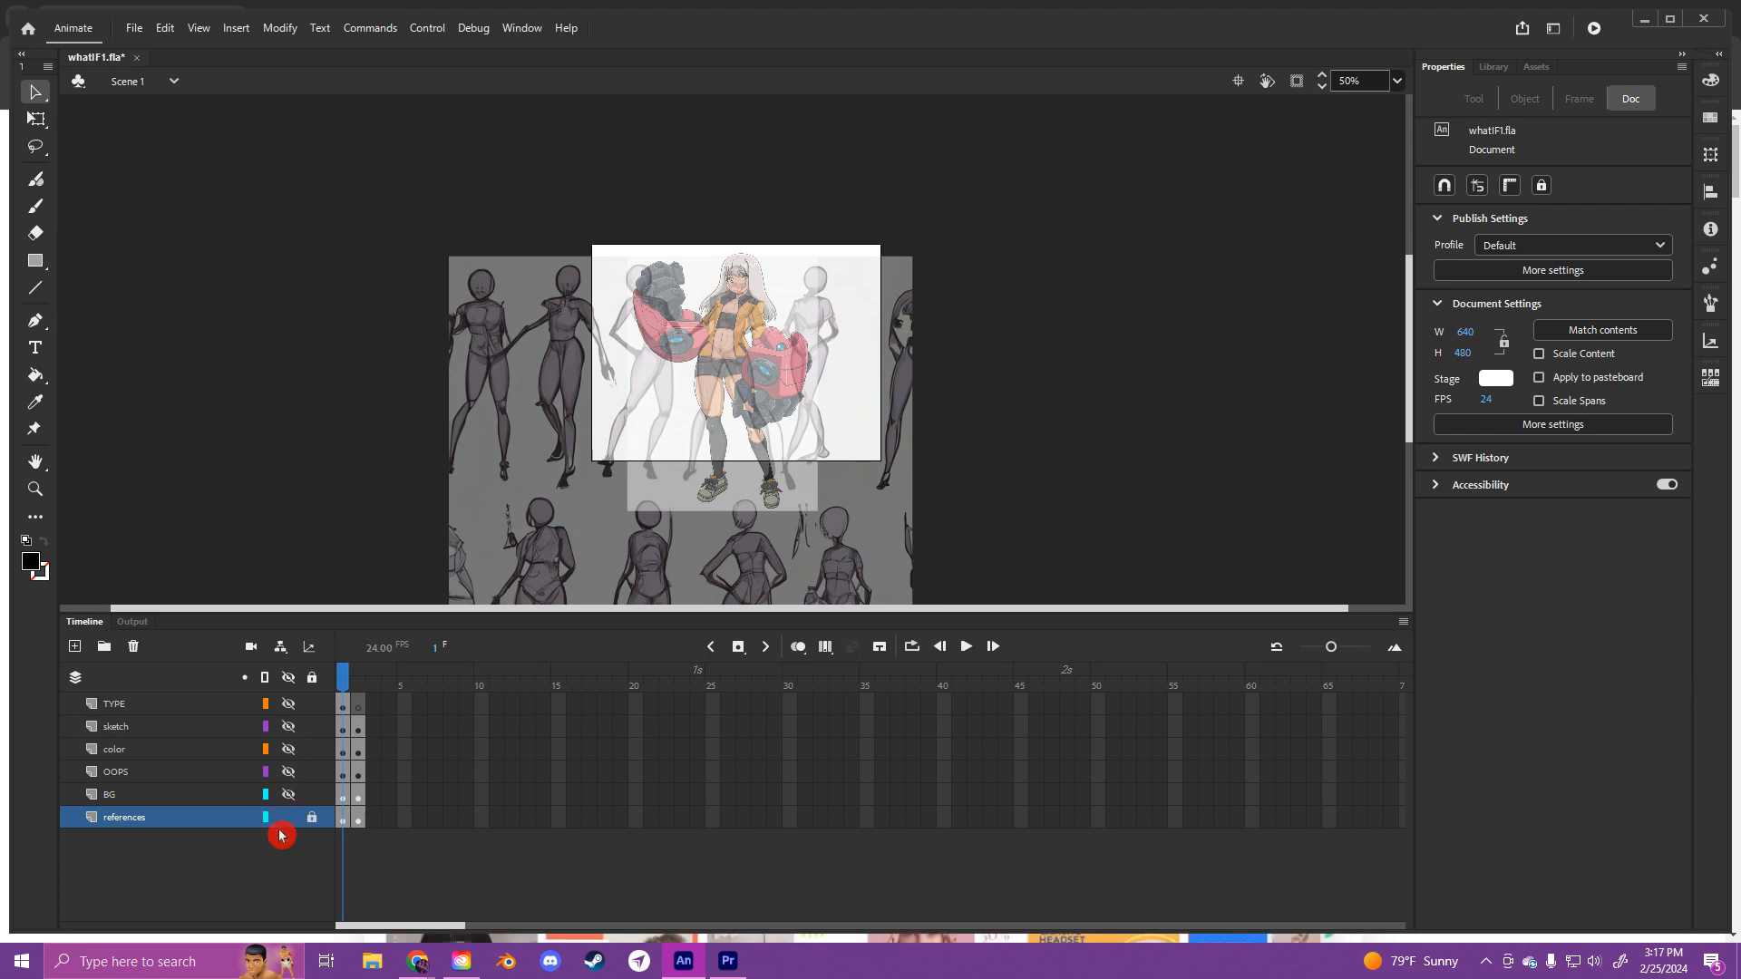
Step: Show the TYPE, sketch, color, OOPS and BG layers again, and keep the references layer hidden after briefly redisplaying it
left_click_drag(292, 807, 295, 714)
left_click(292, 712)
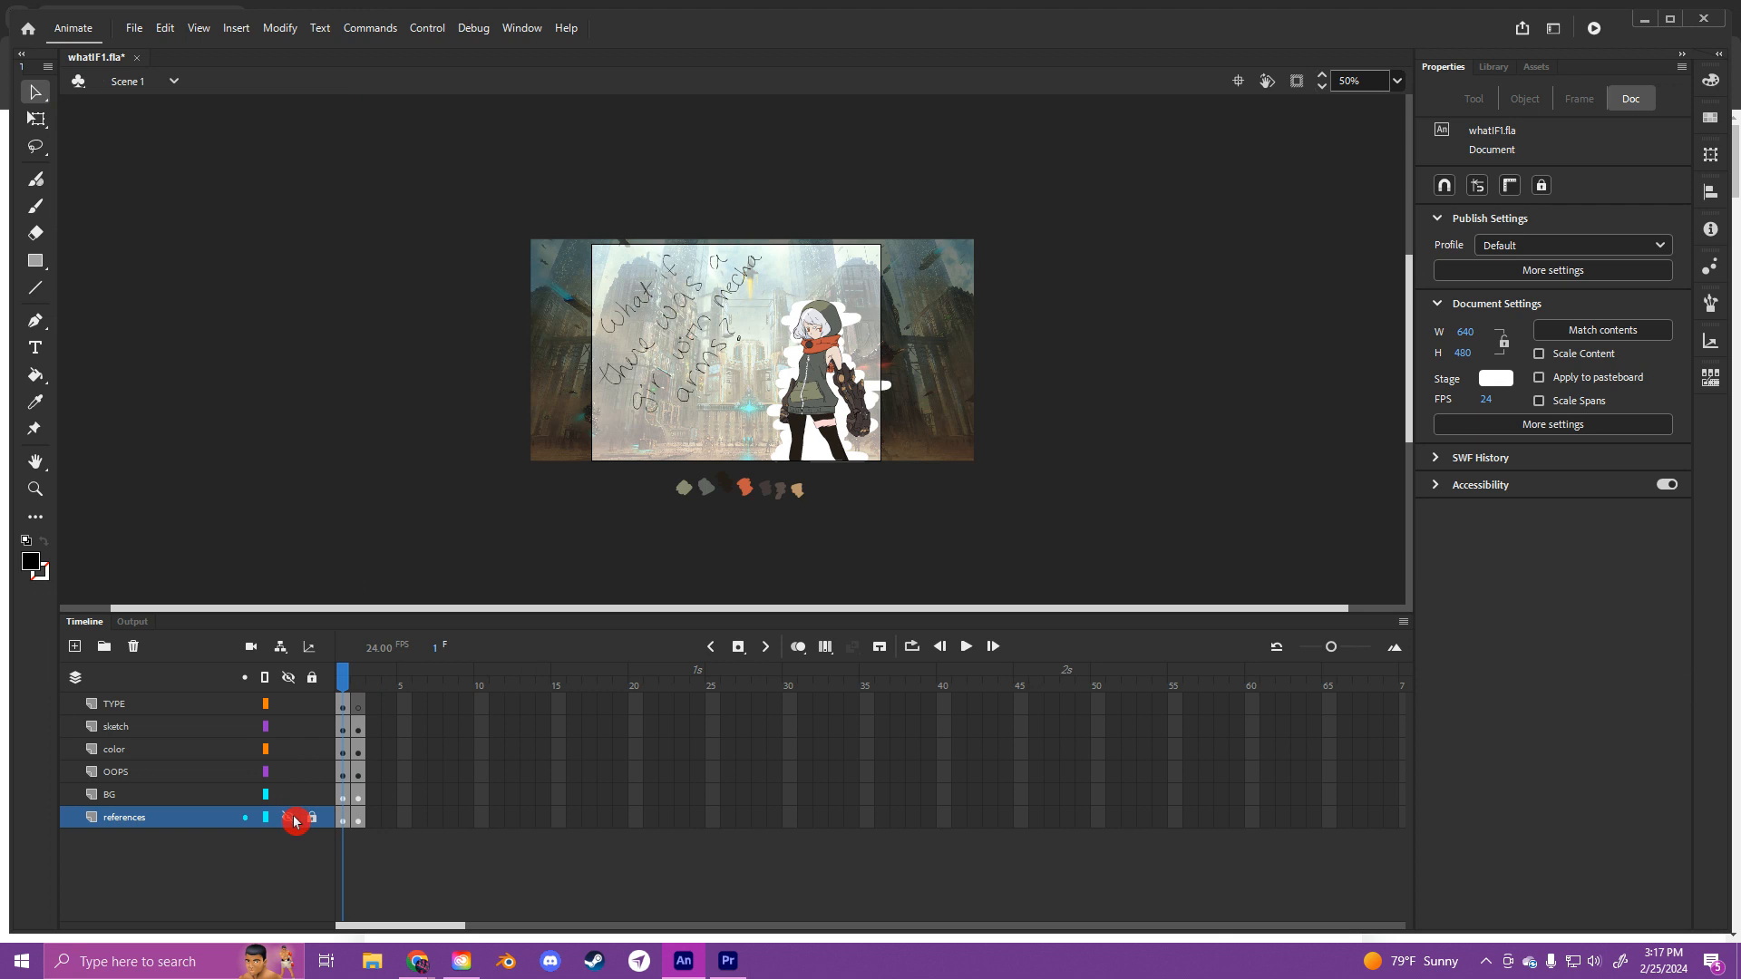
left_click(161, 820)
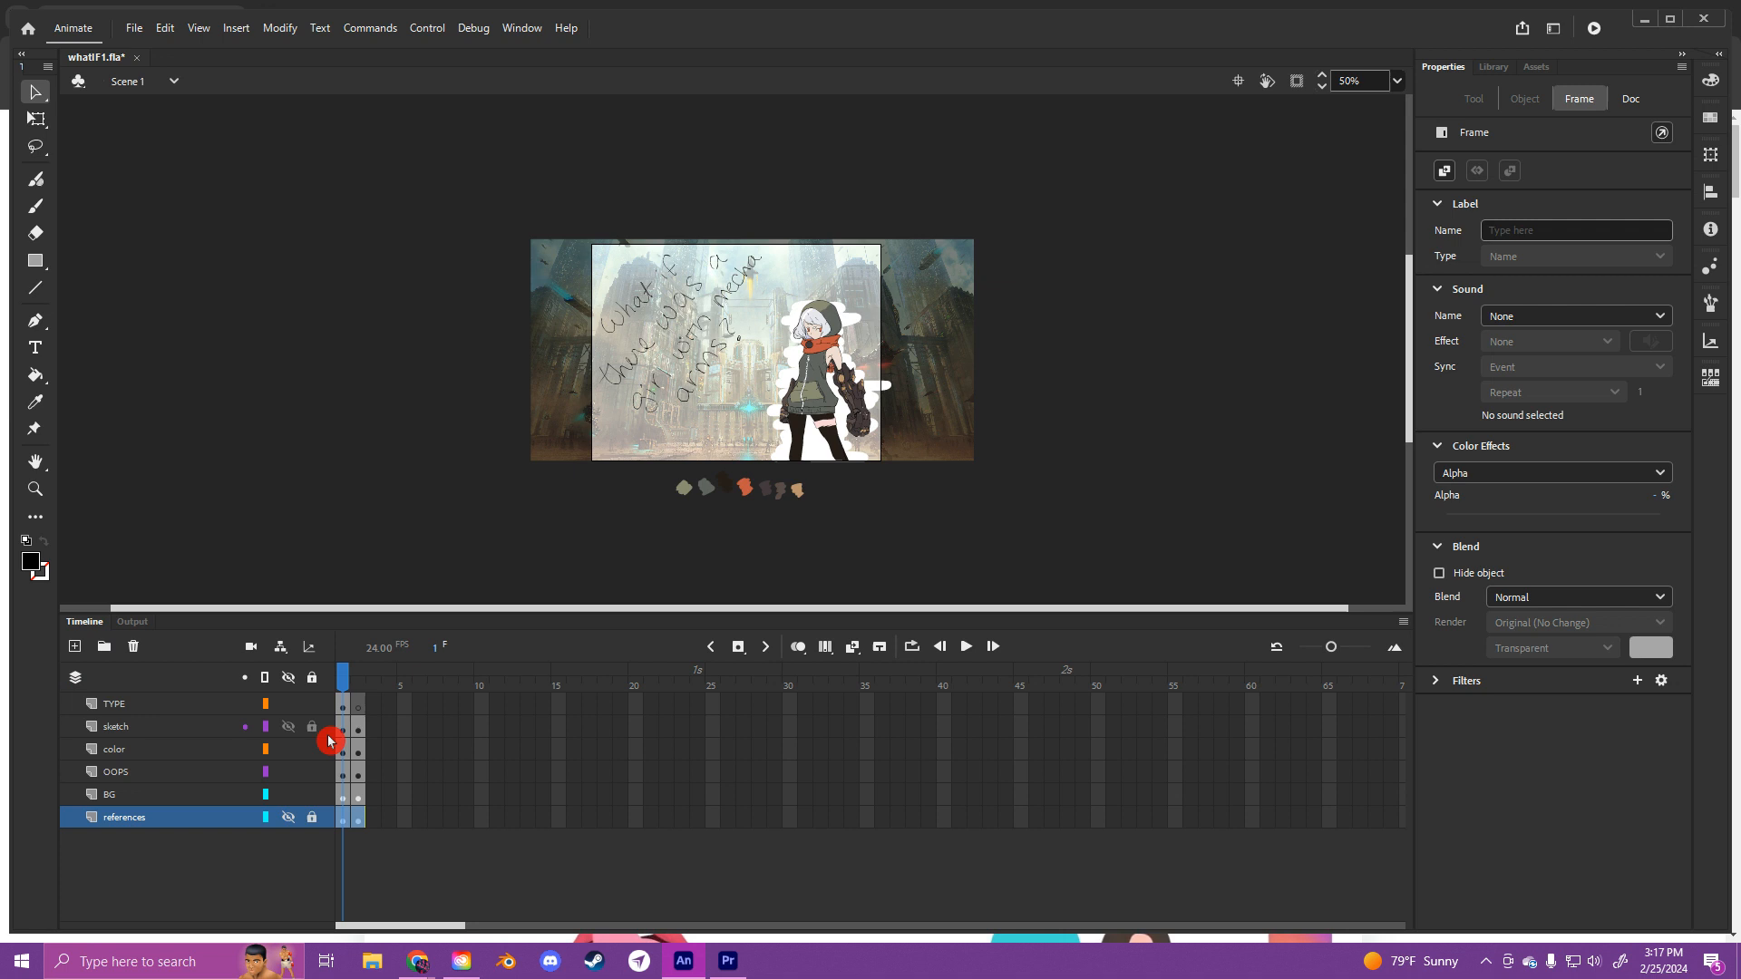
left_click(288, 820)
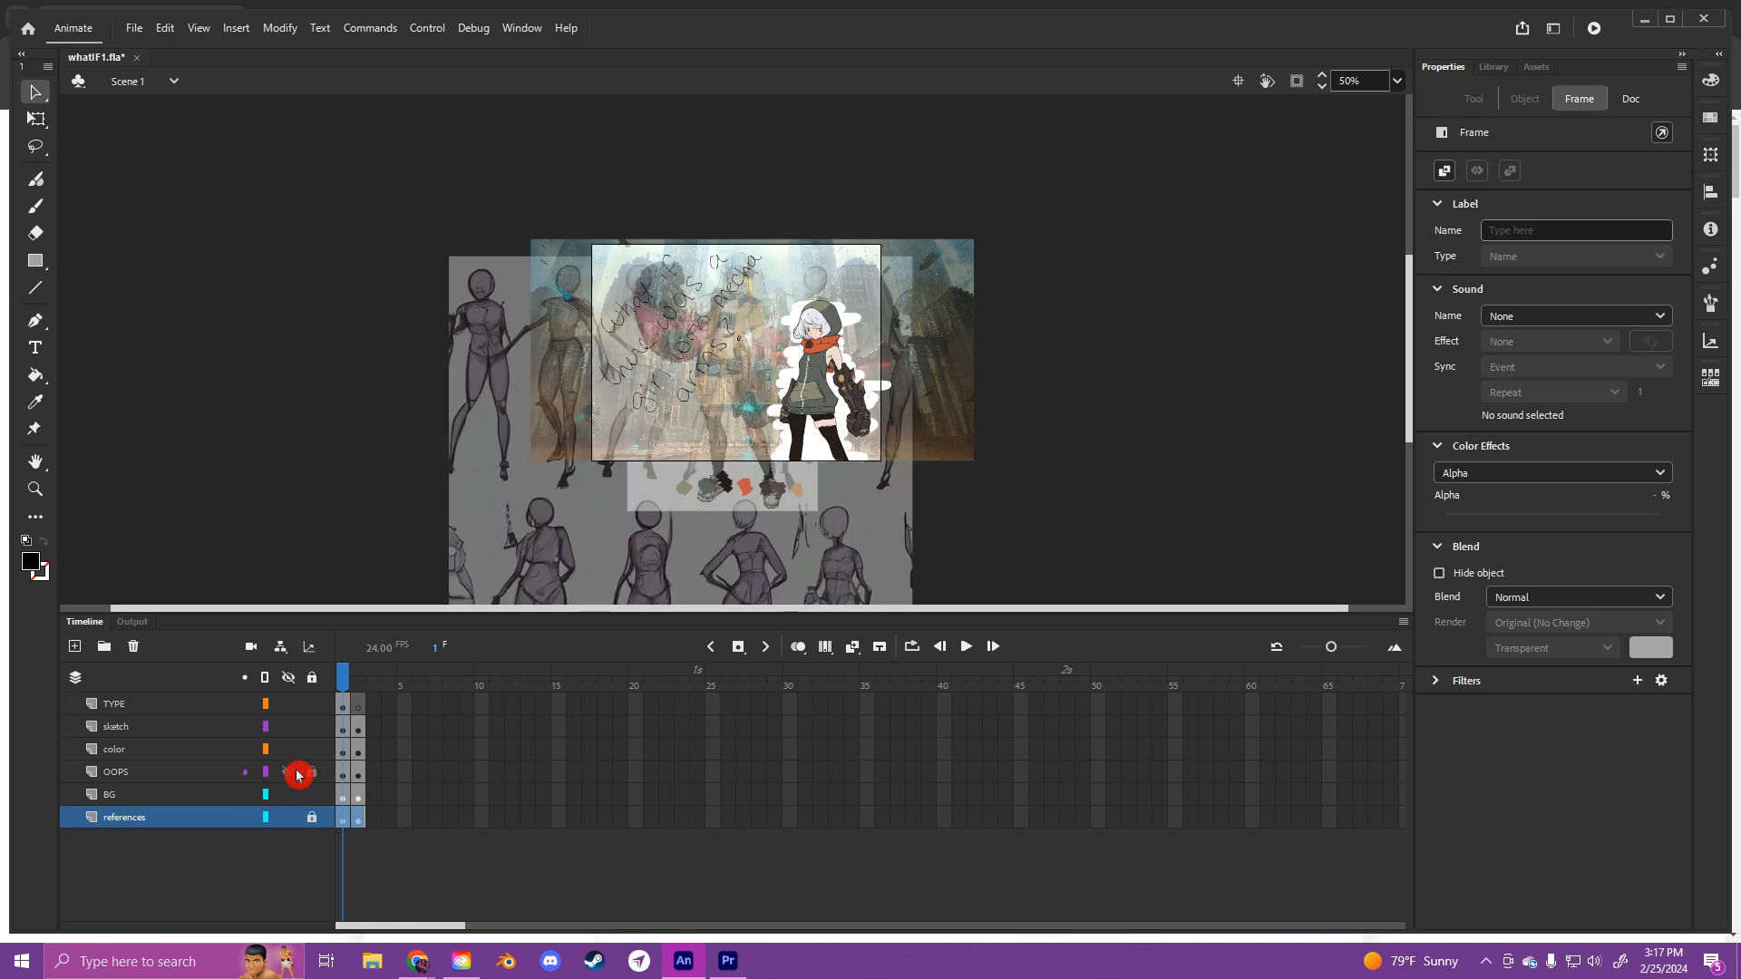
left_click(288, 818)
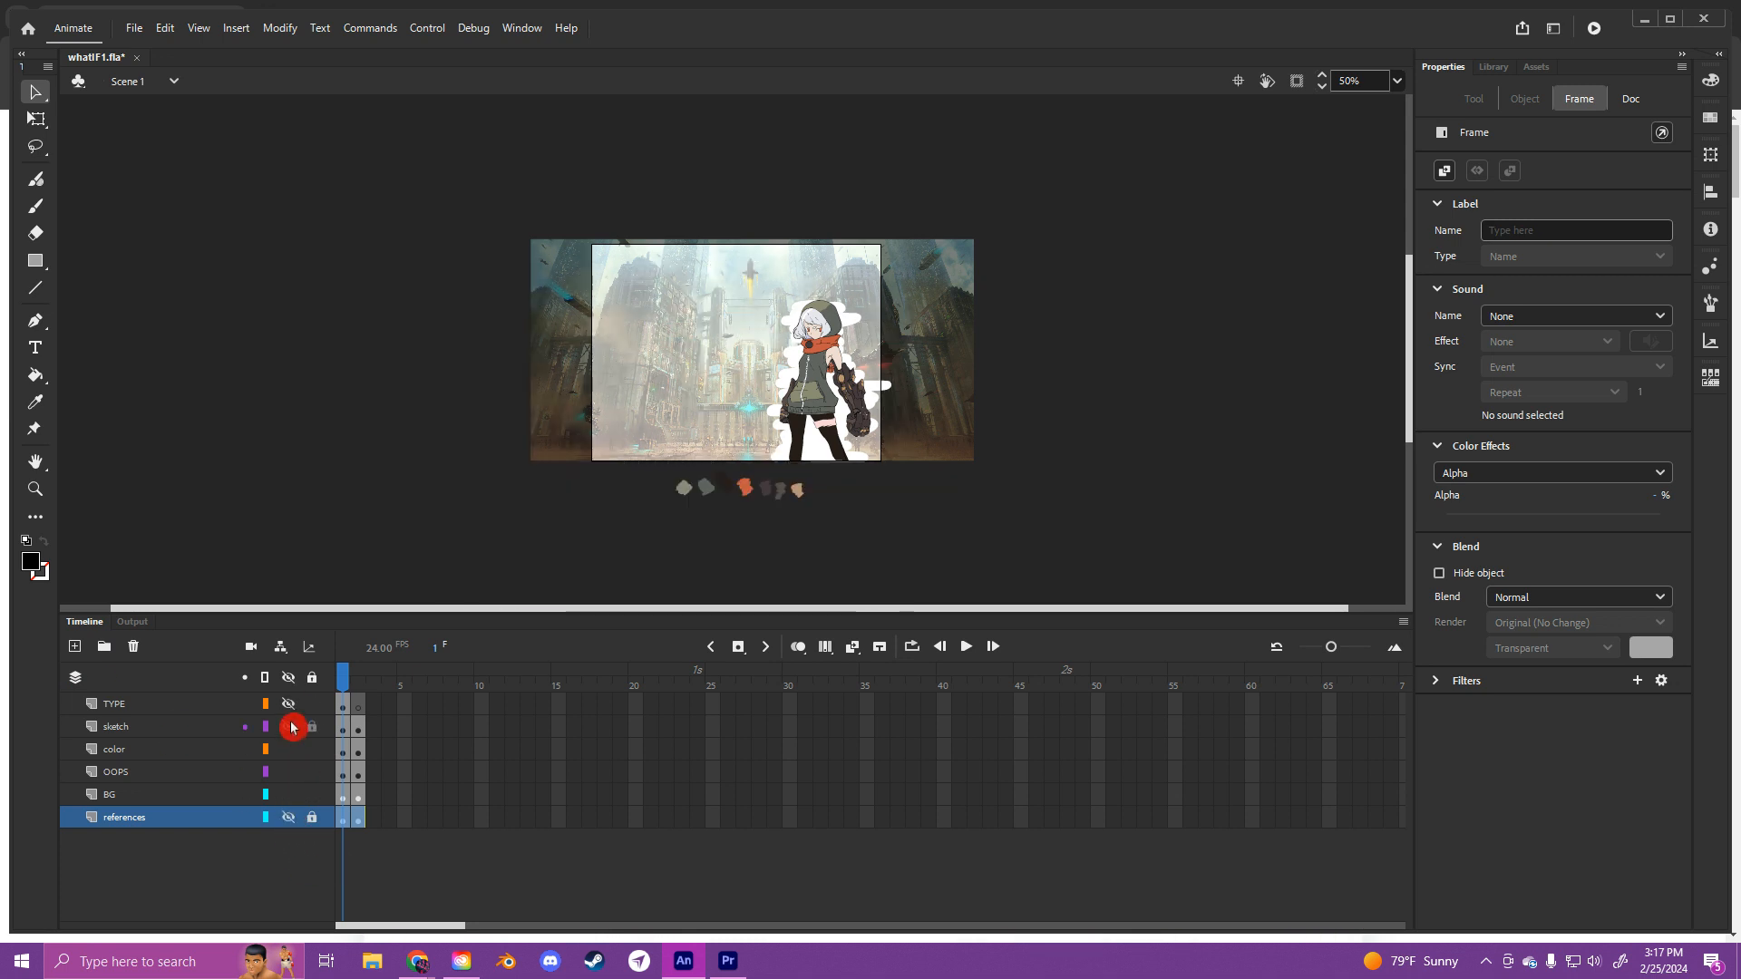
Step: Hide the BG and OOPS layers and flip back and forth between frames 1 and 2 to compare the two drawings
left_click(288, 796)
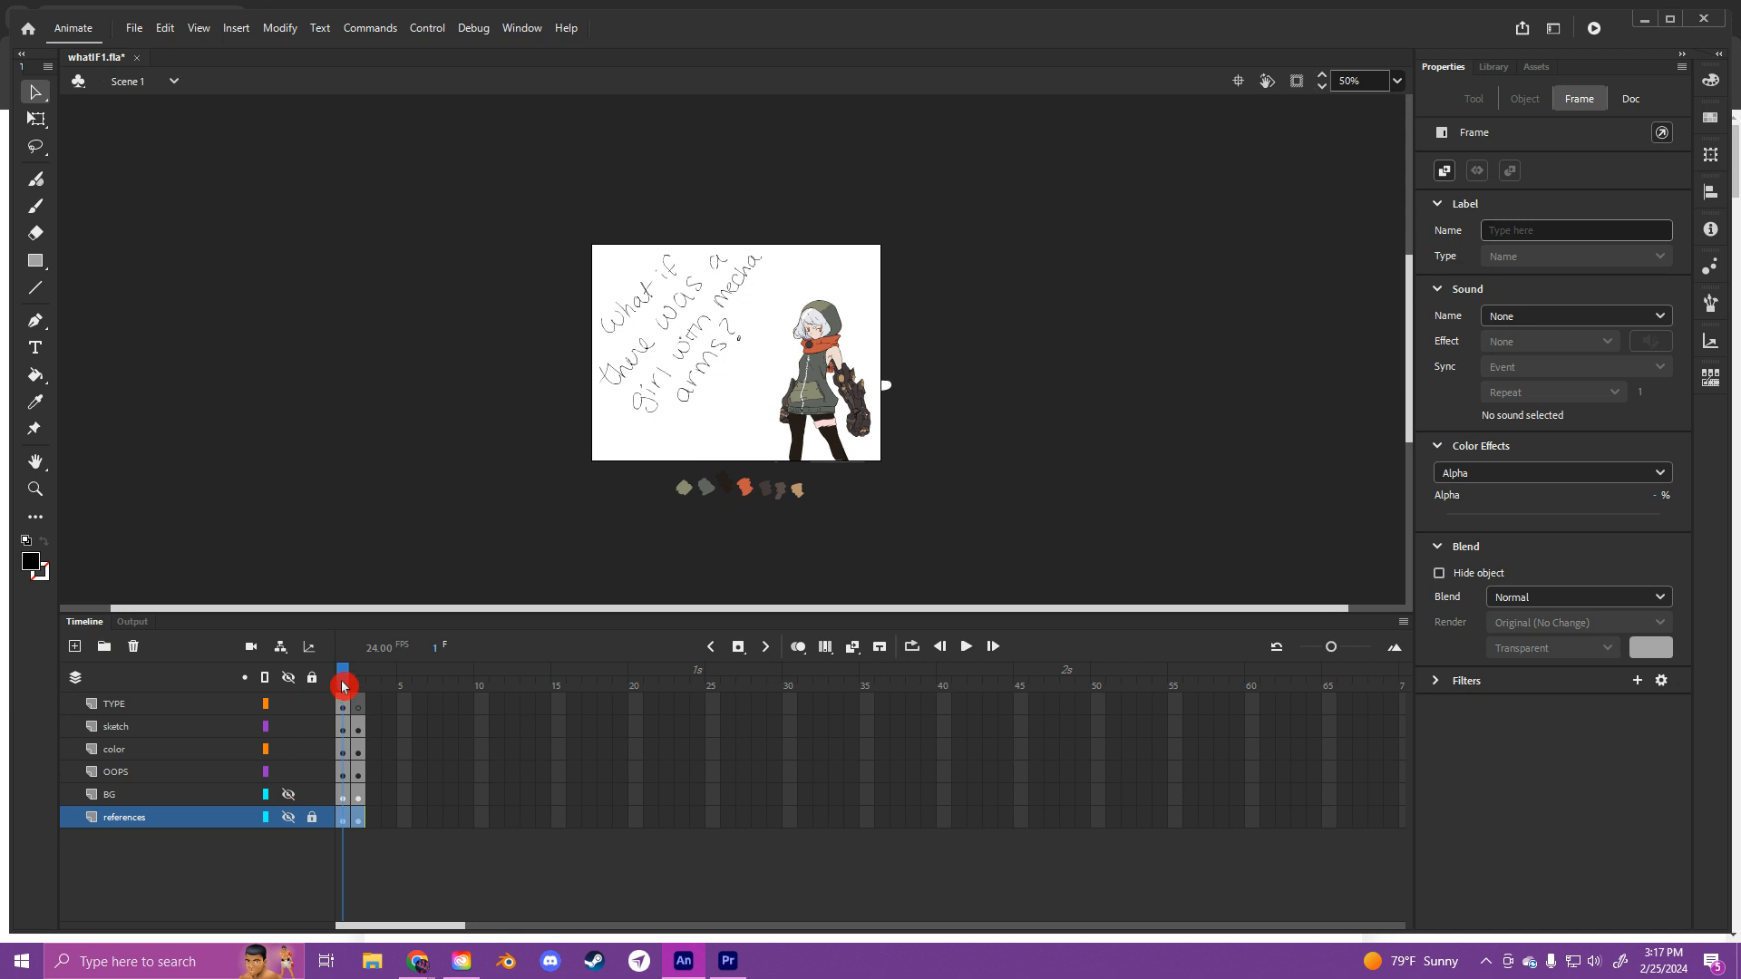
left_click(288, 772)
left_click(359, 687)
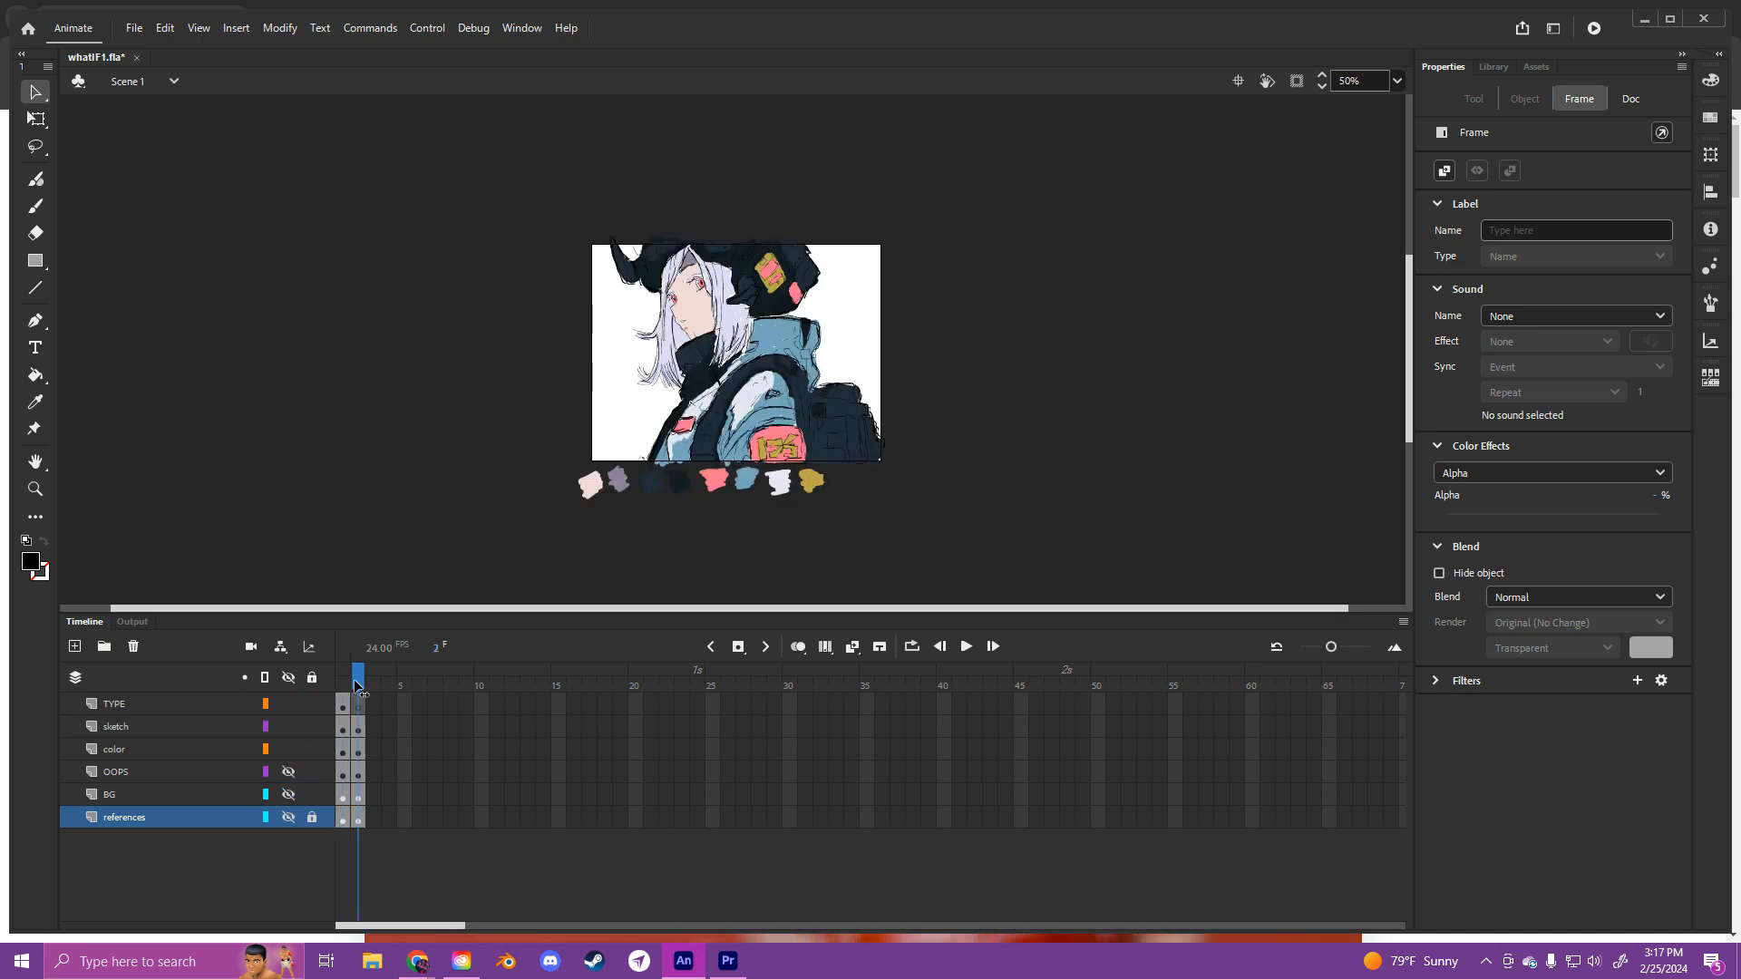
key("comma")
key("period")
key("comma")
key("period")
key("comma")
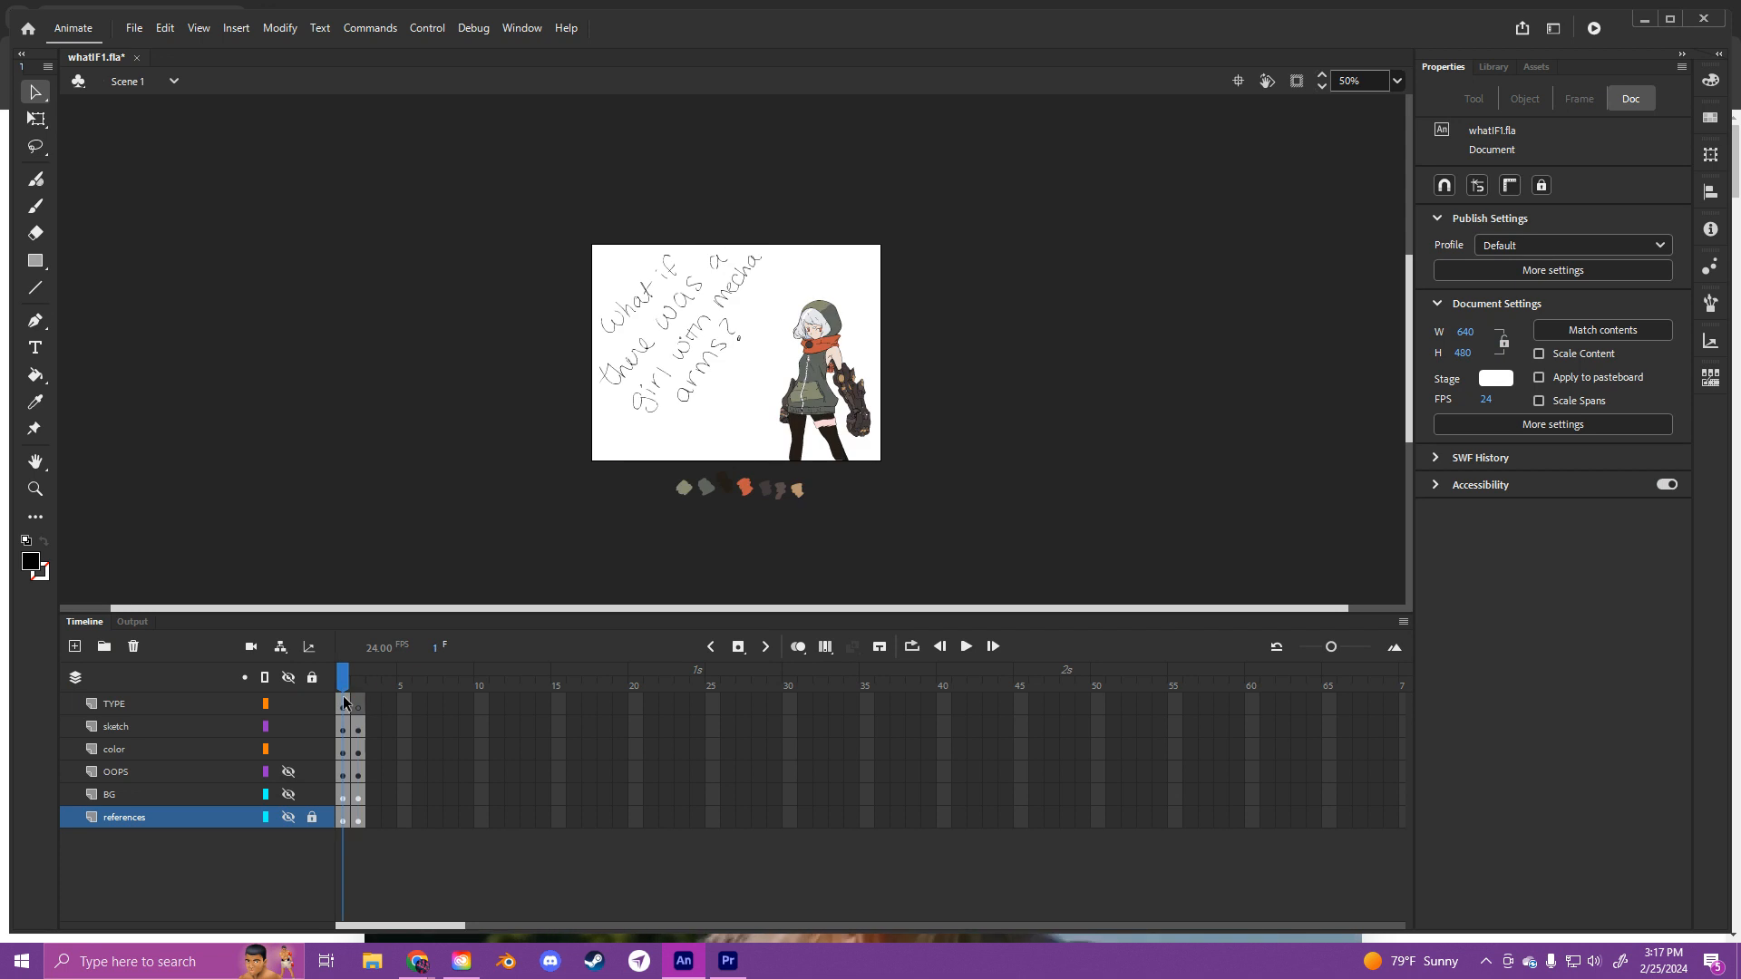
key("period")
Step: Select frame 1 across all layers from references up to TYPE
left_click(348, 709)
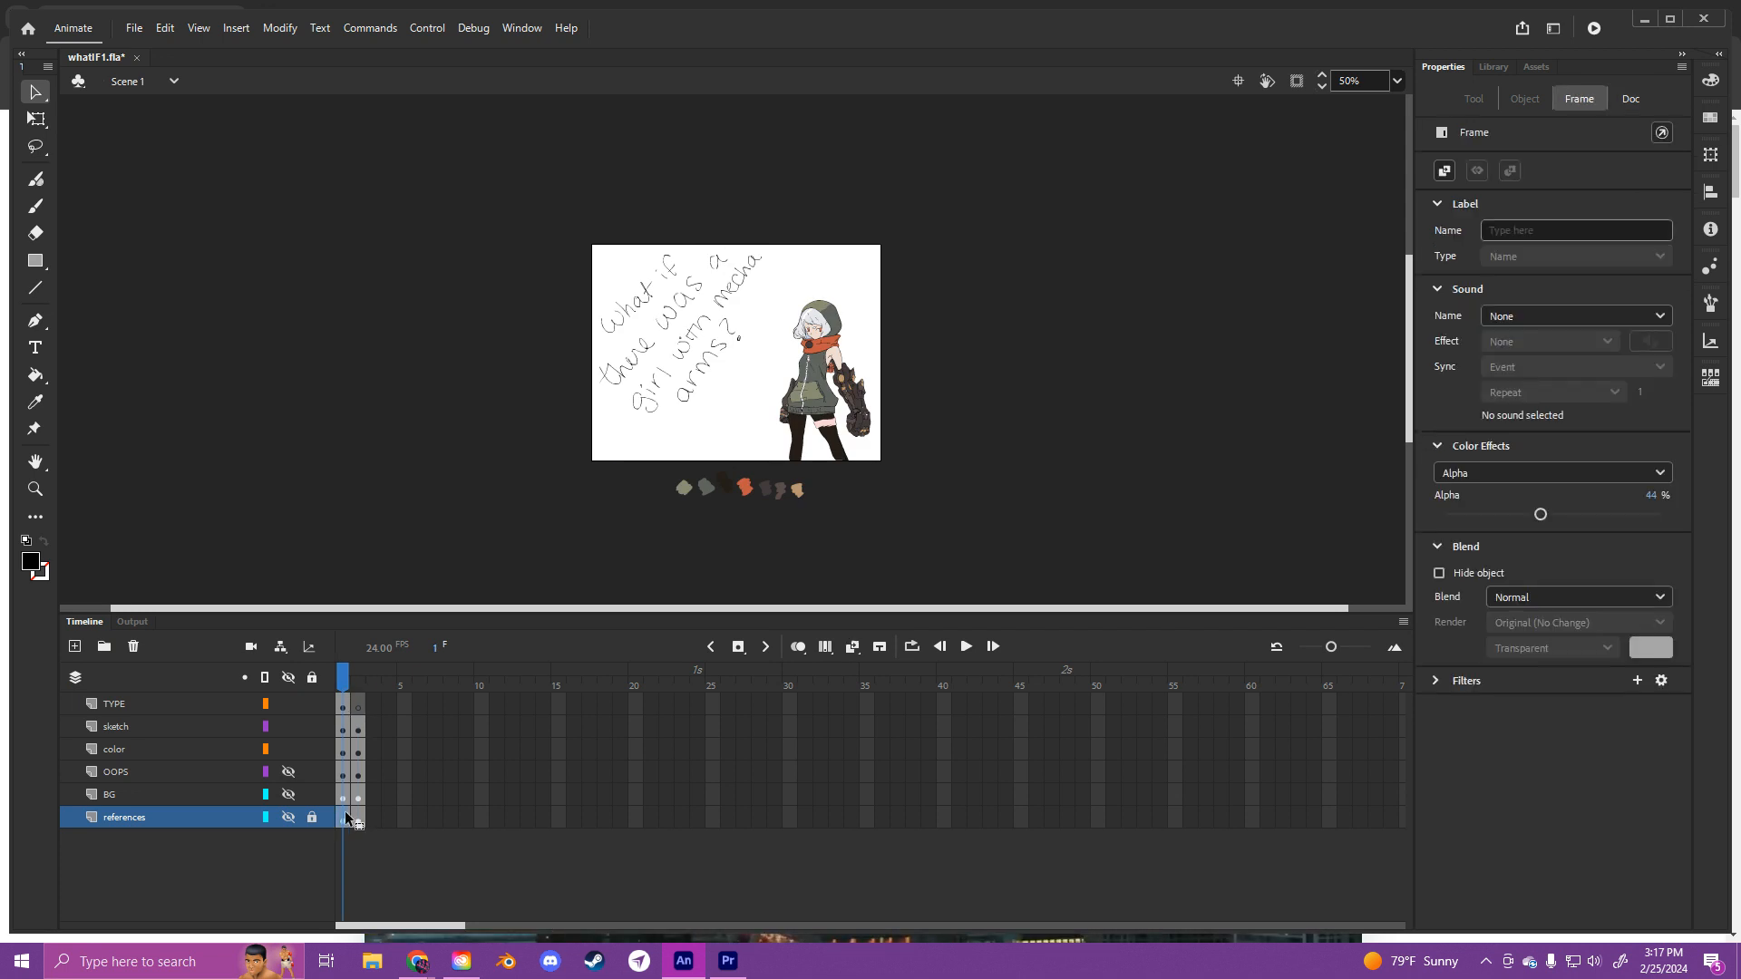
left_click(347, 708, "shift")
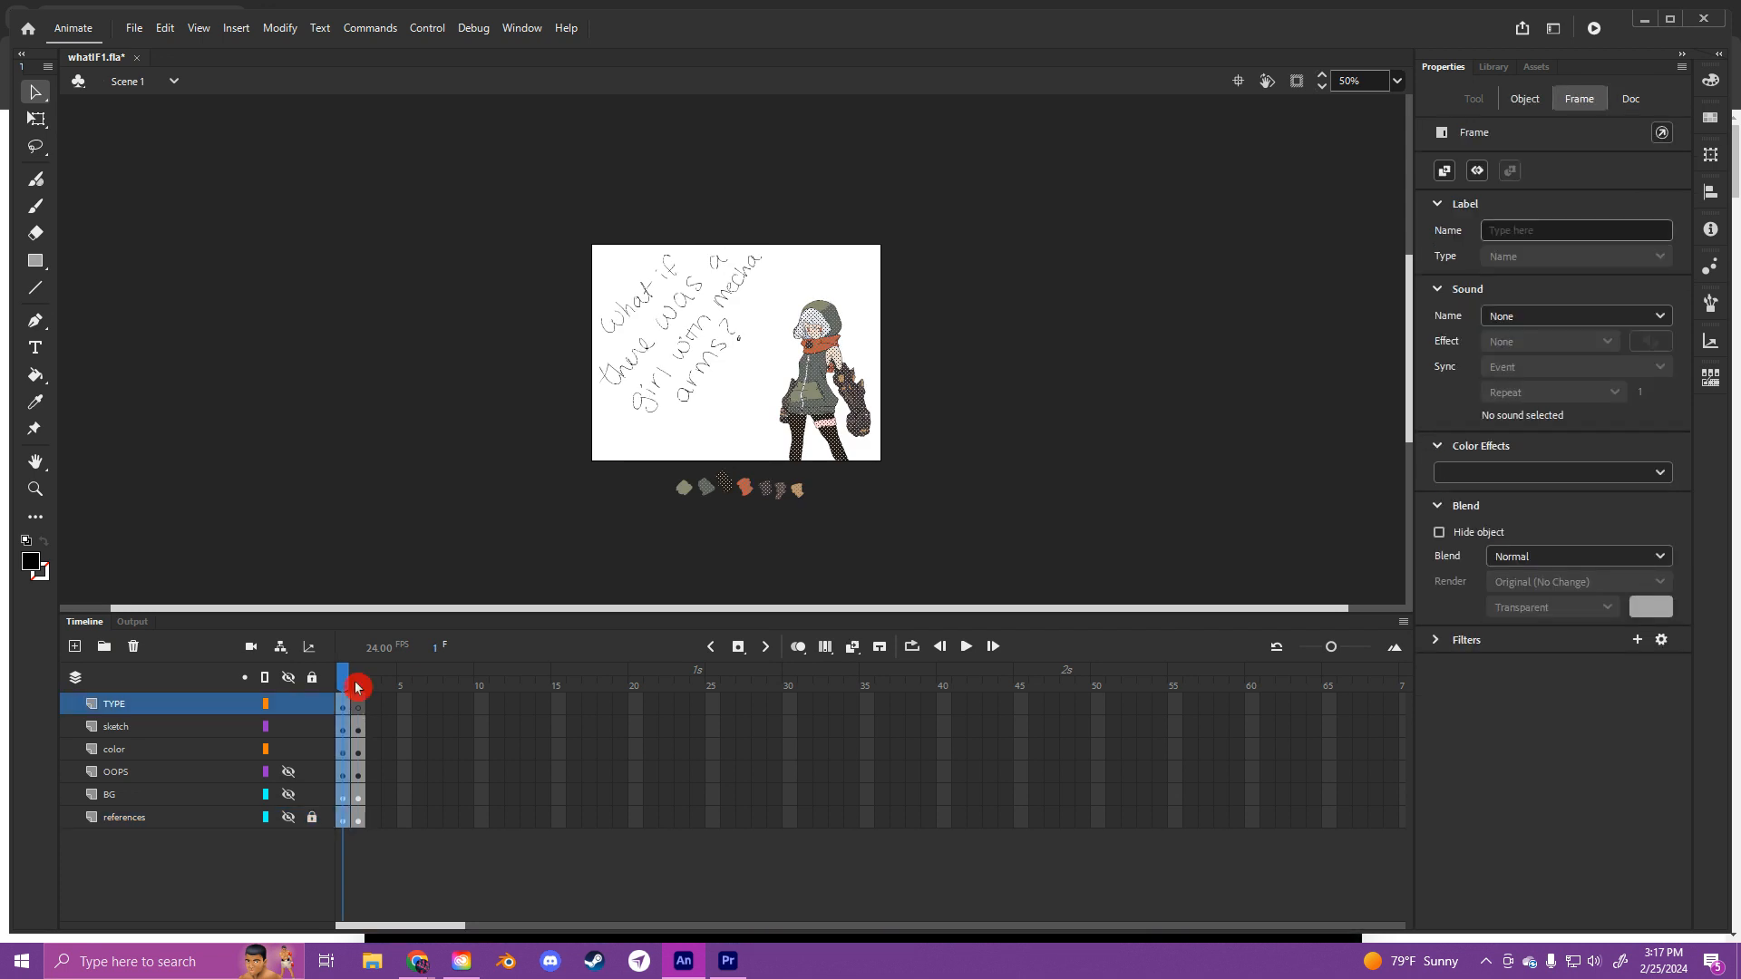
Step: Insert one extra frame after frame 1 on all layers from TYPE to references
left_click_drag(356, 687, 344, 758)
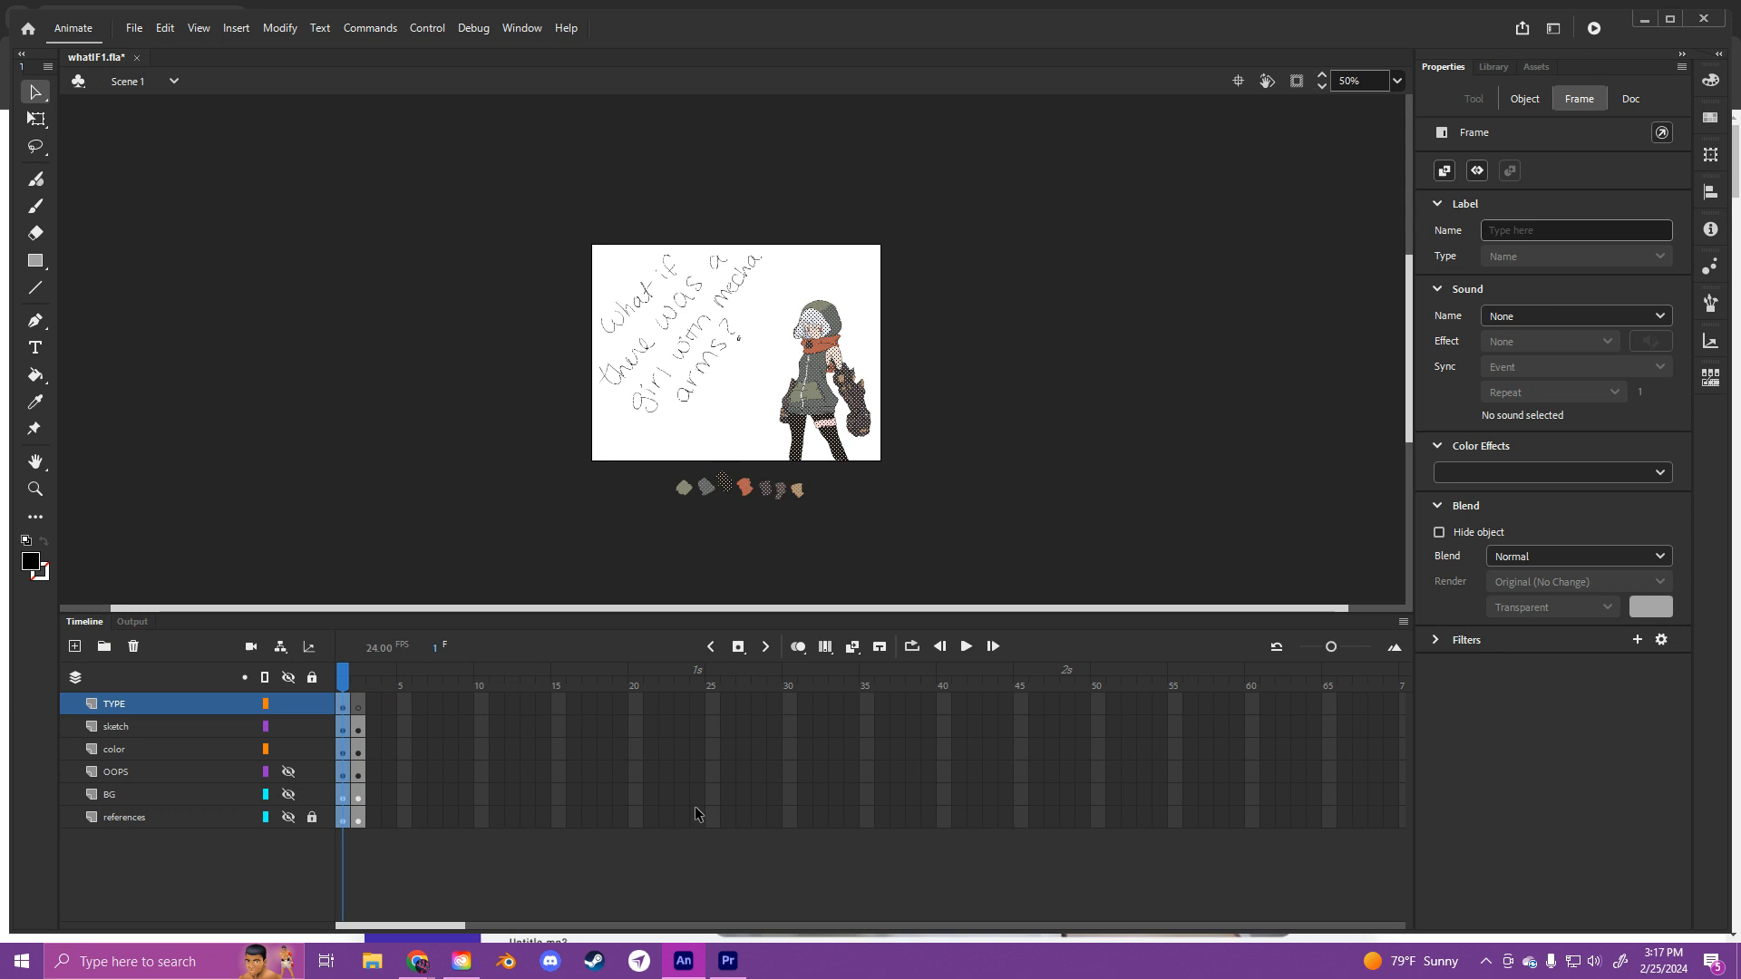
right_click(343, 714)
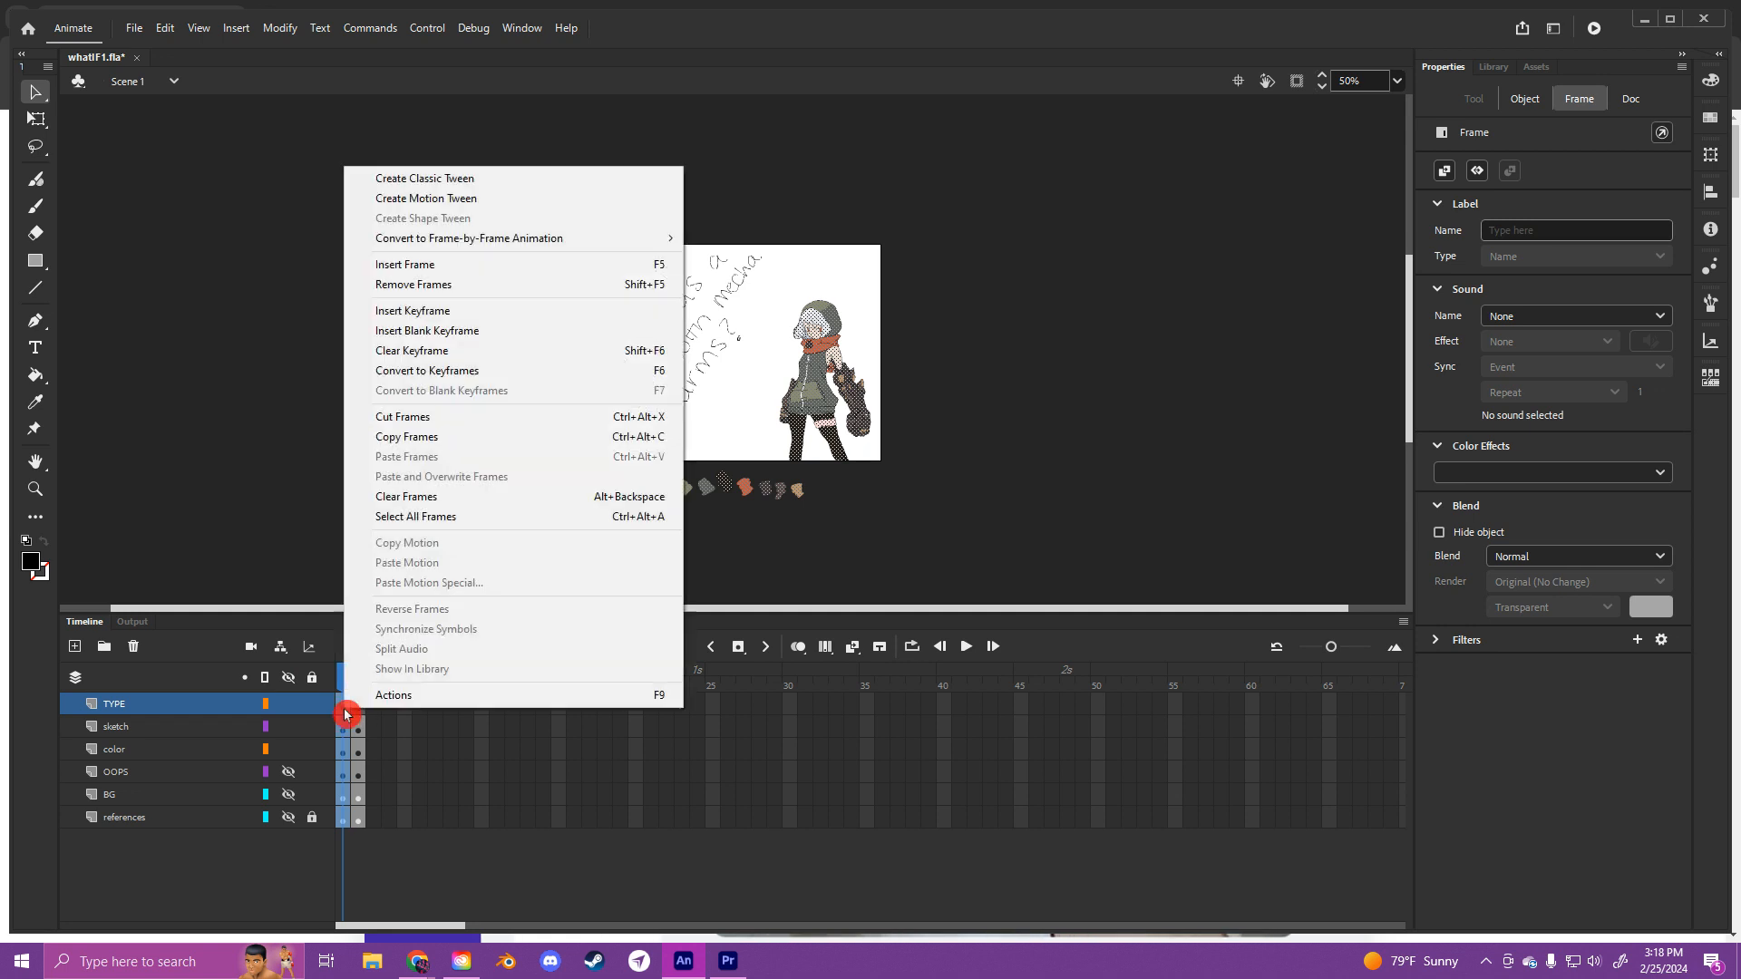
left_click(573, 264)
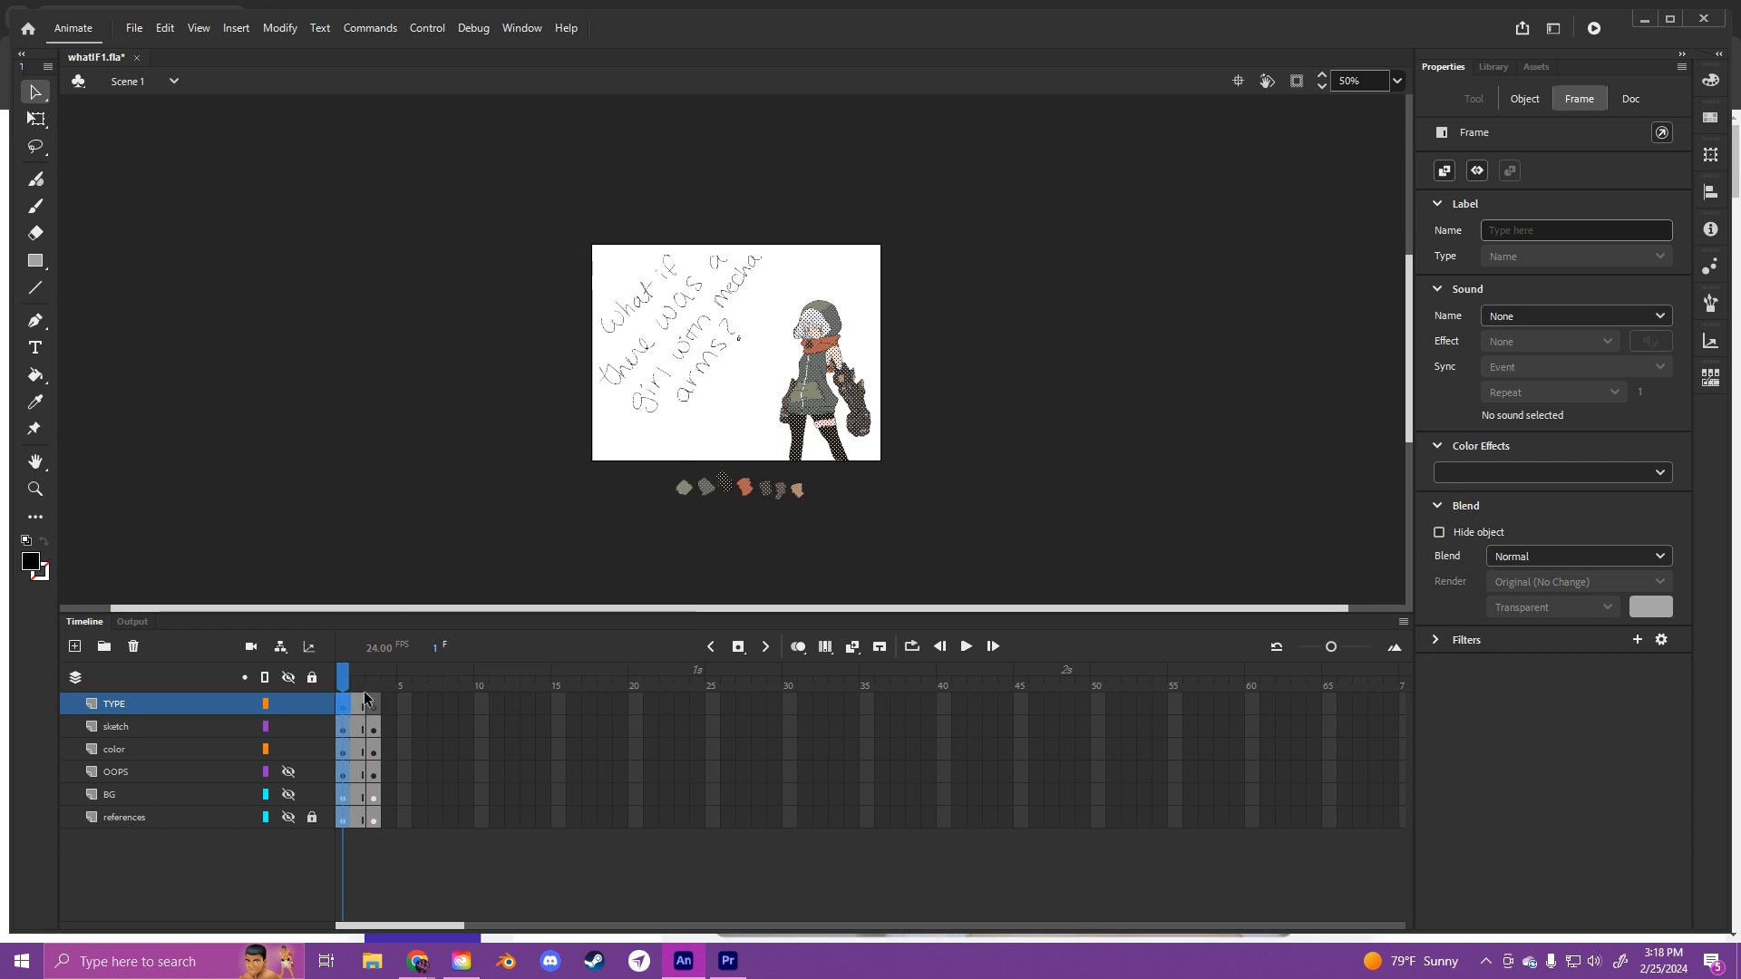
Step: Select frame 2 across all layers and insert three more frames to lengthen the first drawing's hold
left_click(361, 707)
left_click_drag(359, 827, 368, 711)
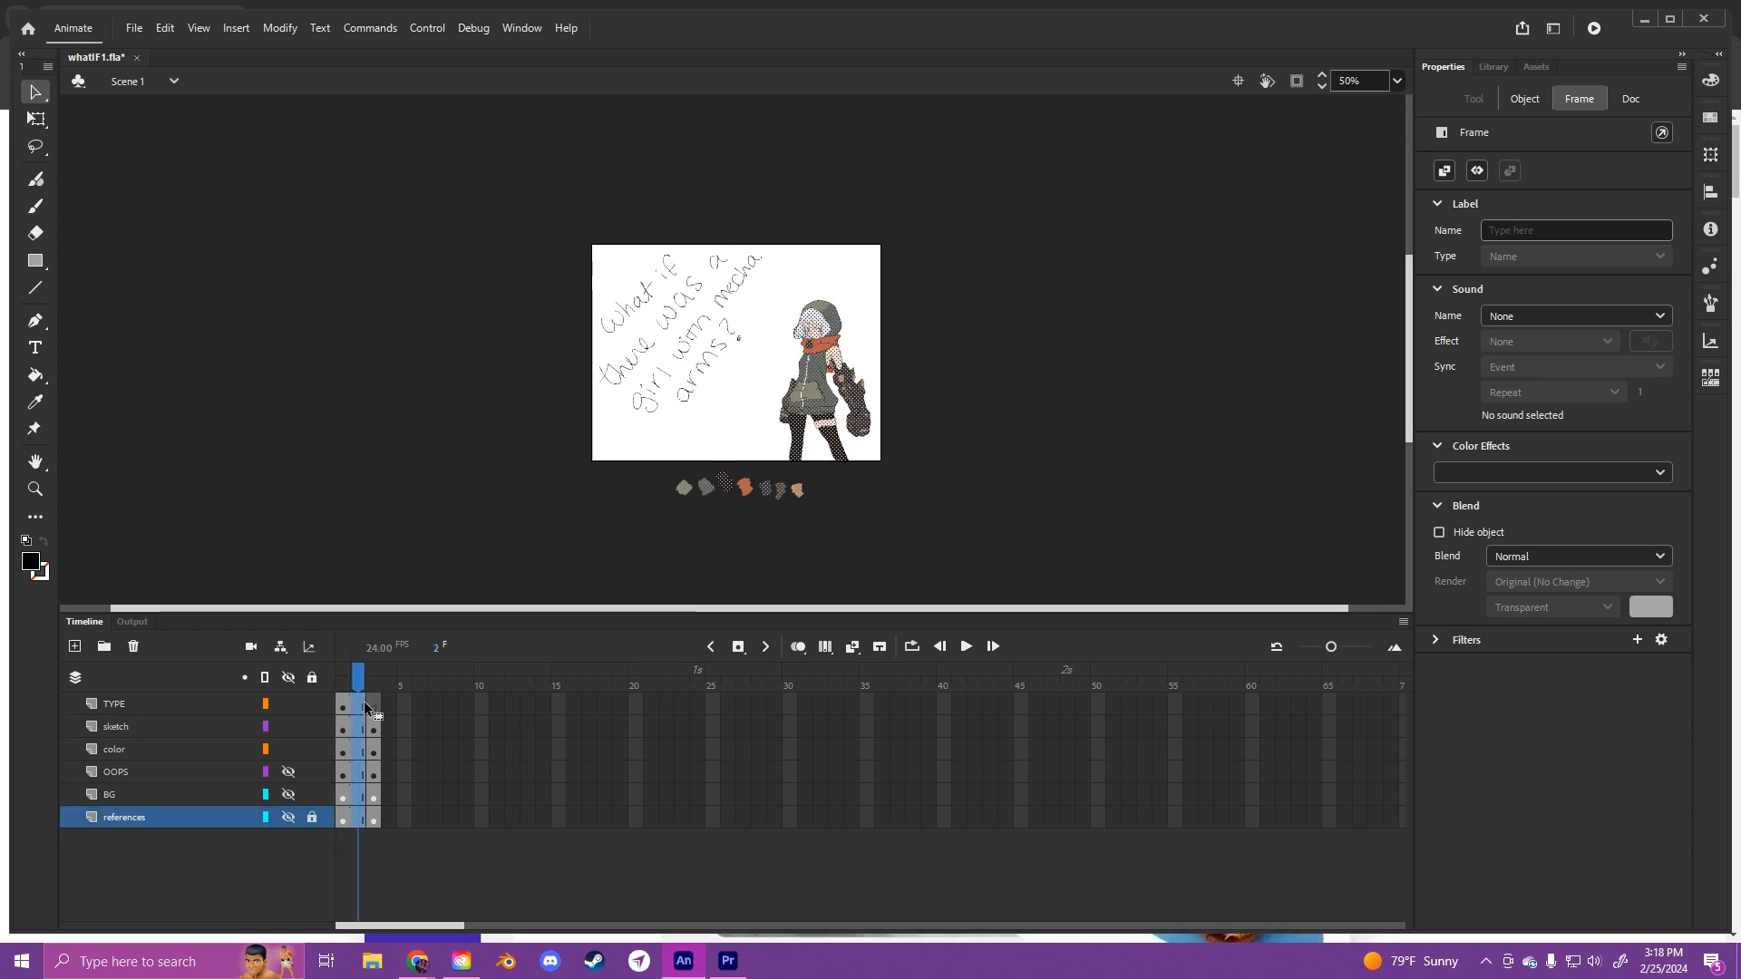
right_click(366, 712)
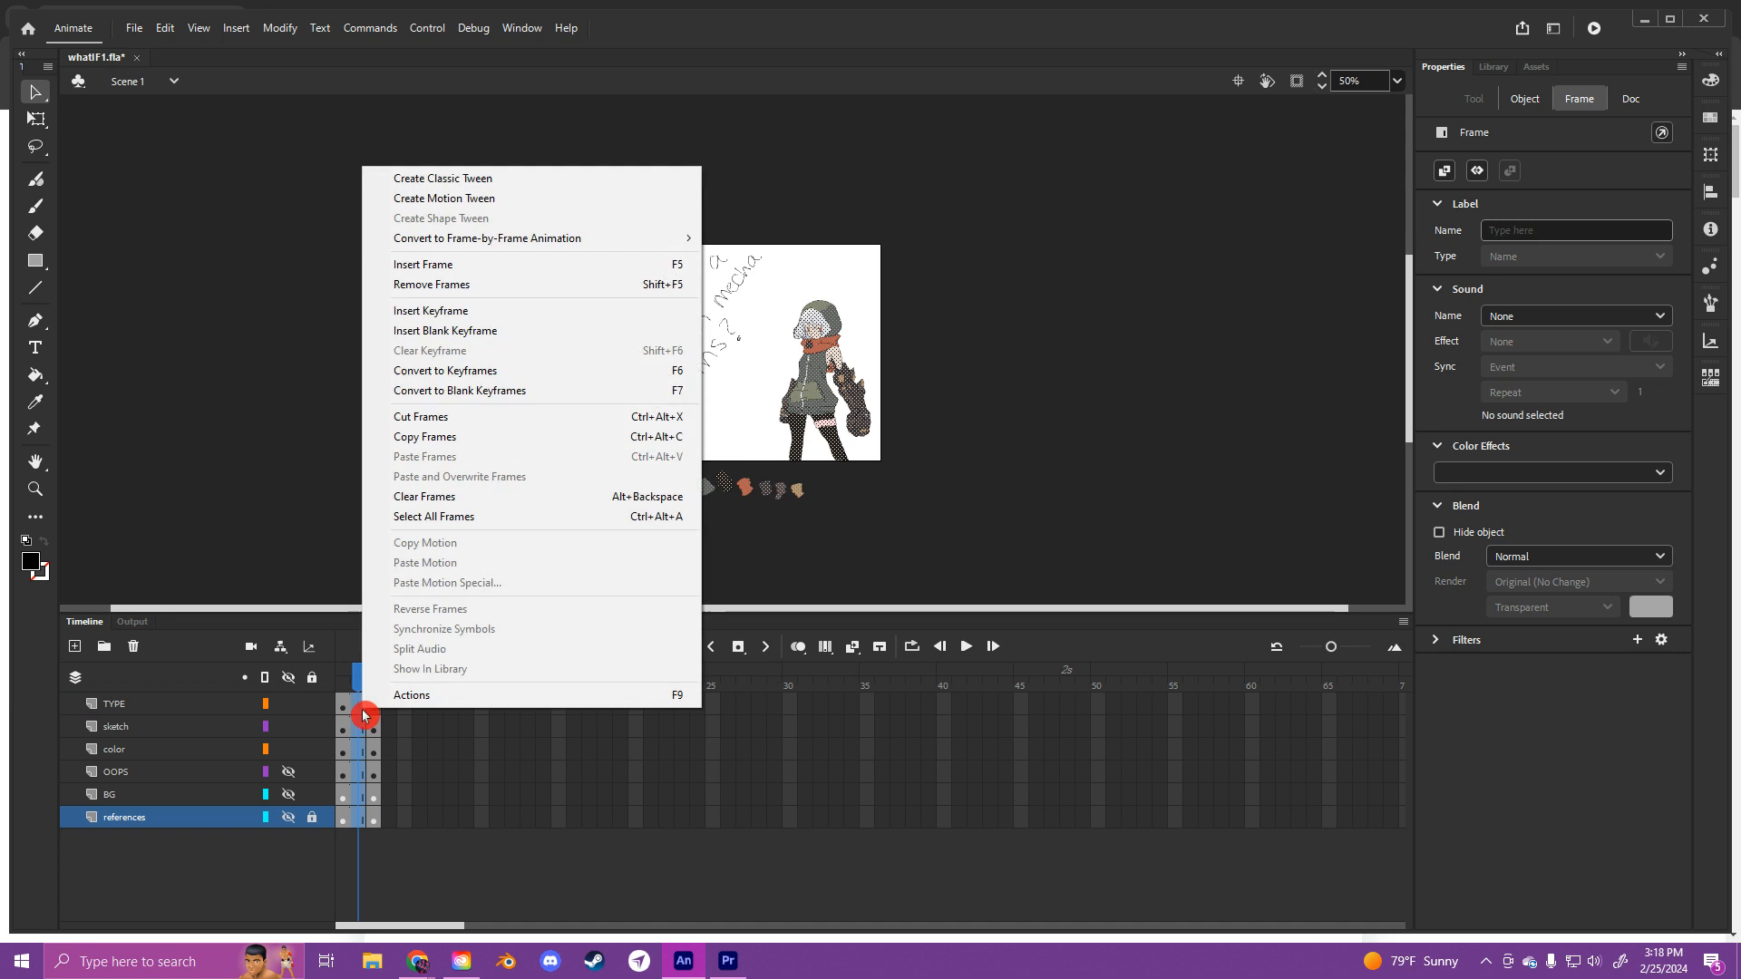
left_click(556, 264)
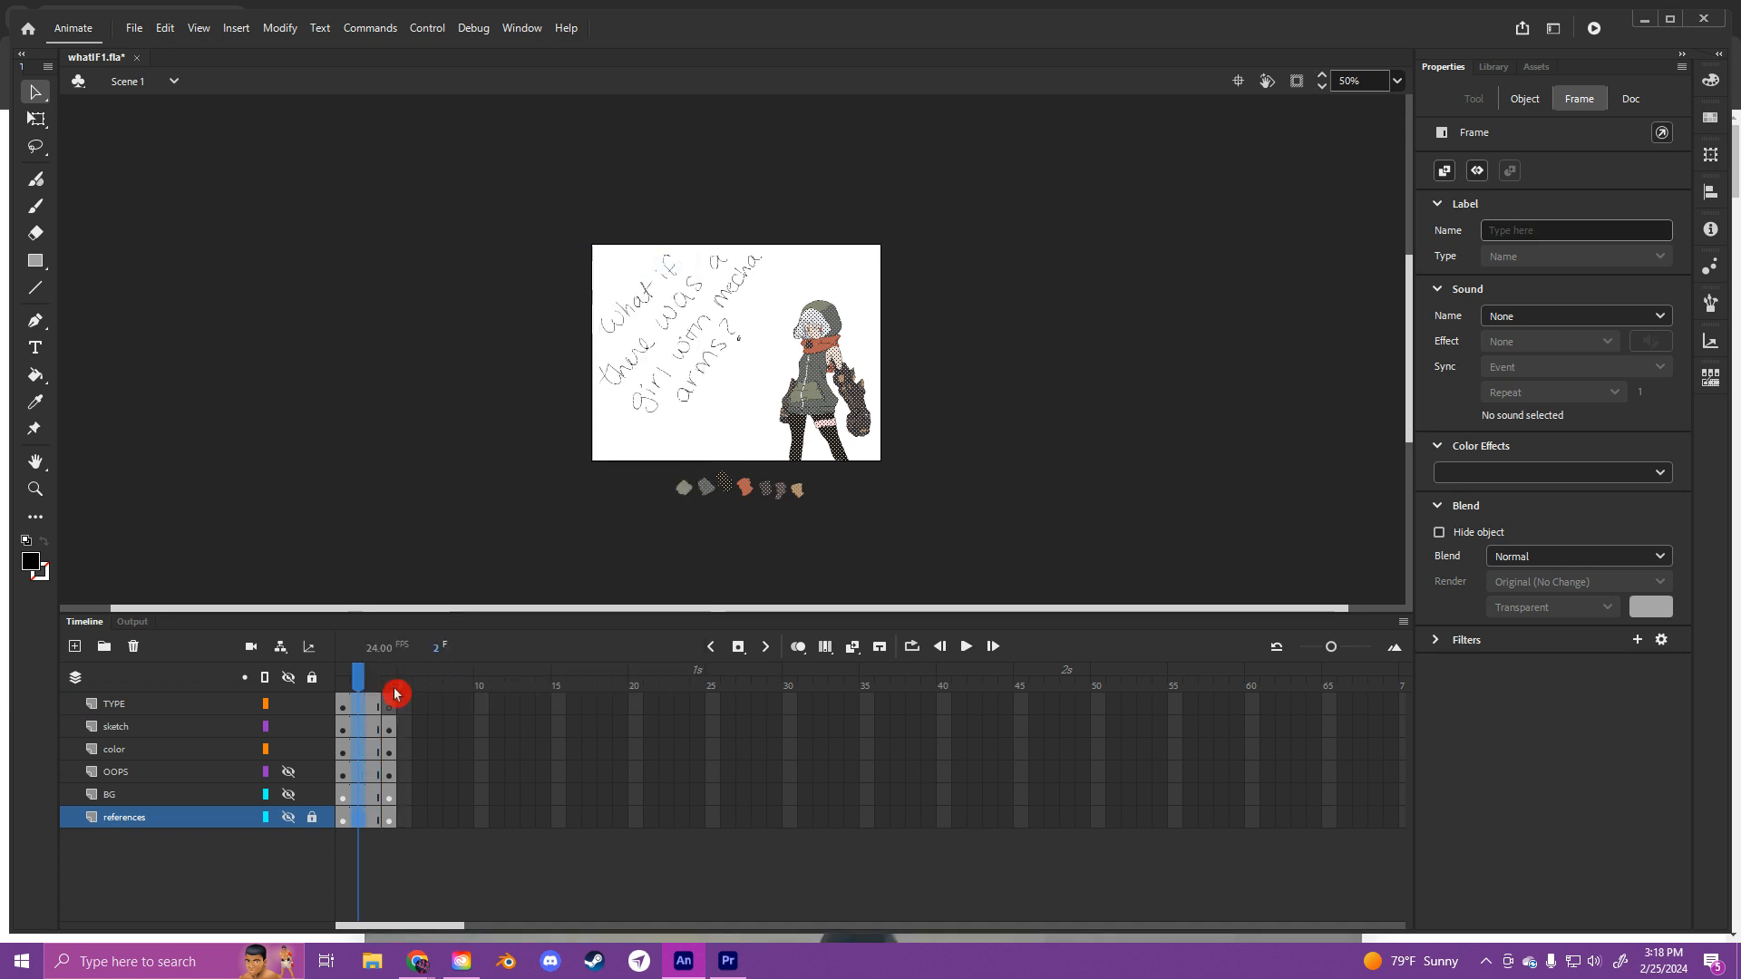
right_click(361, 708)
left_click(536, 259)
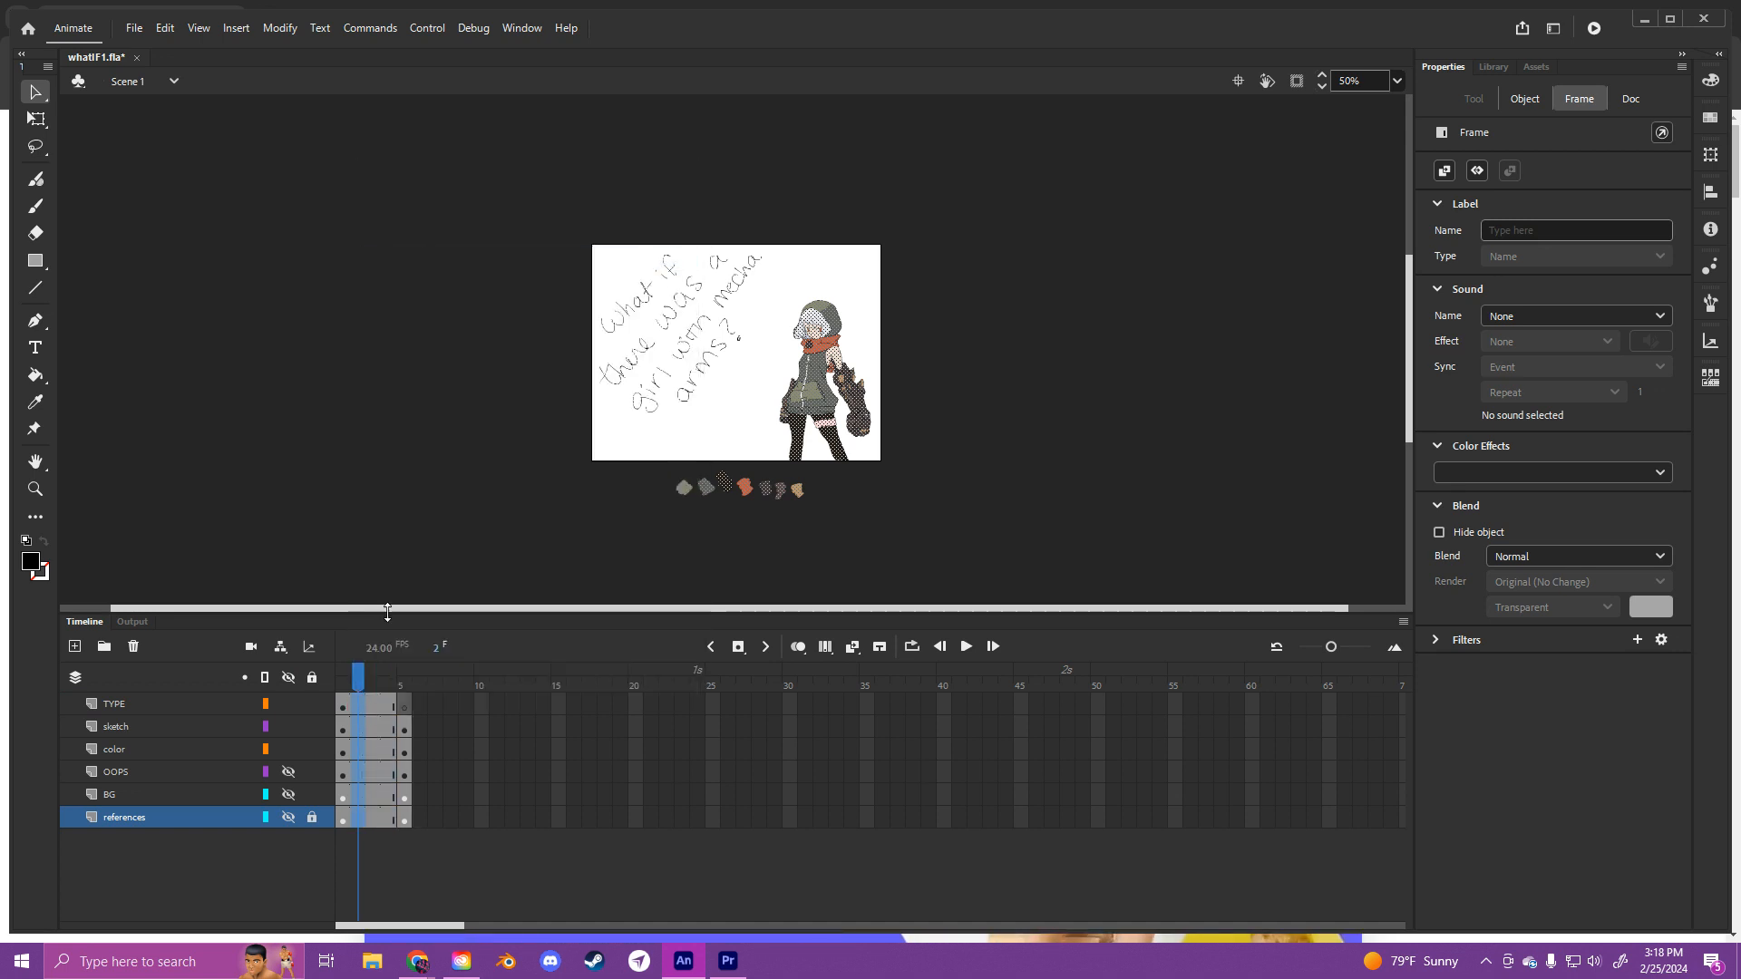
right_click(362, 710)
left_click(569, 258)
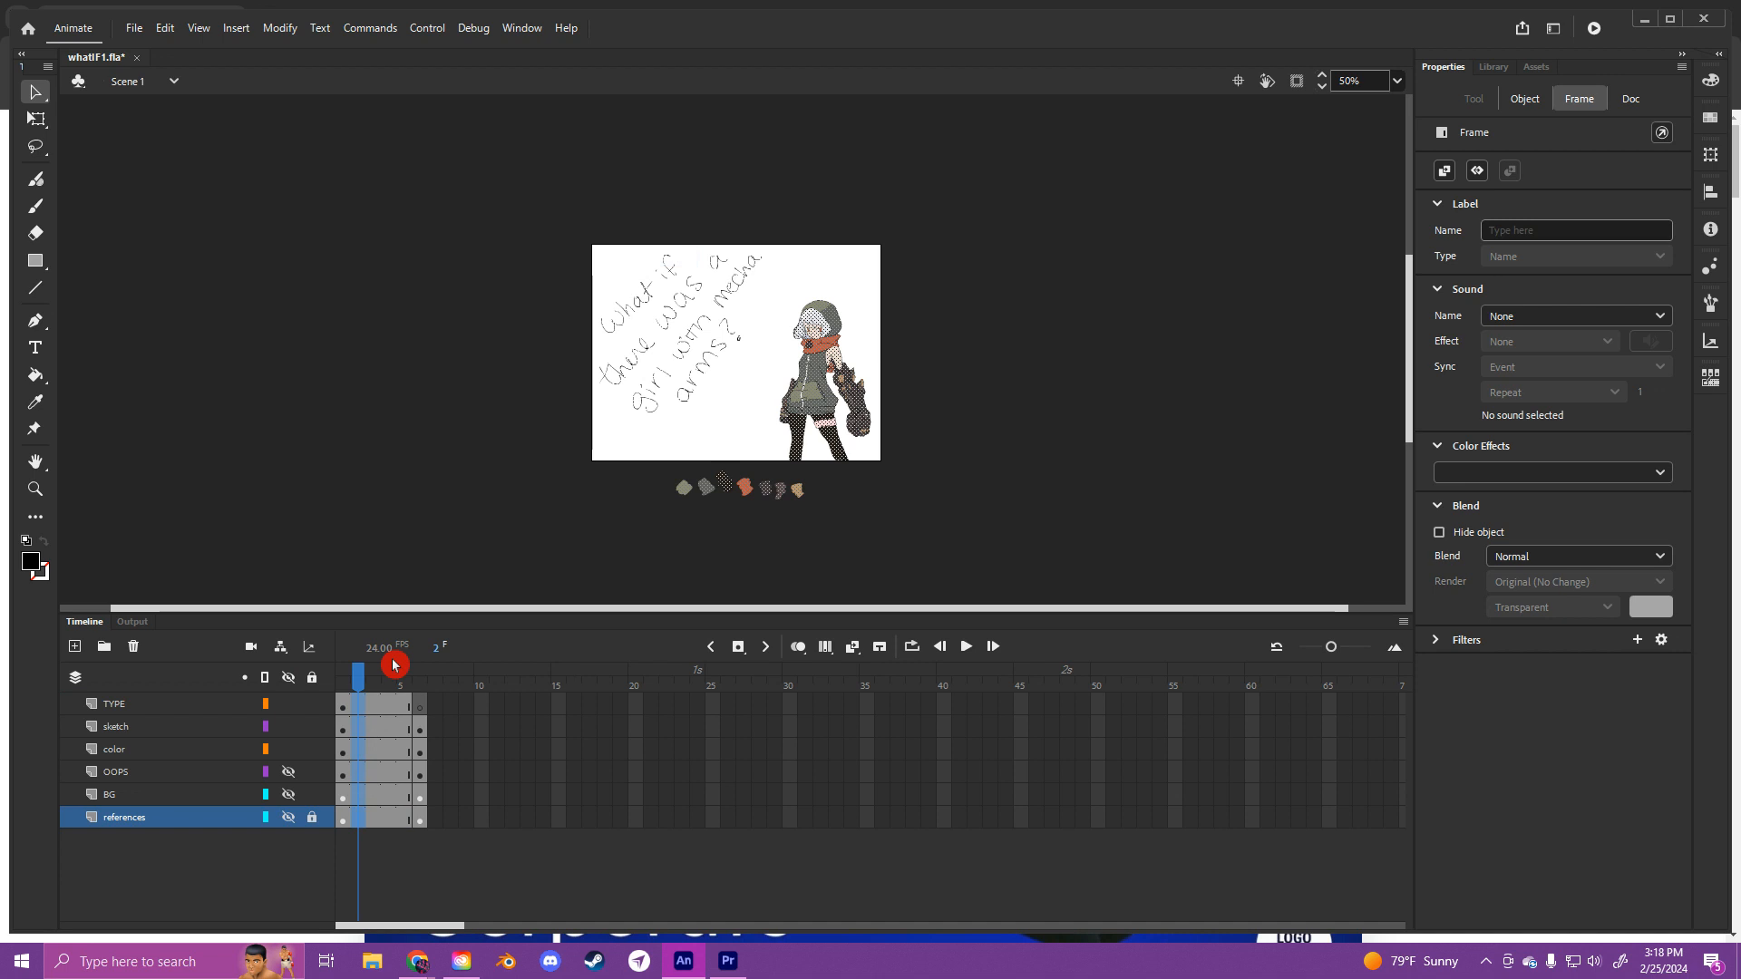
Step: Extend the first drawing through frame 48 on all layers, and check the change to the second drawing at frame 49
mouse_move(407, 680)
left_mouse_down()
mouse_move(421, 797)
mouse_move(419, 696)
mouse_move(1081, 709)
left_mouse_up()
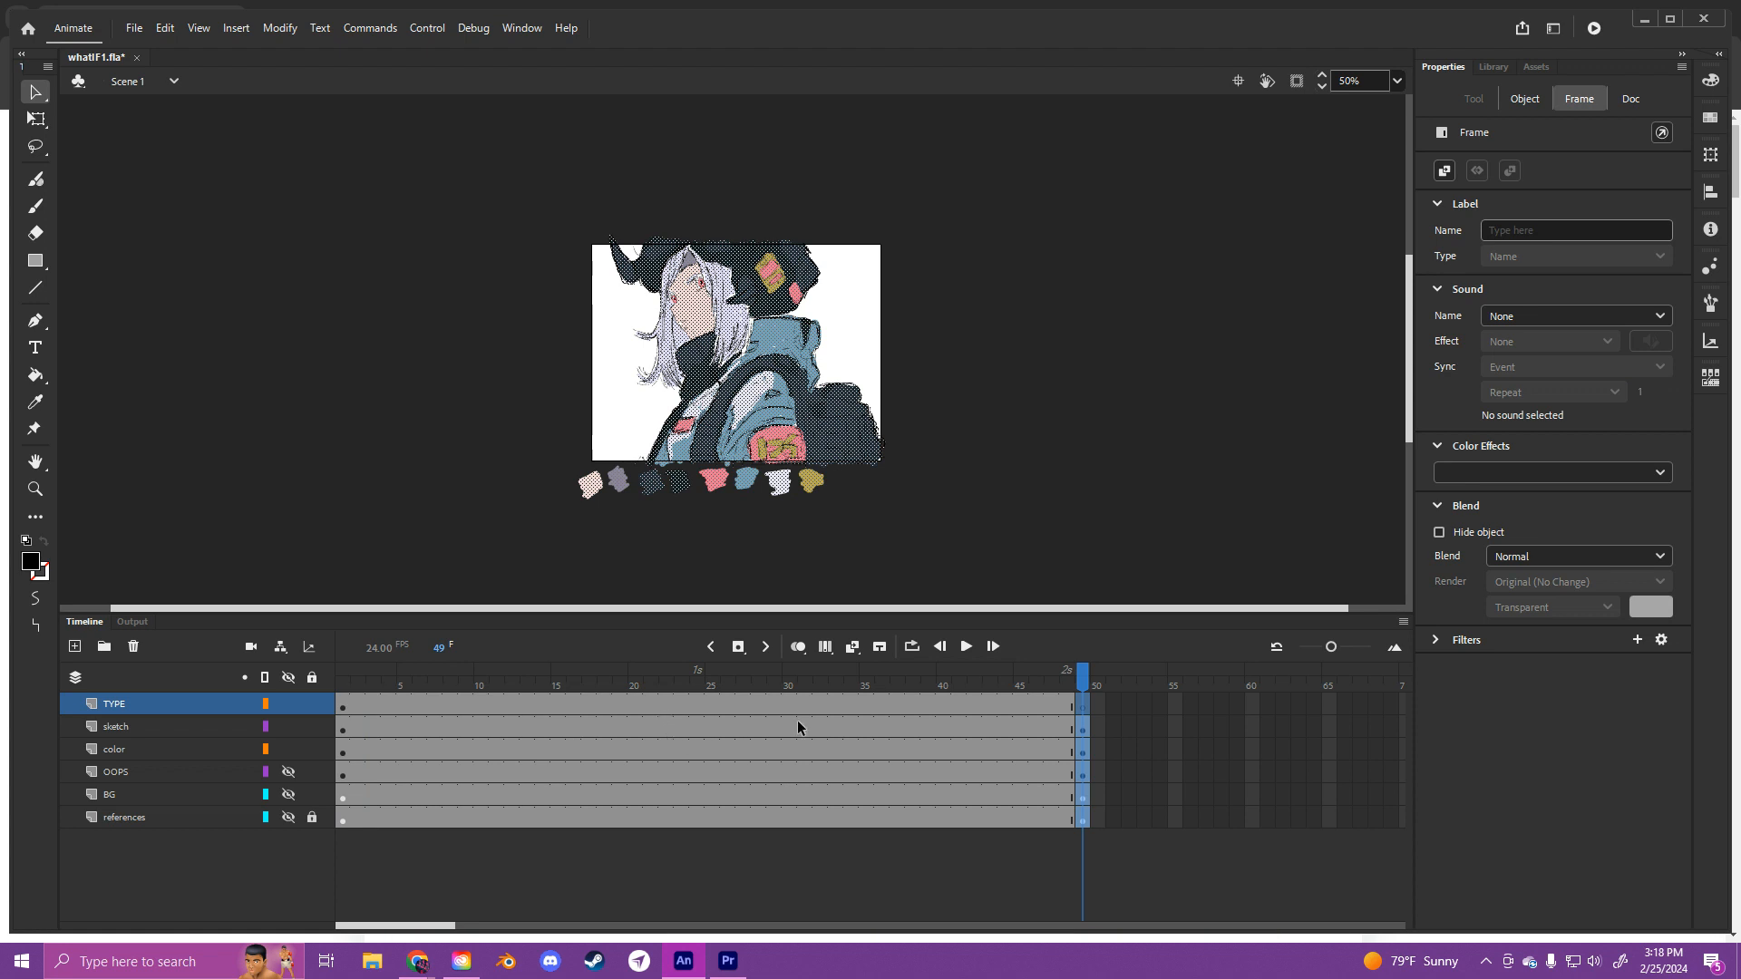
left_click_drag(1059, 656, 1020, 741)
left_click_drag(398, 926, 464, 927)
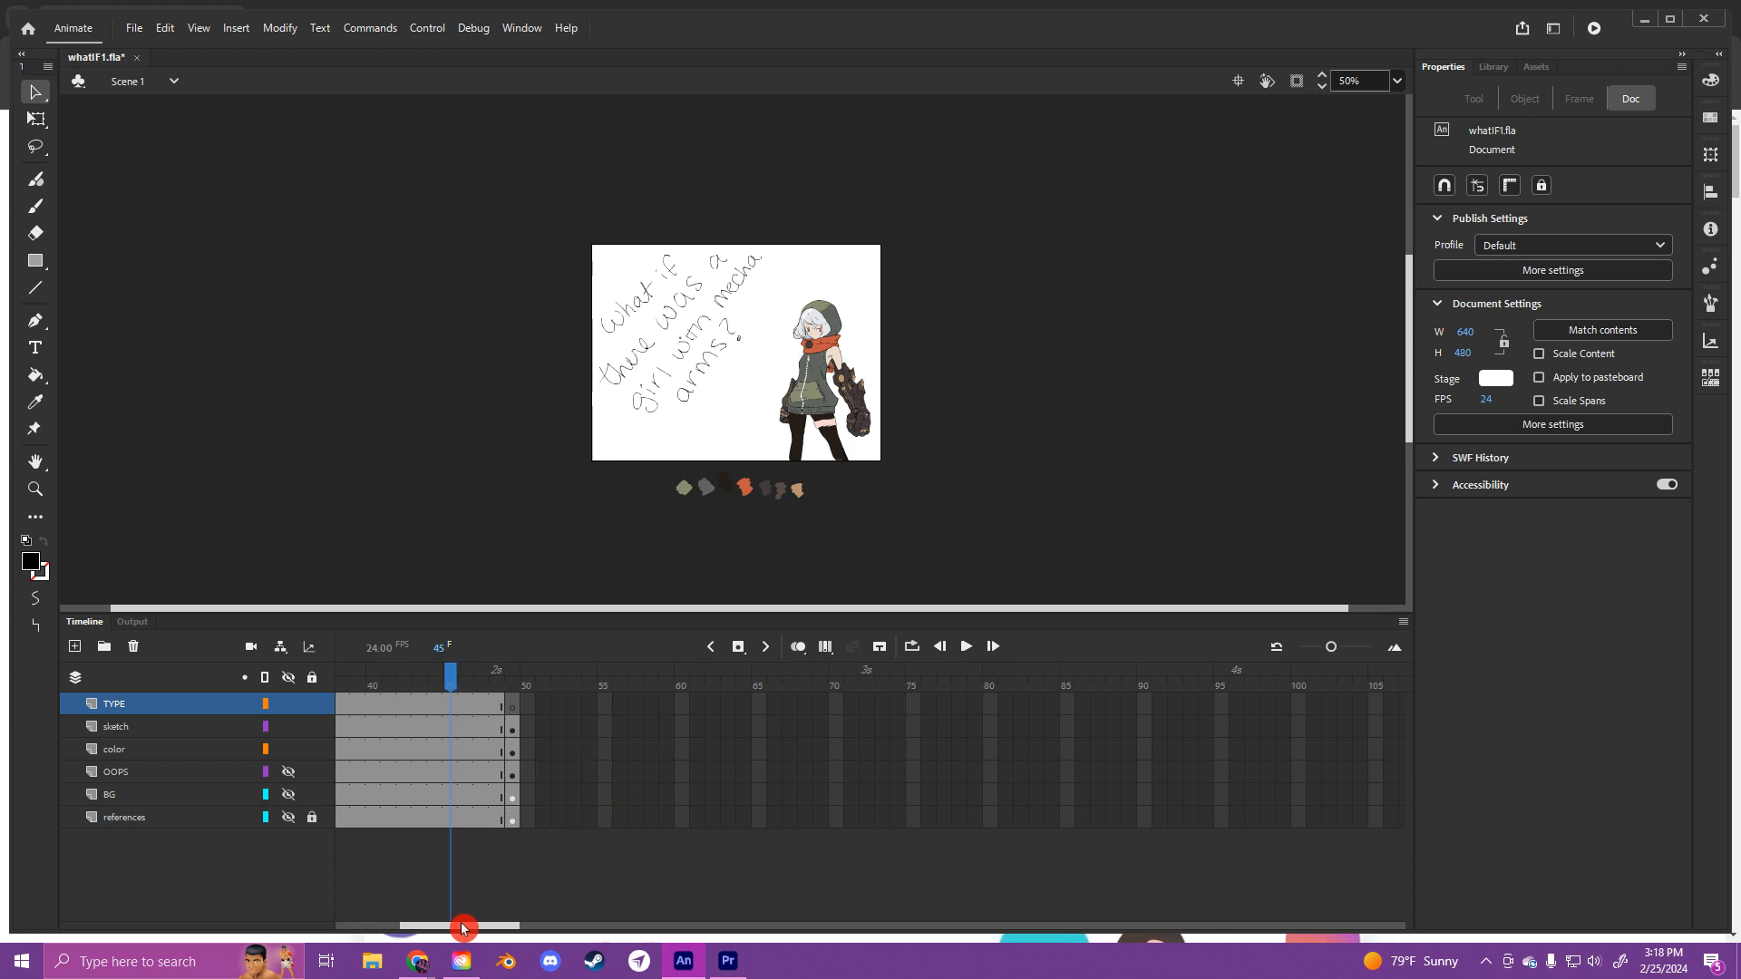
left_click(514, 710)
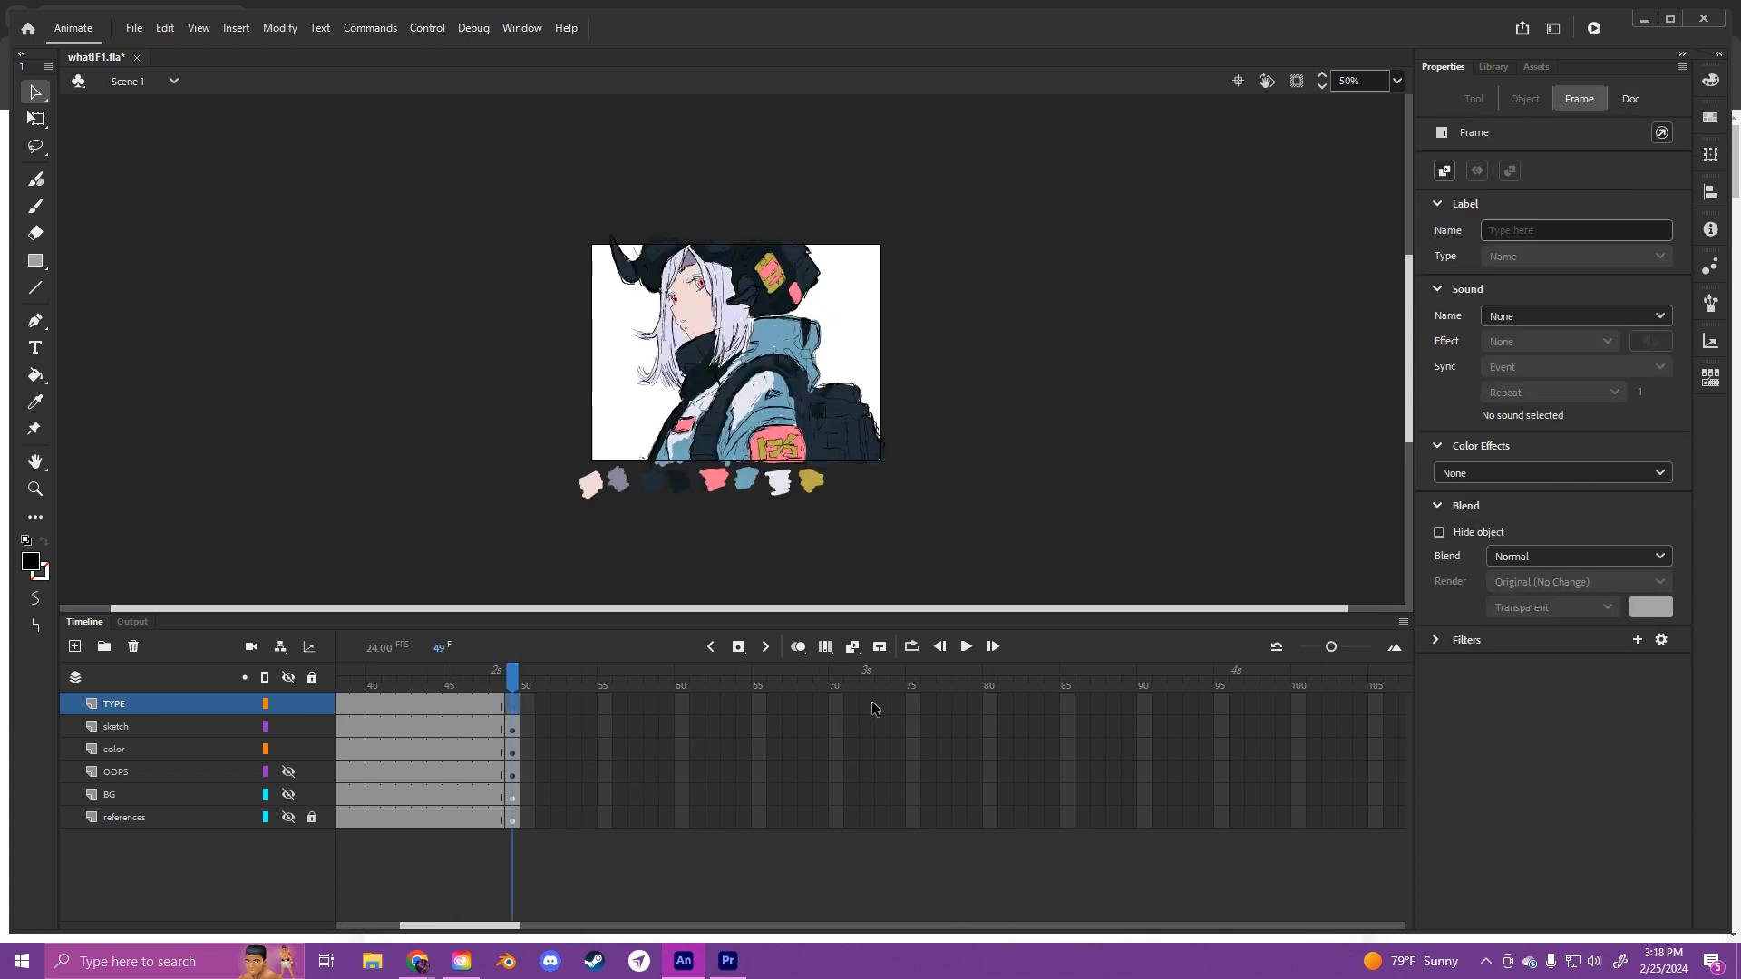
left_click_drag(505, 926, 404, 922)
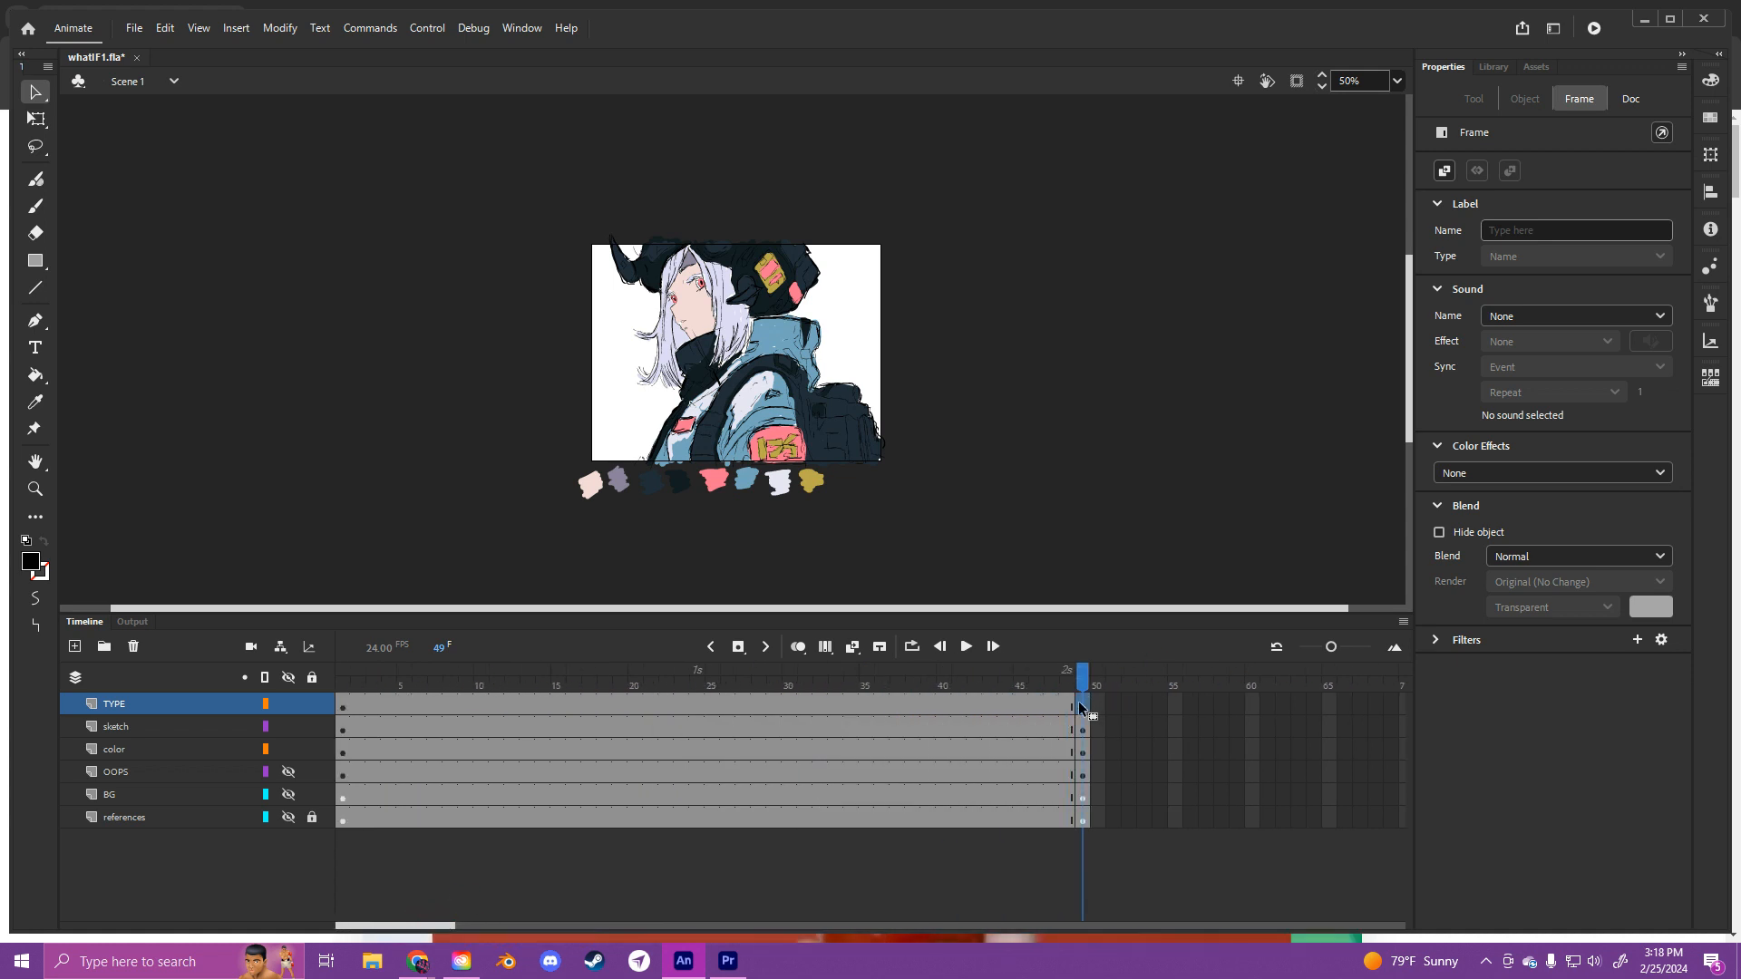
Step: Select frame 96 across all layers and insert frames to extend the second drawing up to it
scroll(1139, 753, "right", 5)
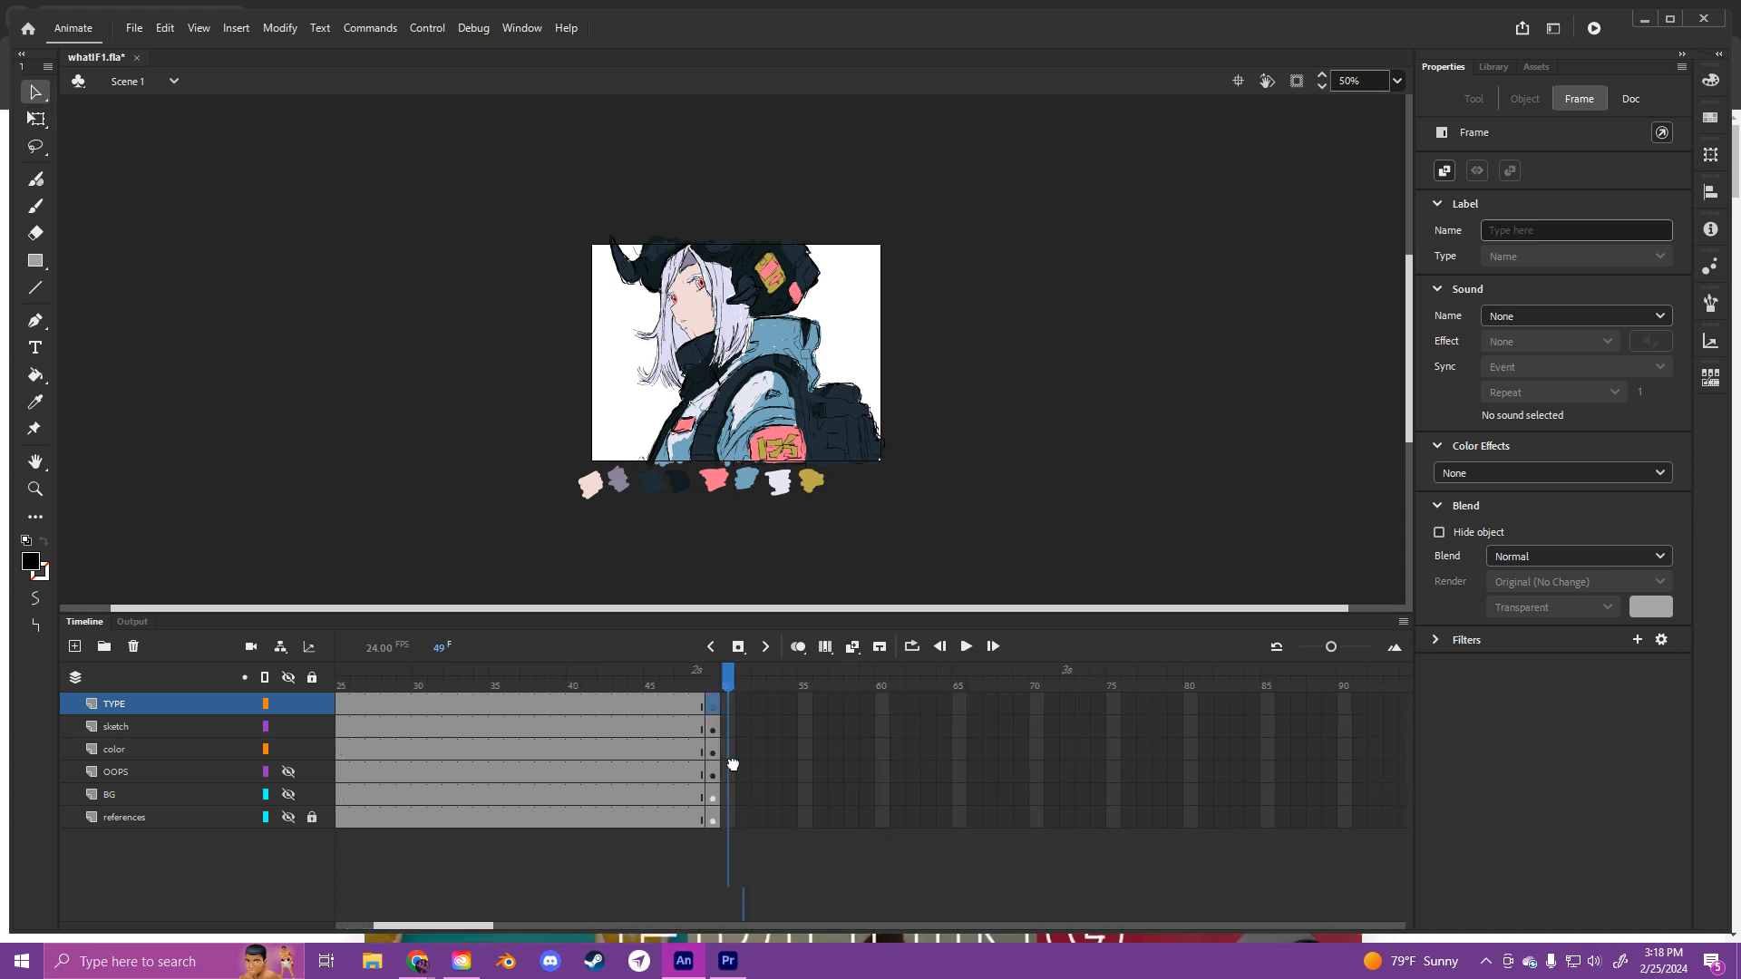
left_click(1327, 706)
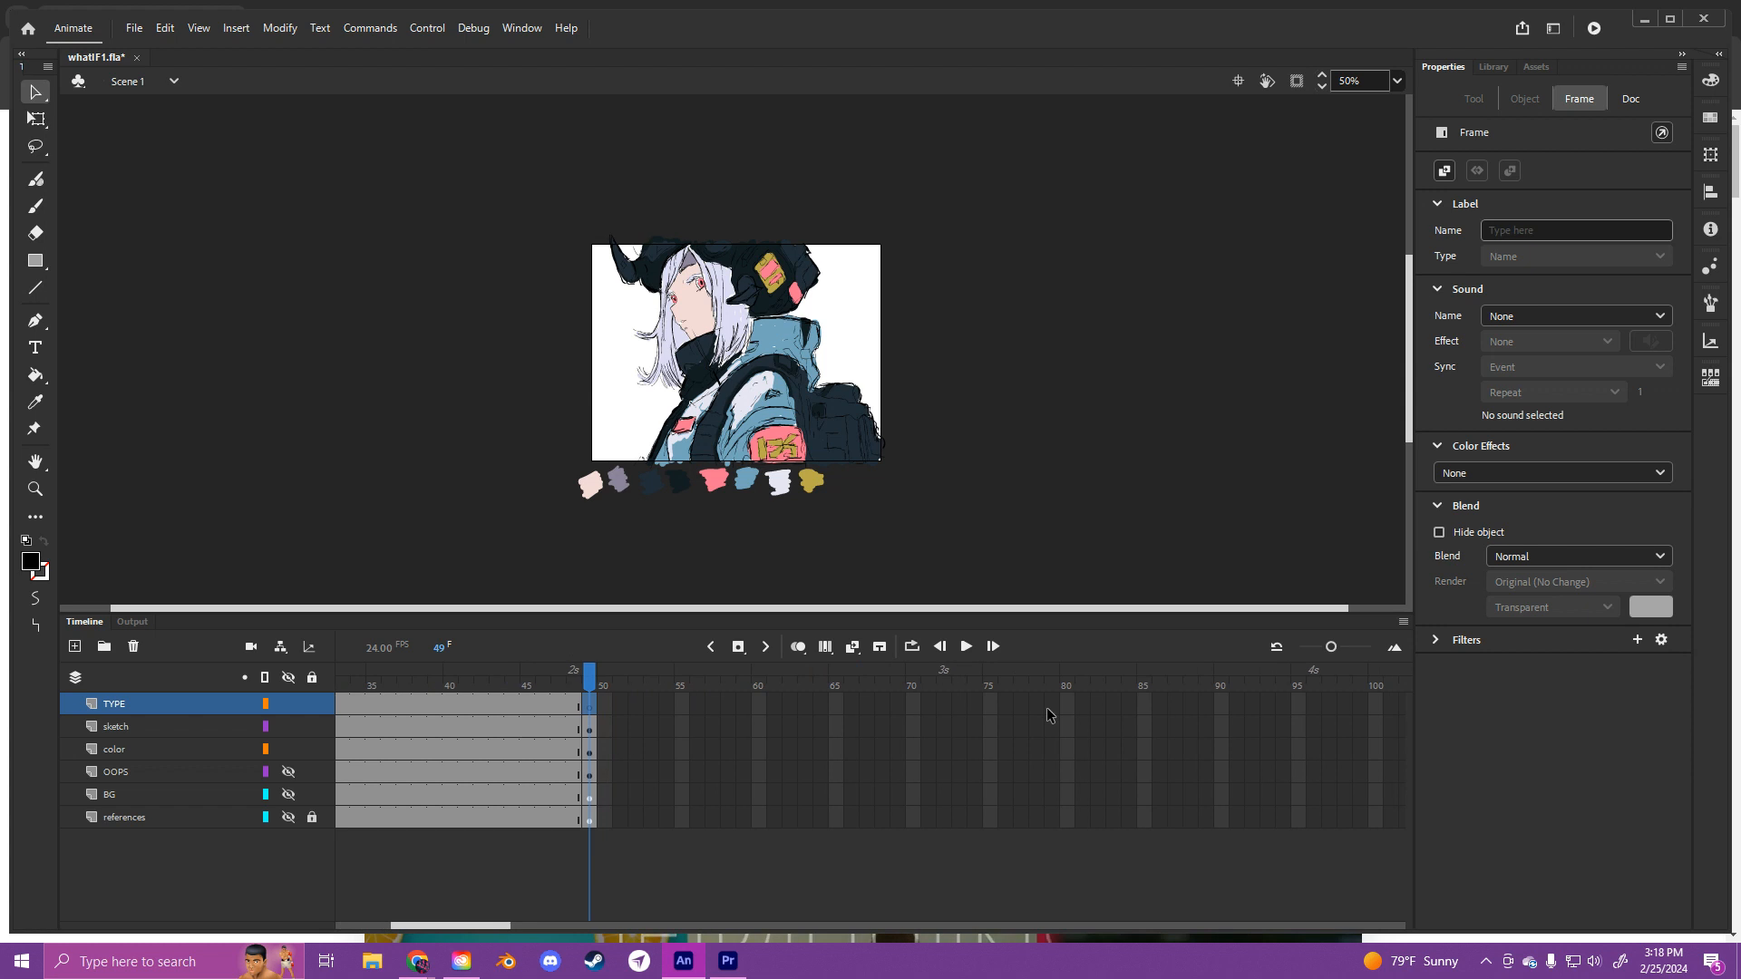
left_click_drag(1313, 704, 1320, 818)
right_click(1313, 708)
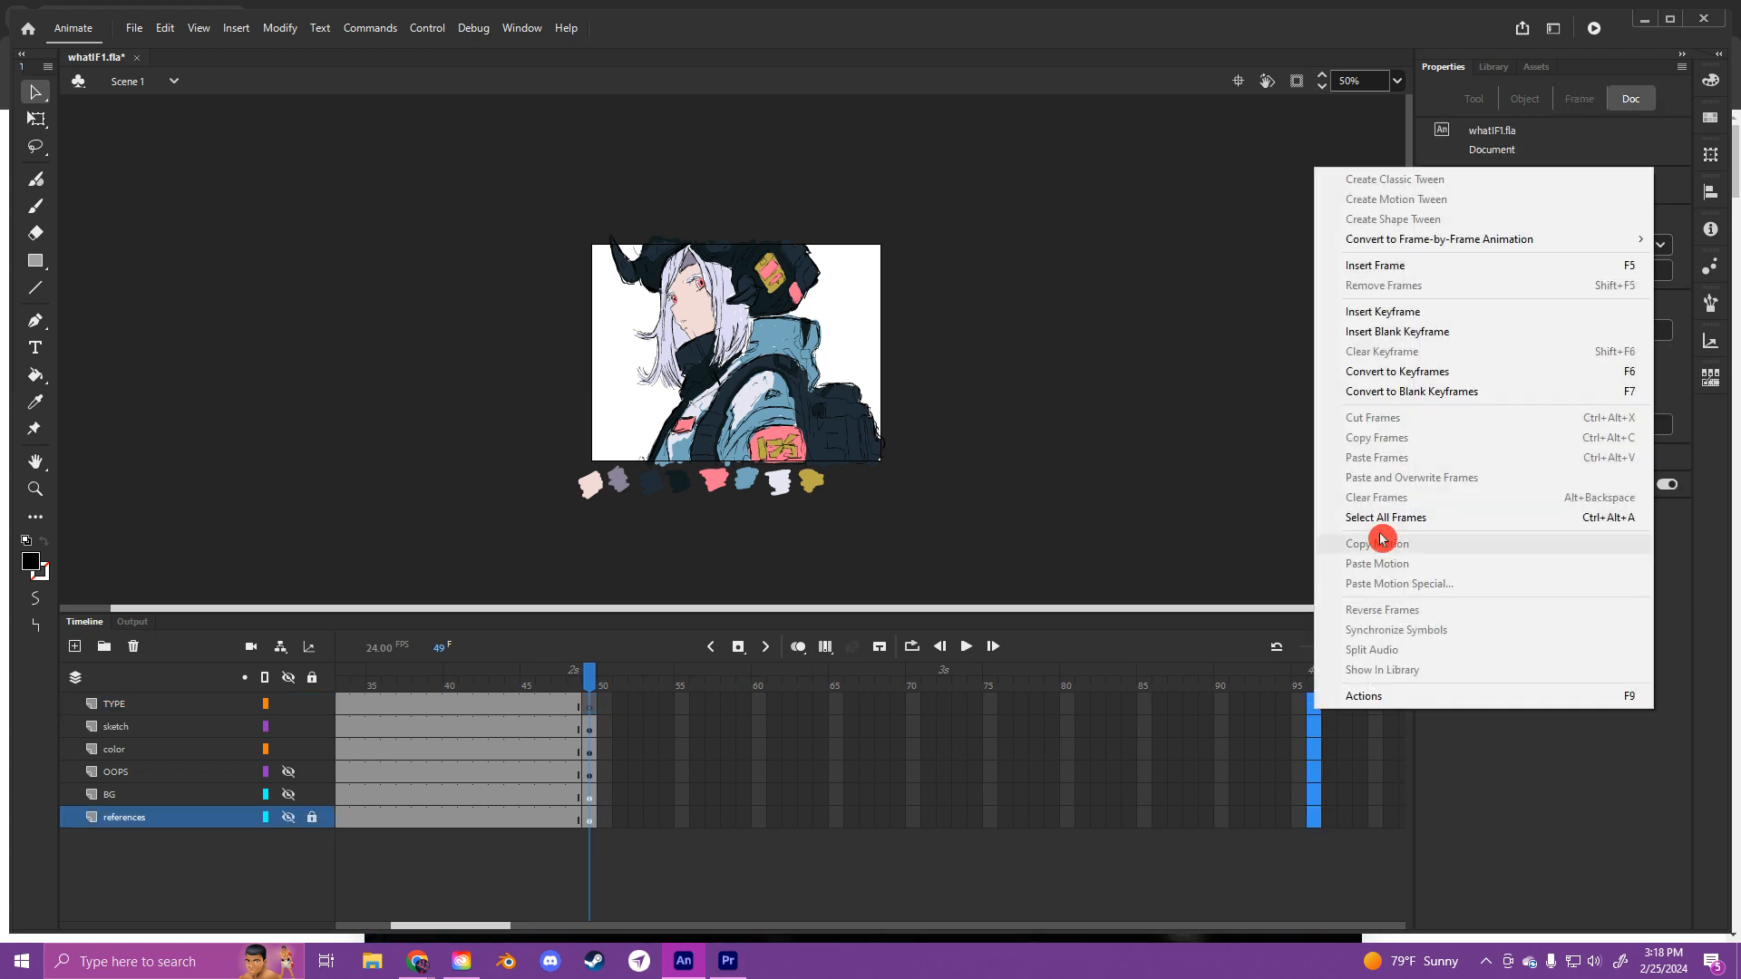
left_click(1397, 262)
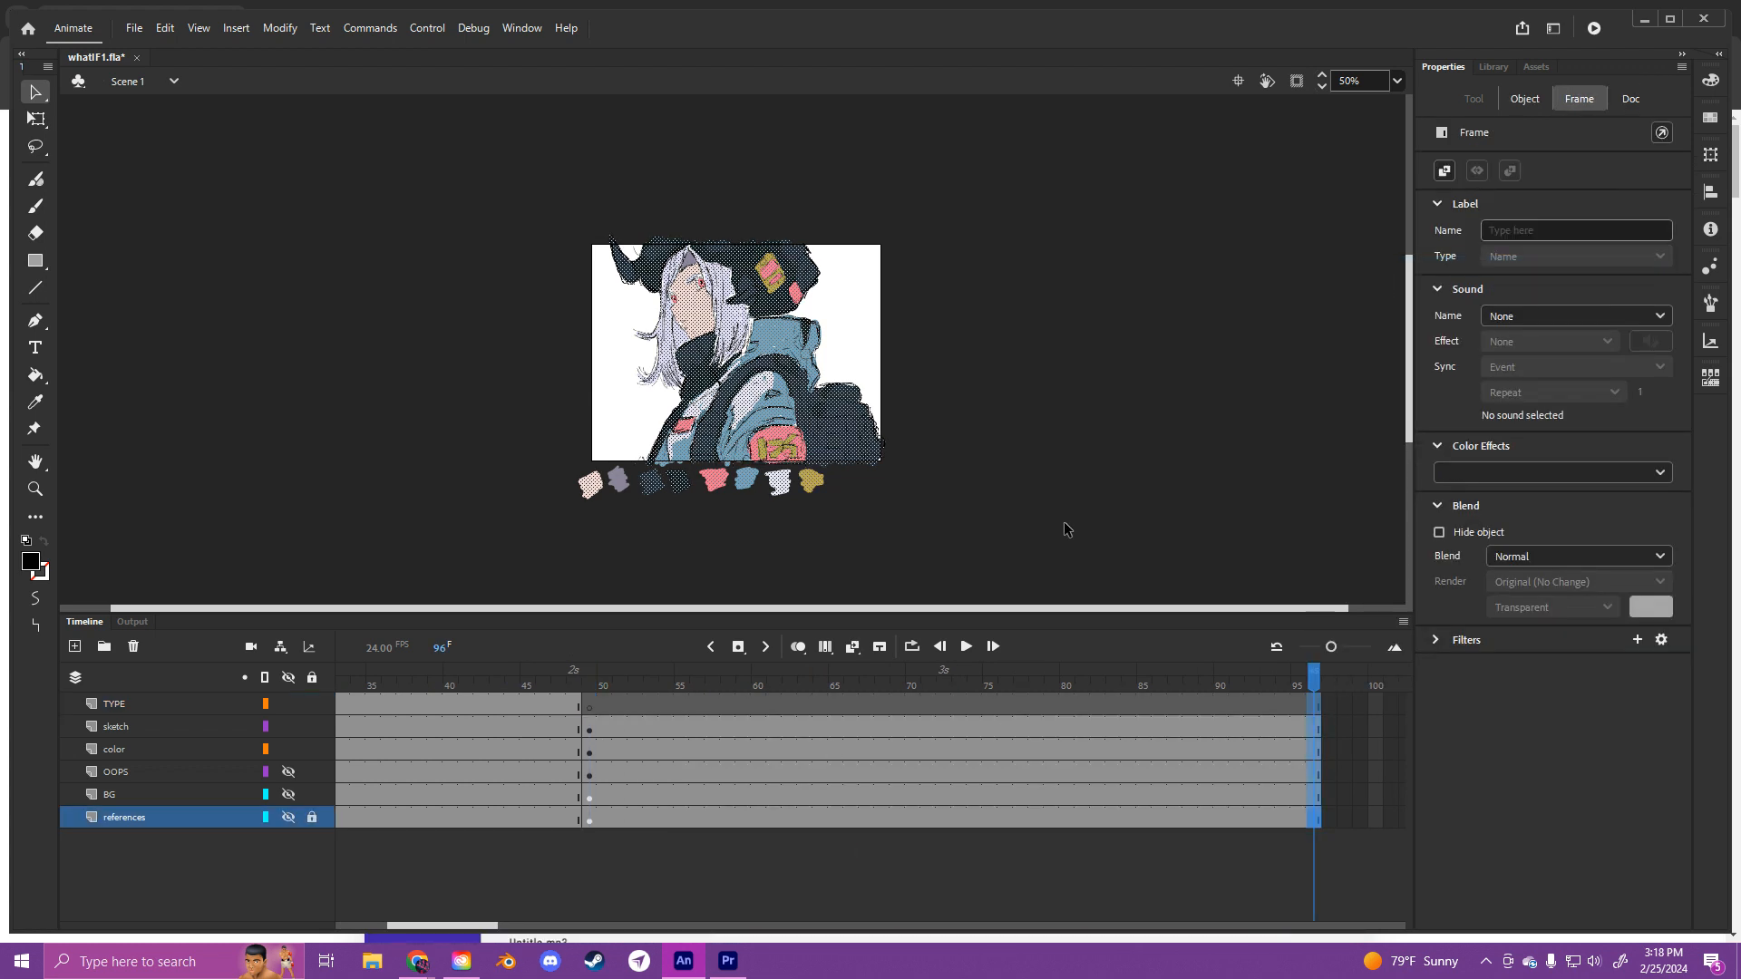
Step: Deselect the artwork and review the timing of both drawings along the timeline
left_click(1063, 530)
left_click_drag(1314, 675, 105, 730)
left_click(975, 646)
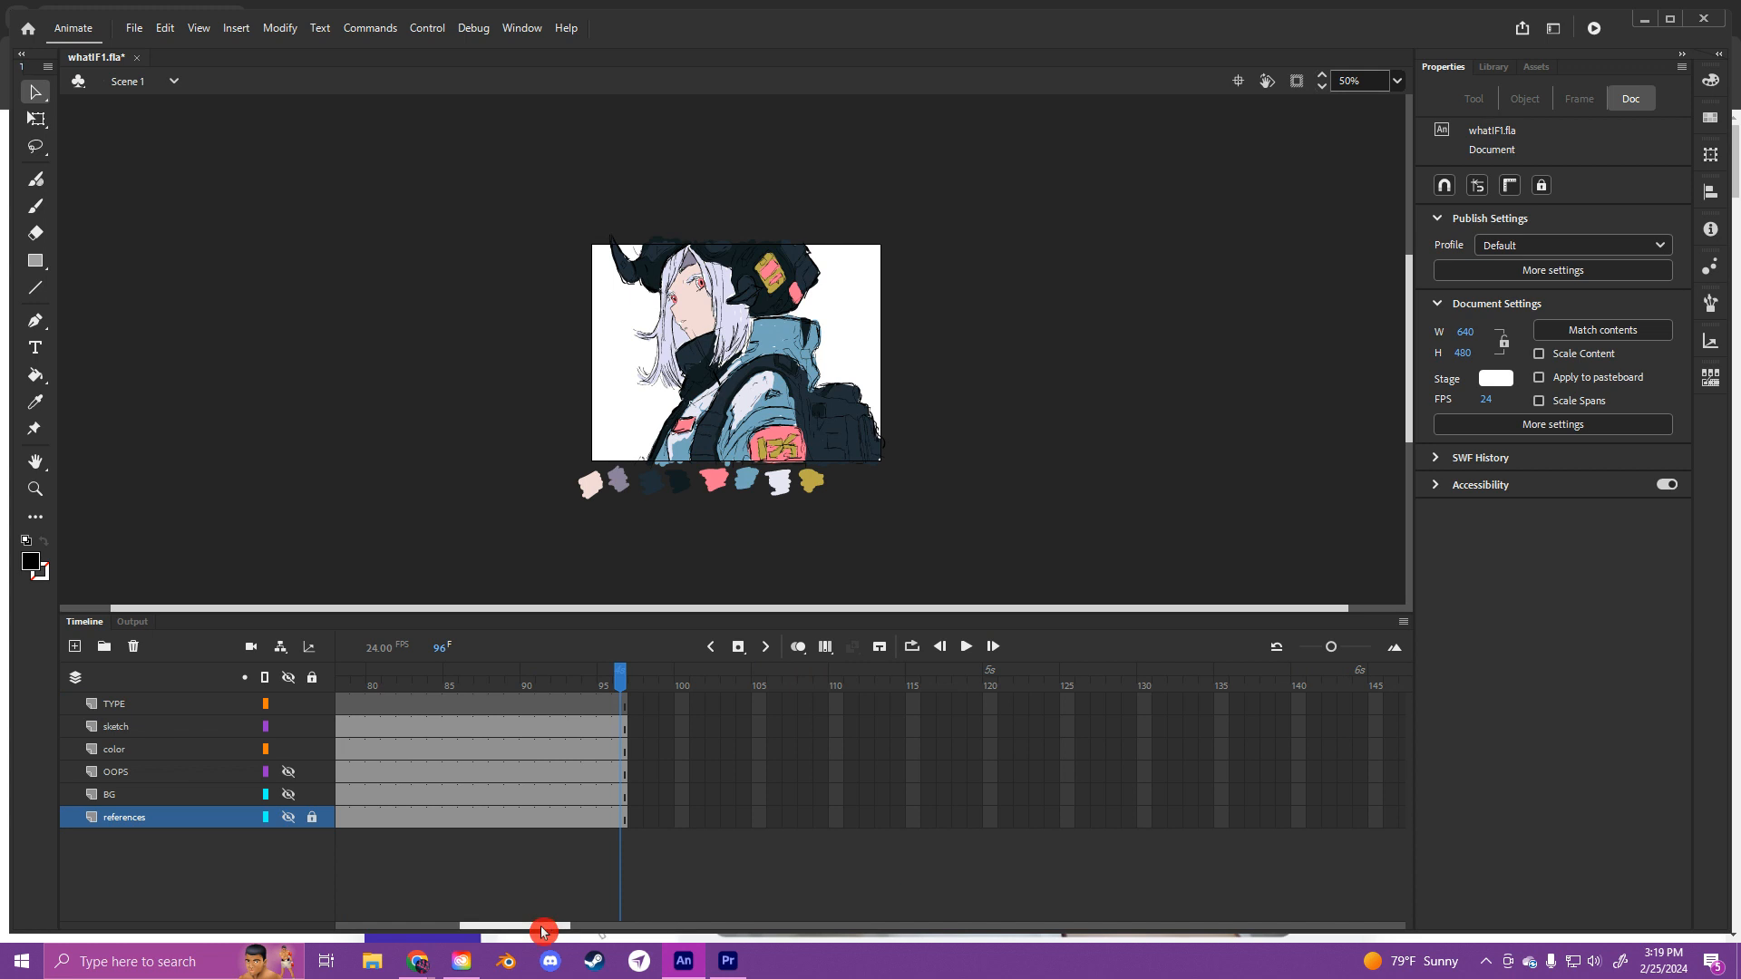
left_click_drag(543, 925, 397, 917)
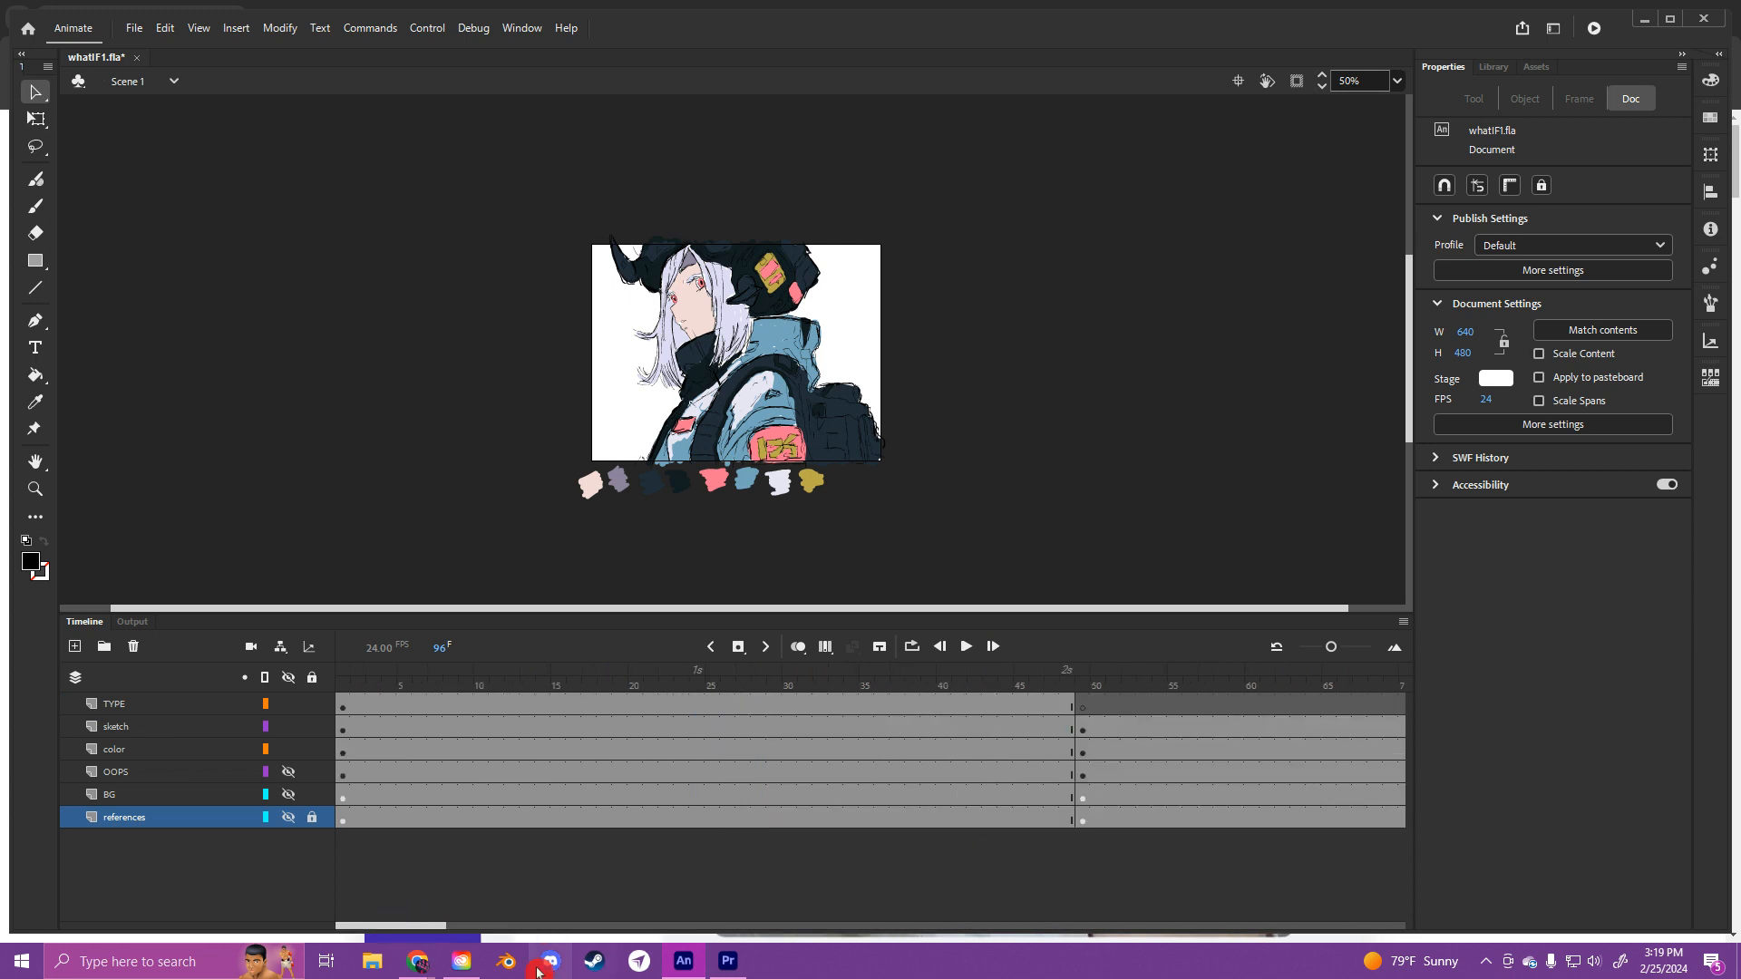
left_click(144, 52)
left_click(136, 30)
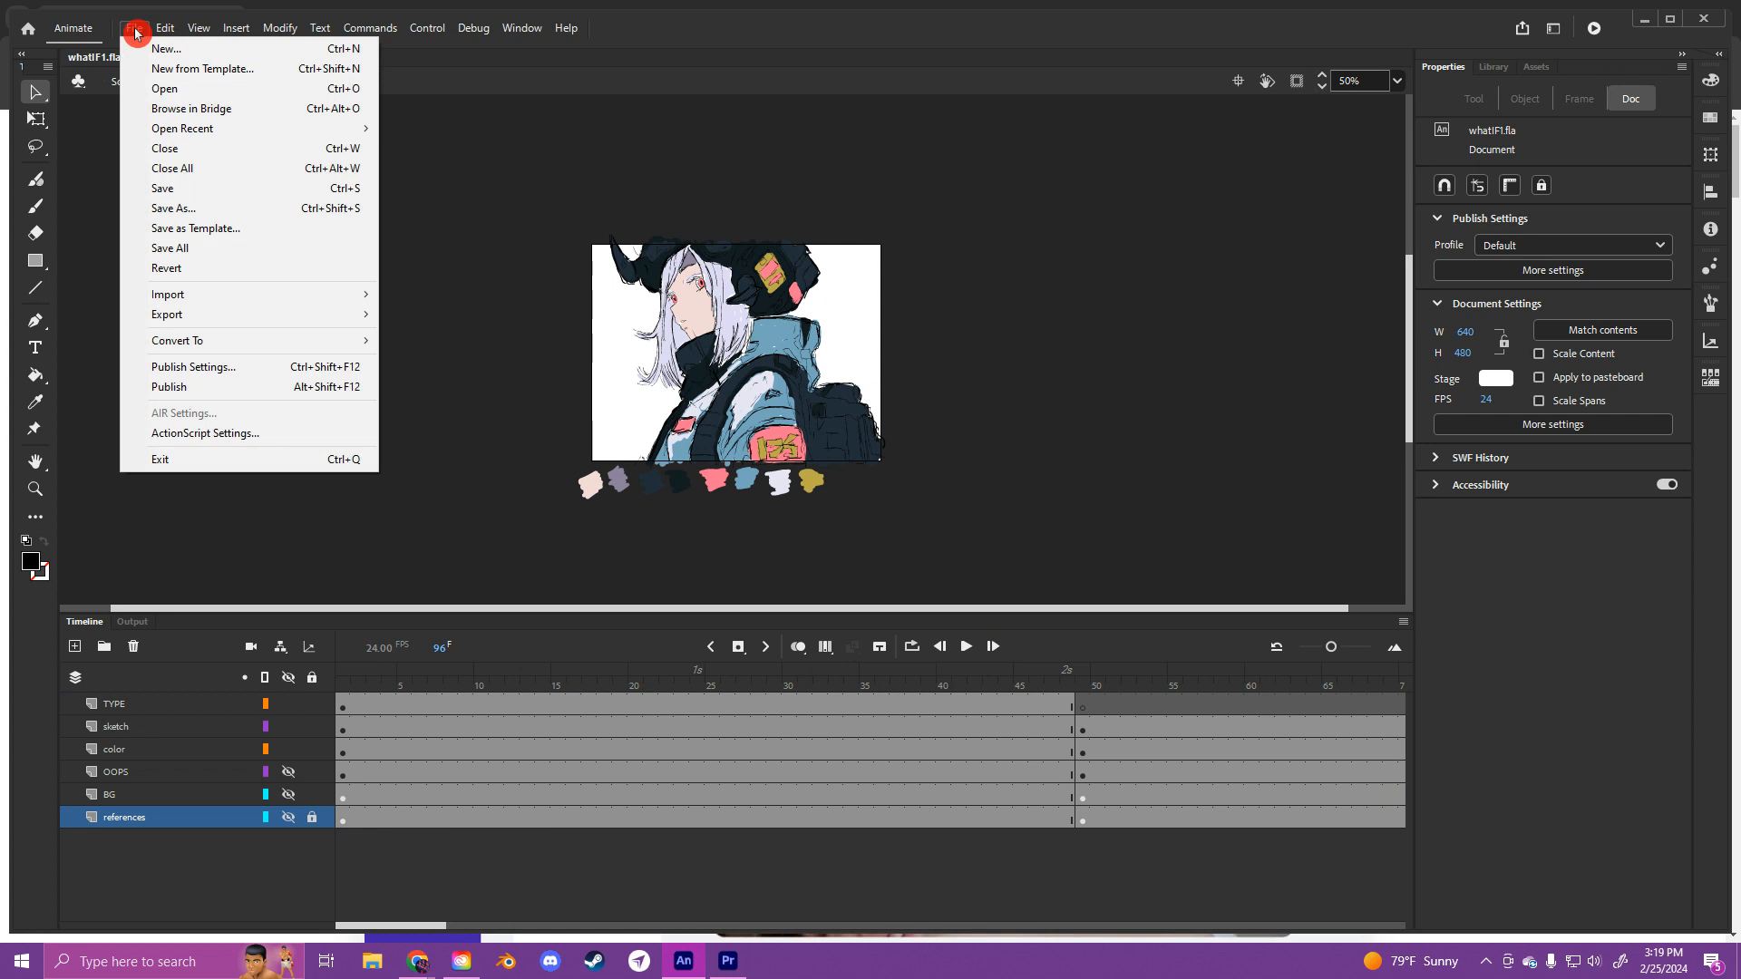
left_click(282, 315)
left_click(472, 206)
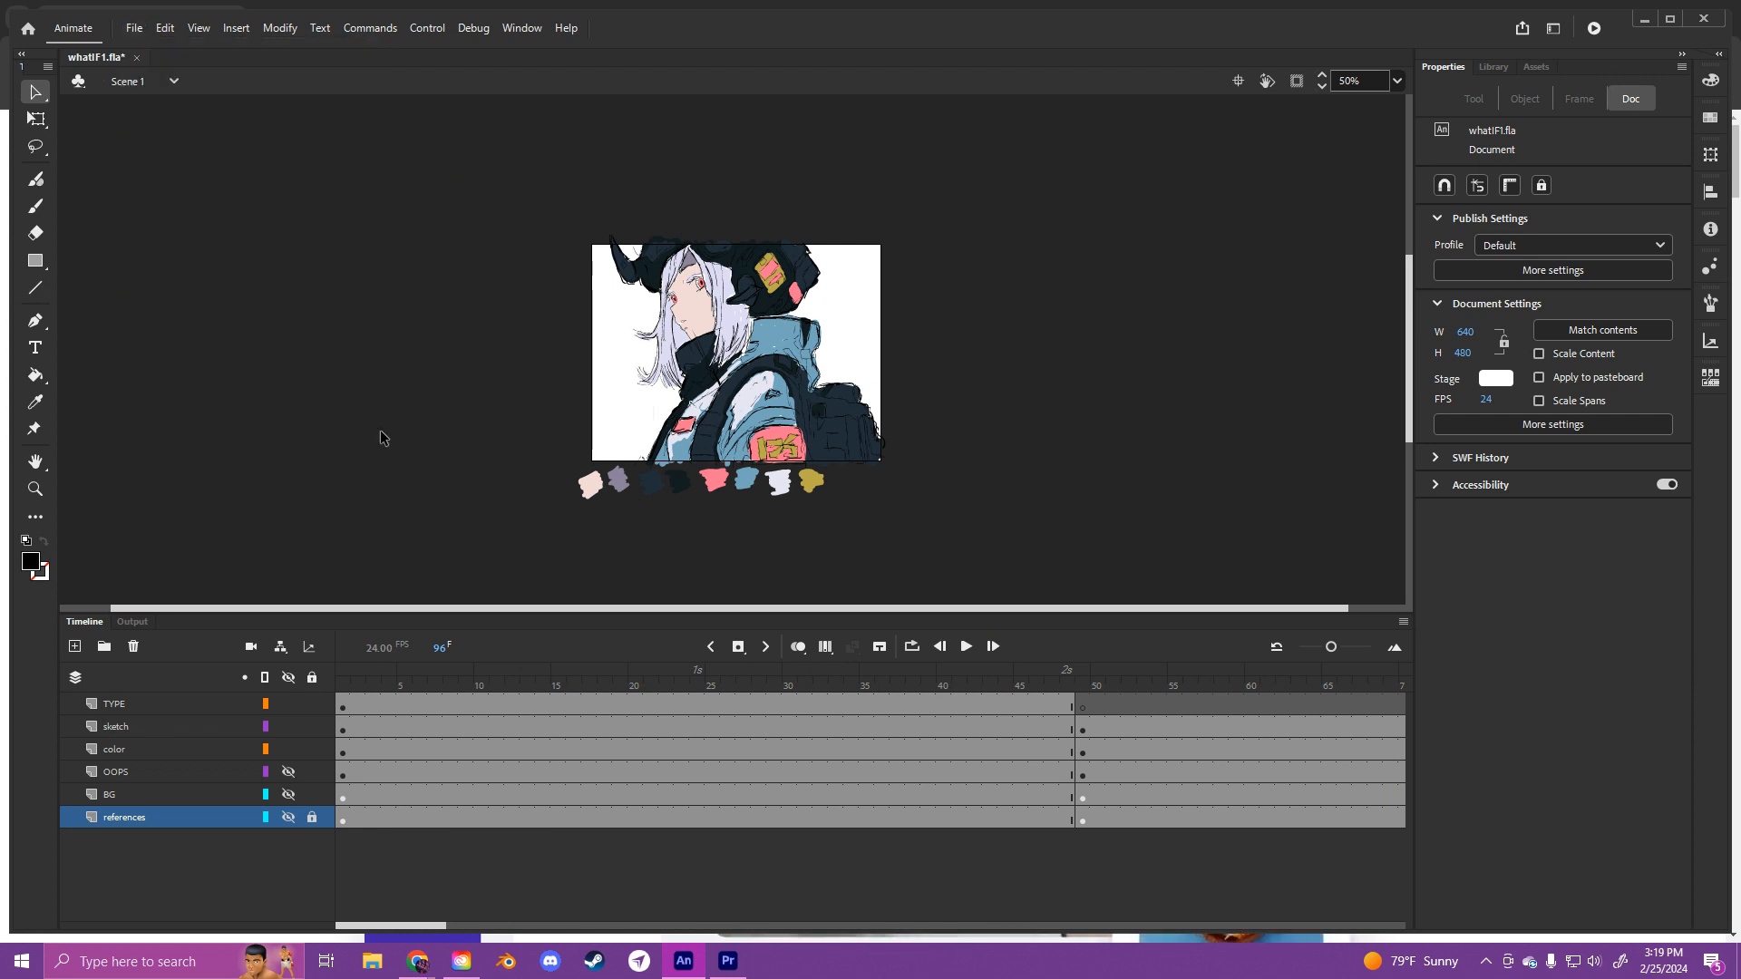
Step: Select the OOPS, BG and references layers, save the document, and delete the three selected layers
left_click(157, 773, "shift")
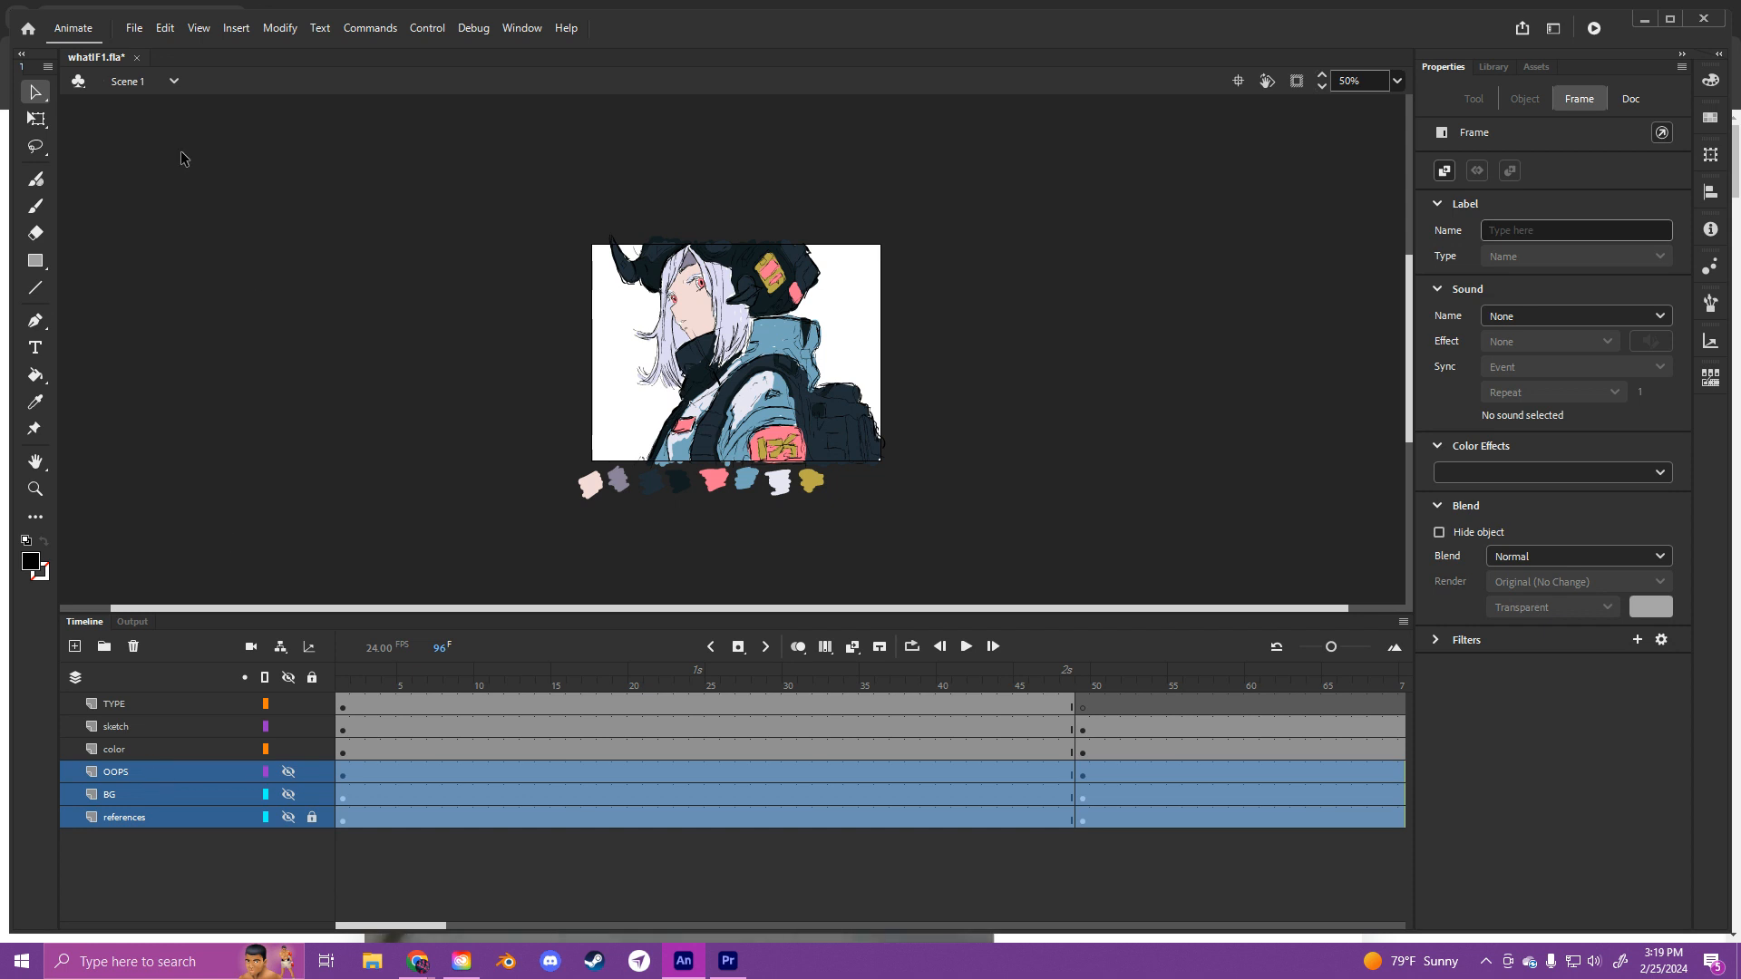
left_click(134, 28)
left_click(141, 187)
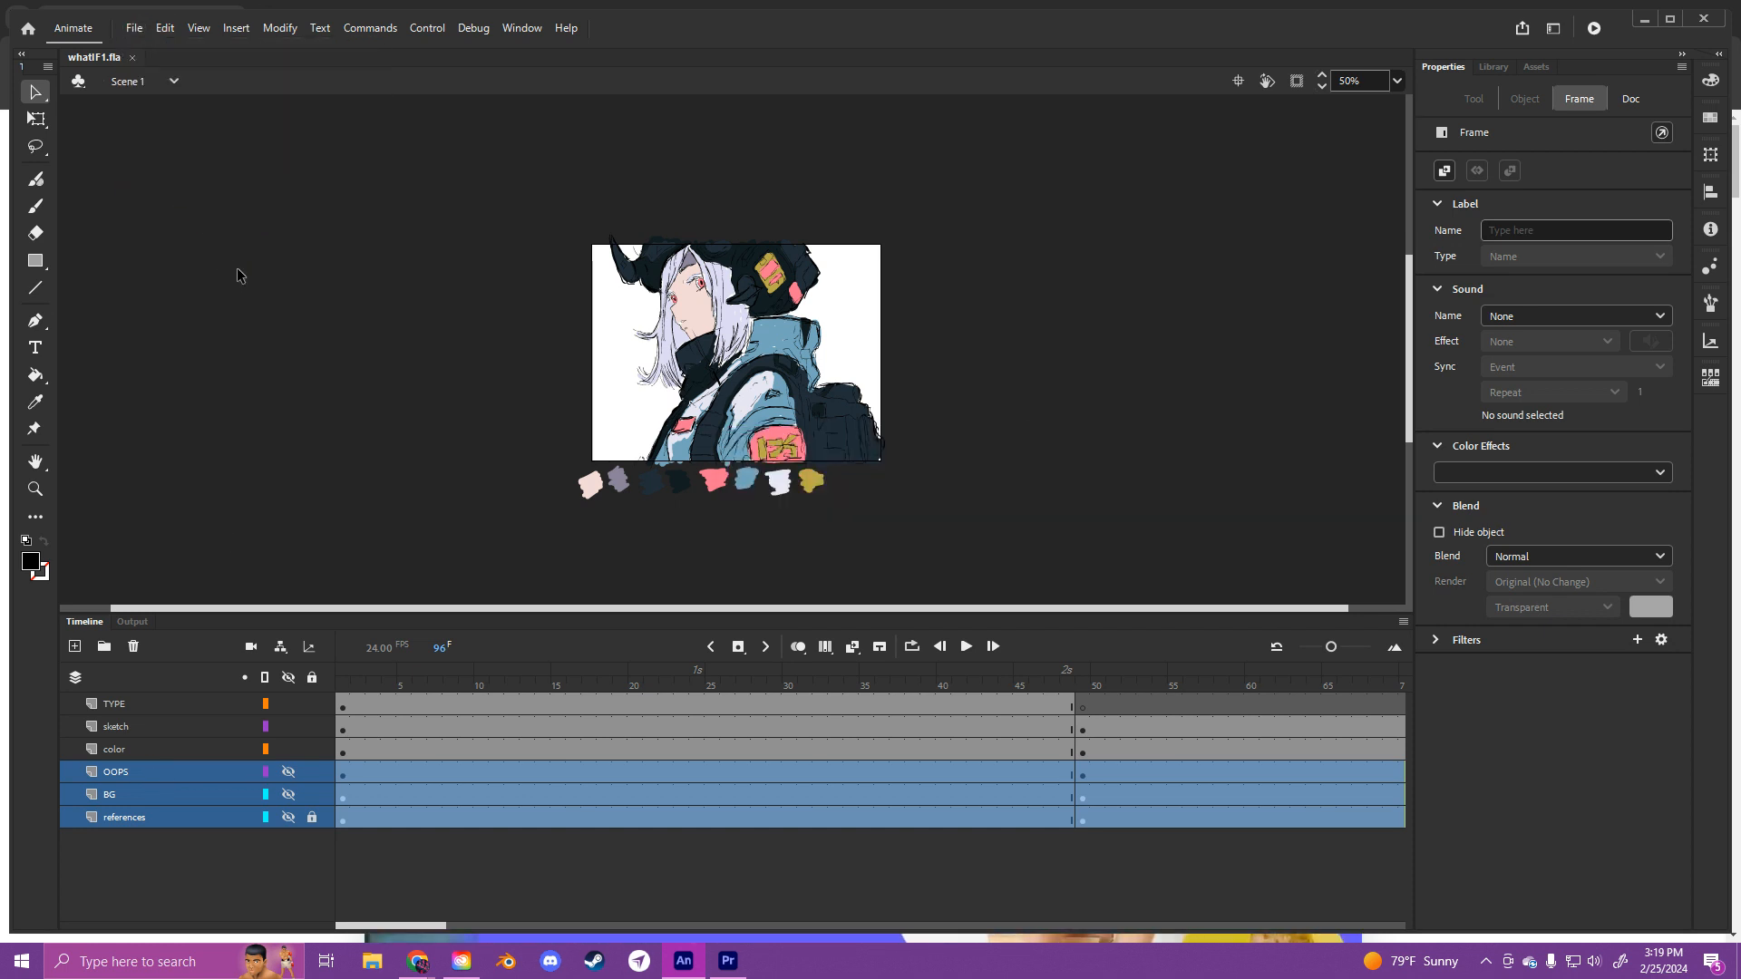
left_click(133, 649)
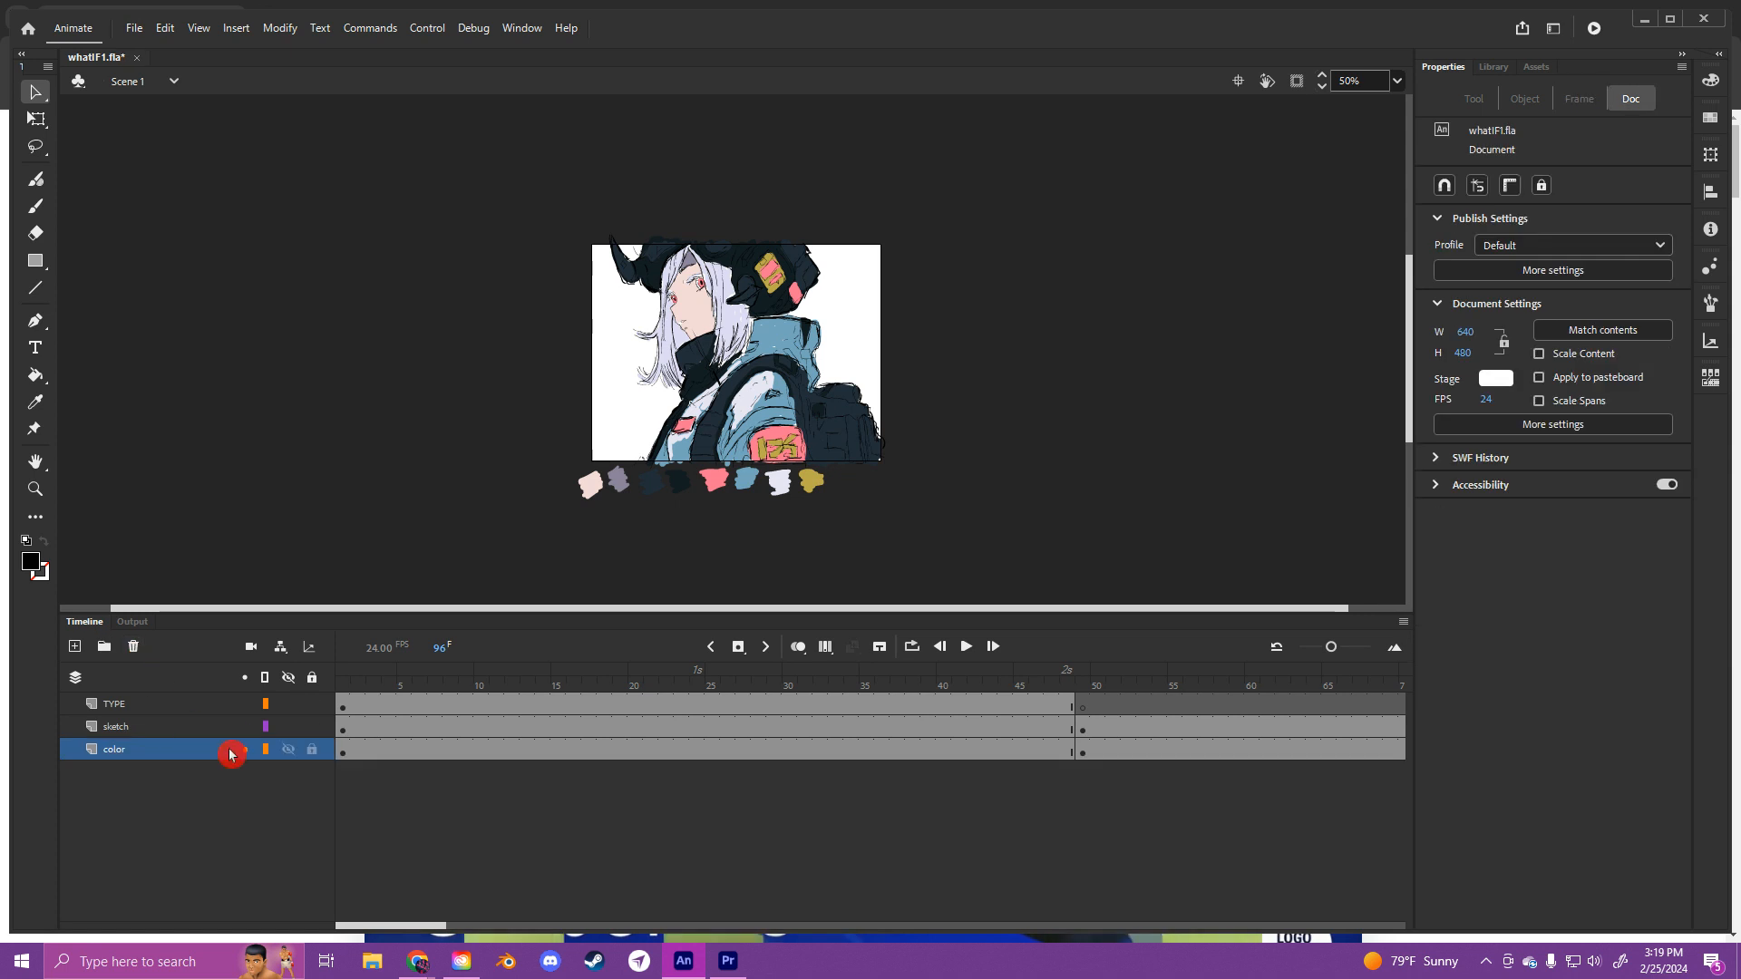
Step: Export the entire movie as H.264 video to D:\whatIF1, starting the Adobe Media Encoder render queue immediately
left_click(134, 28)
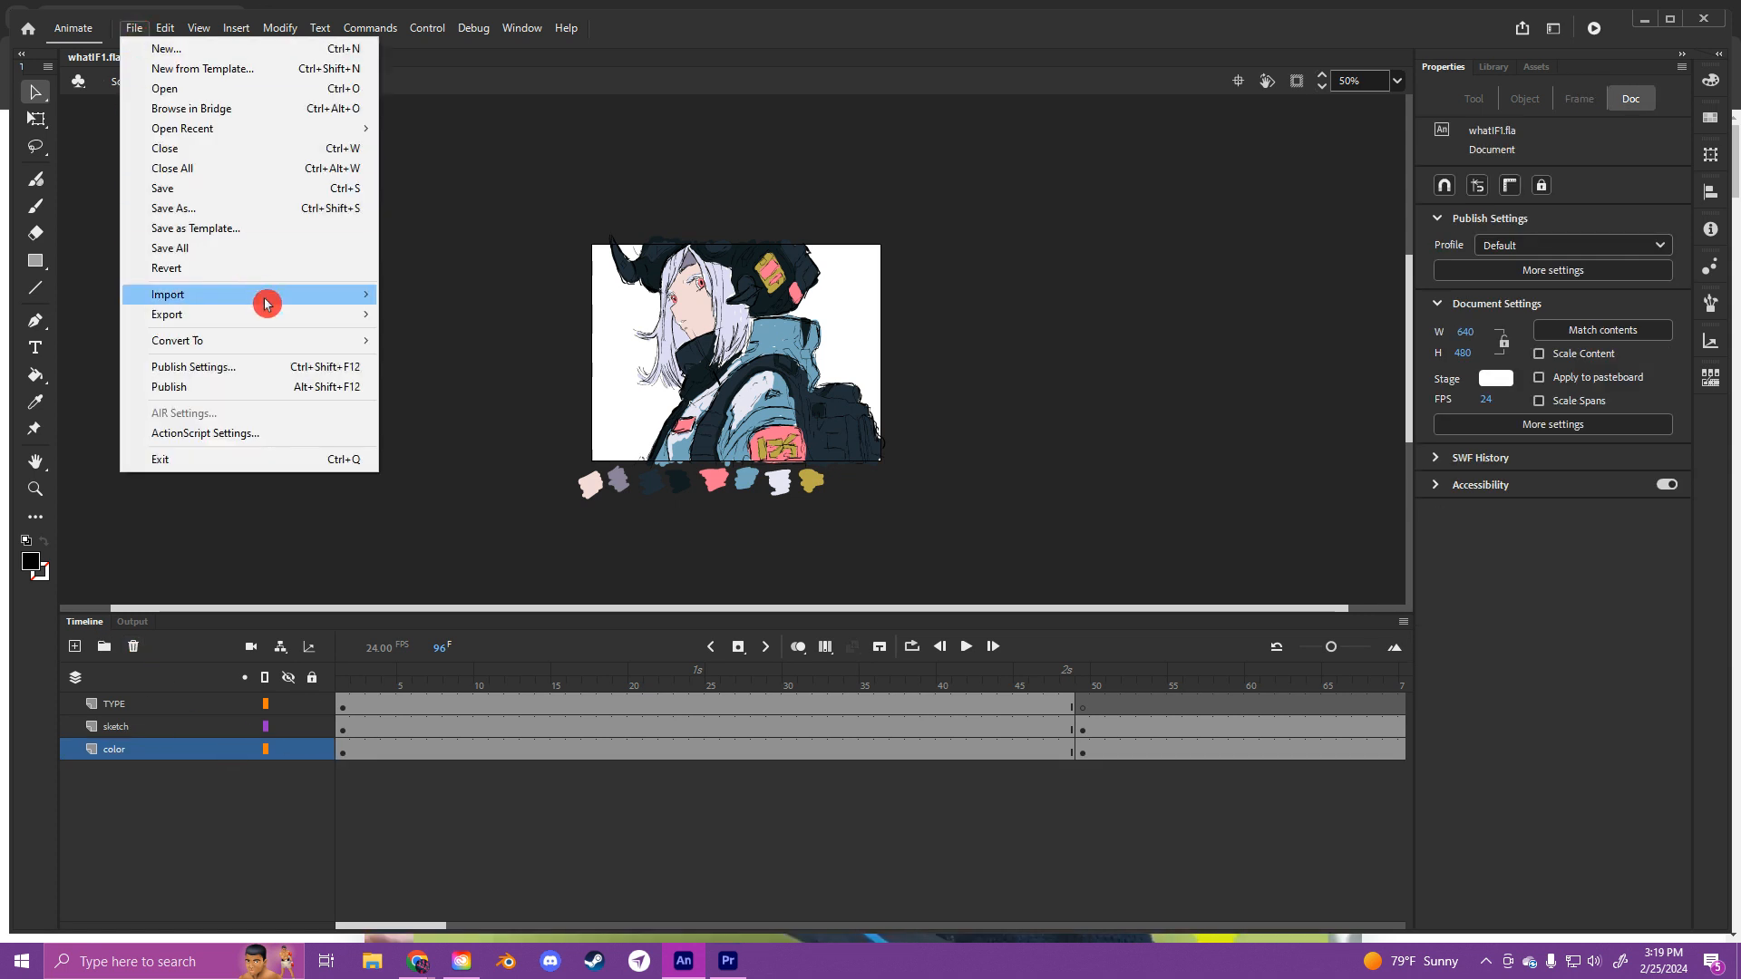
left_click(139, 28)
left_click(139, 28)
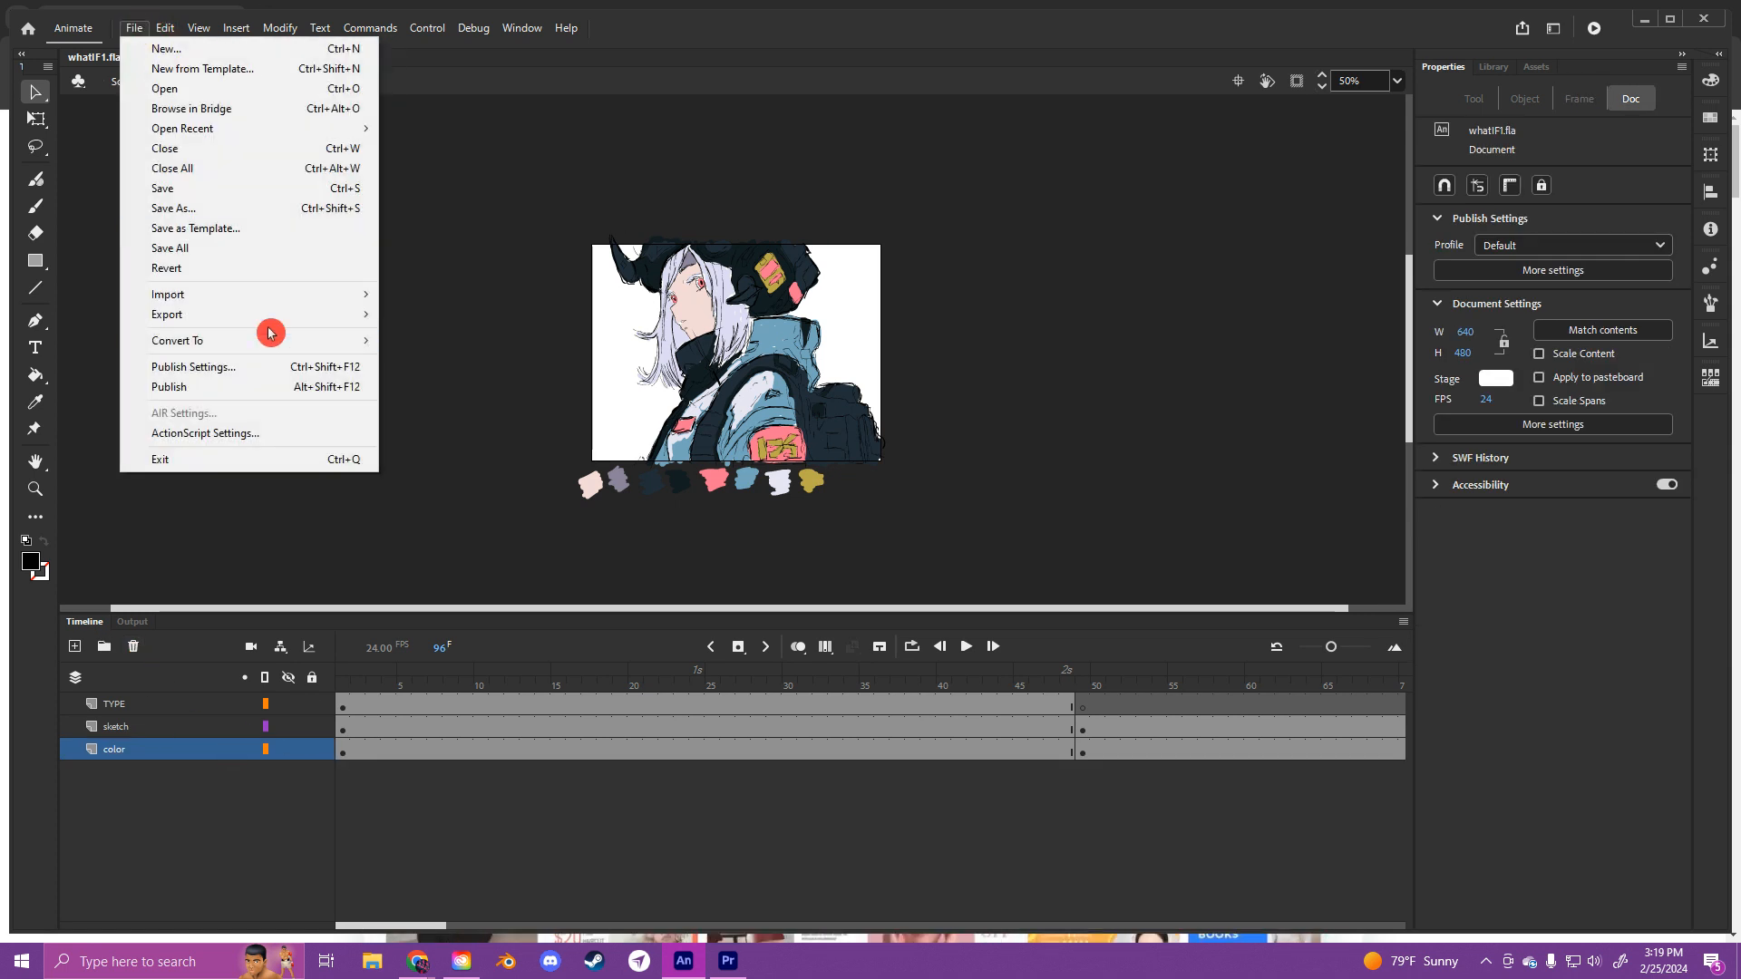
mouse_move(279, 314)
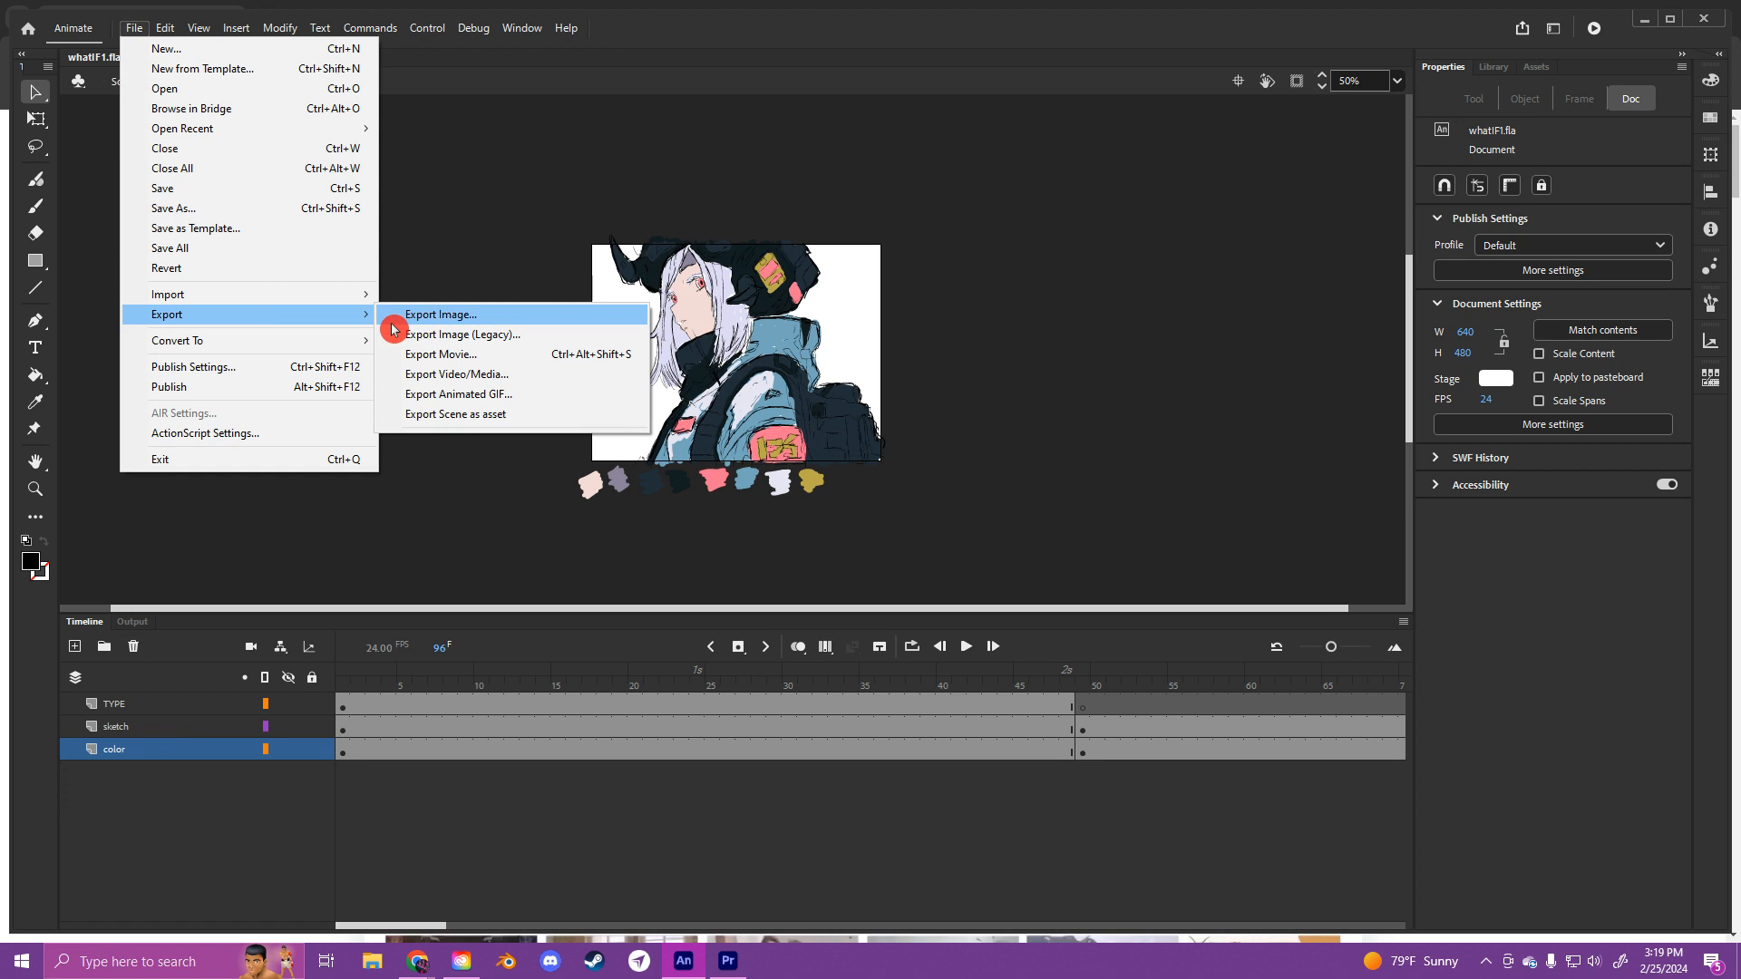
left_click(539, 375)
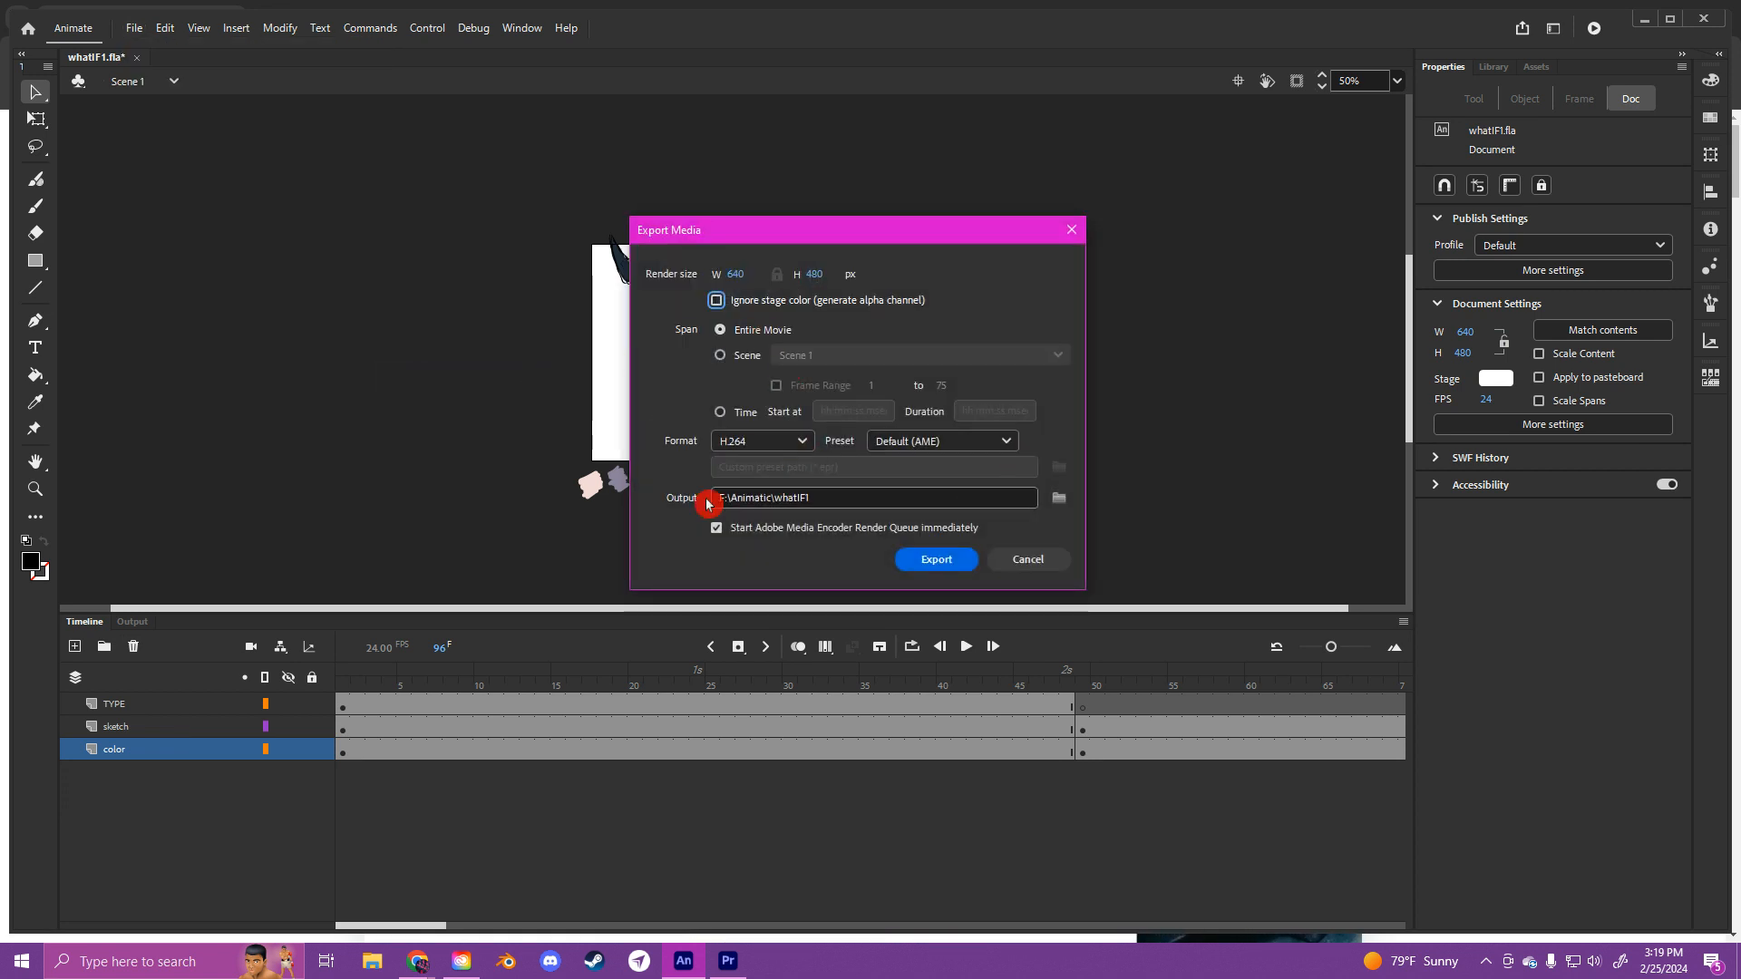
left_click(1059, 497)
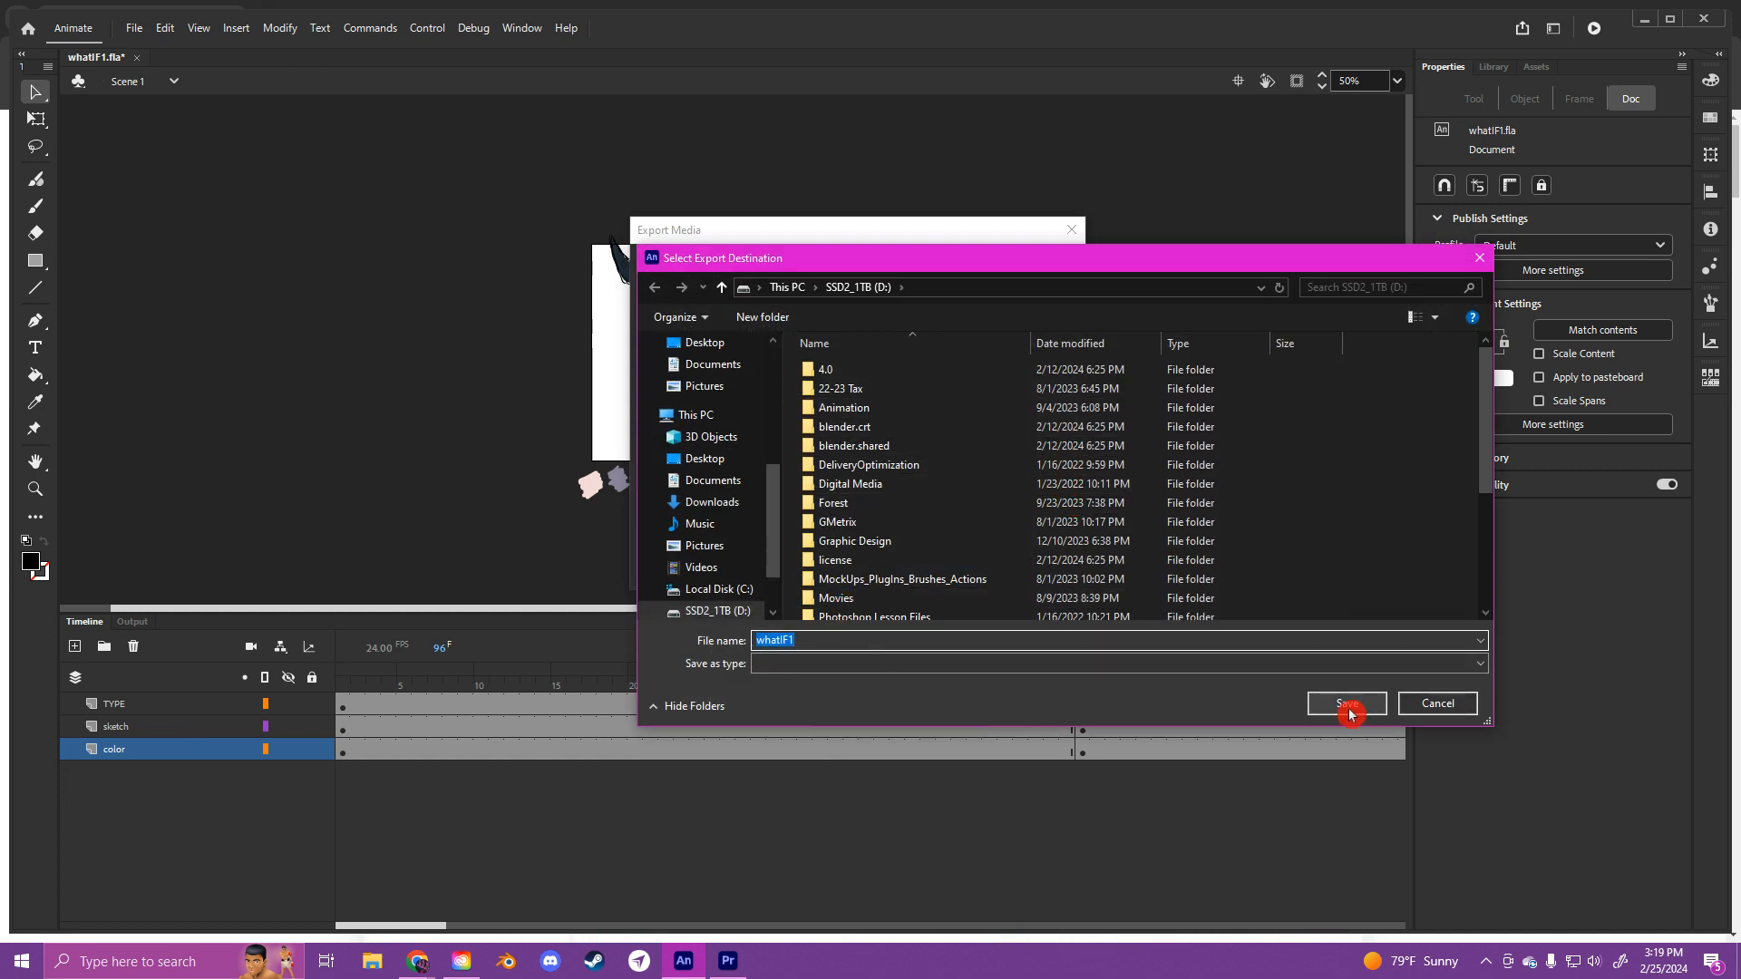
left_click(1349, 710)
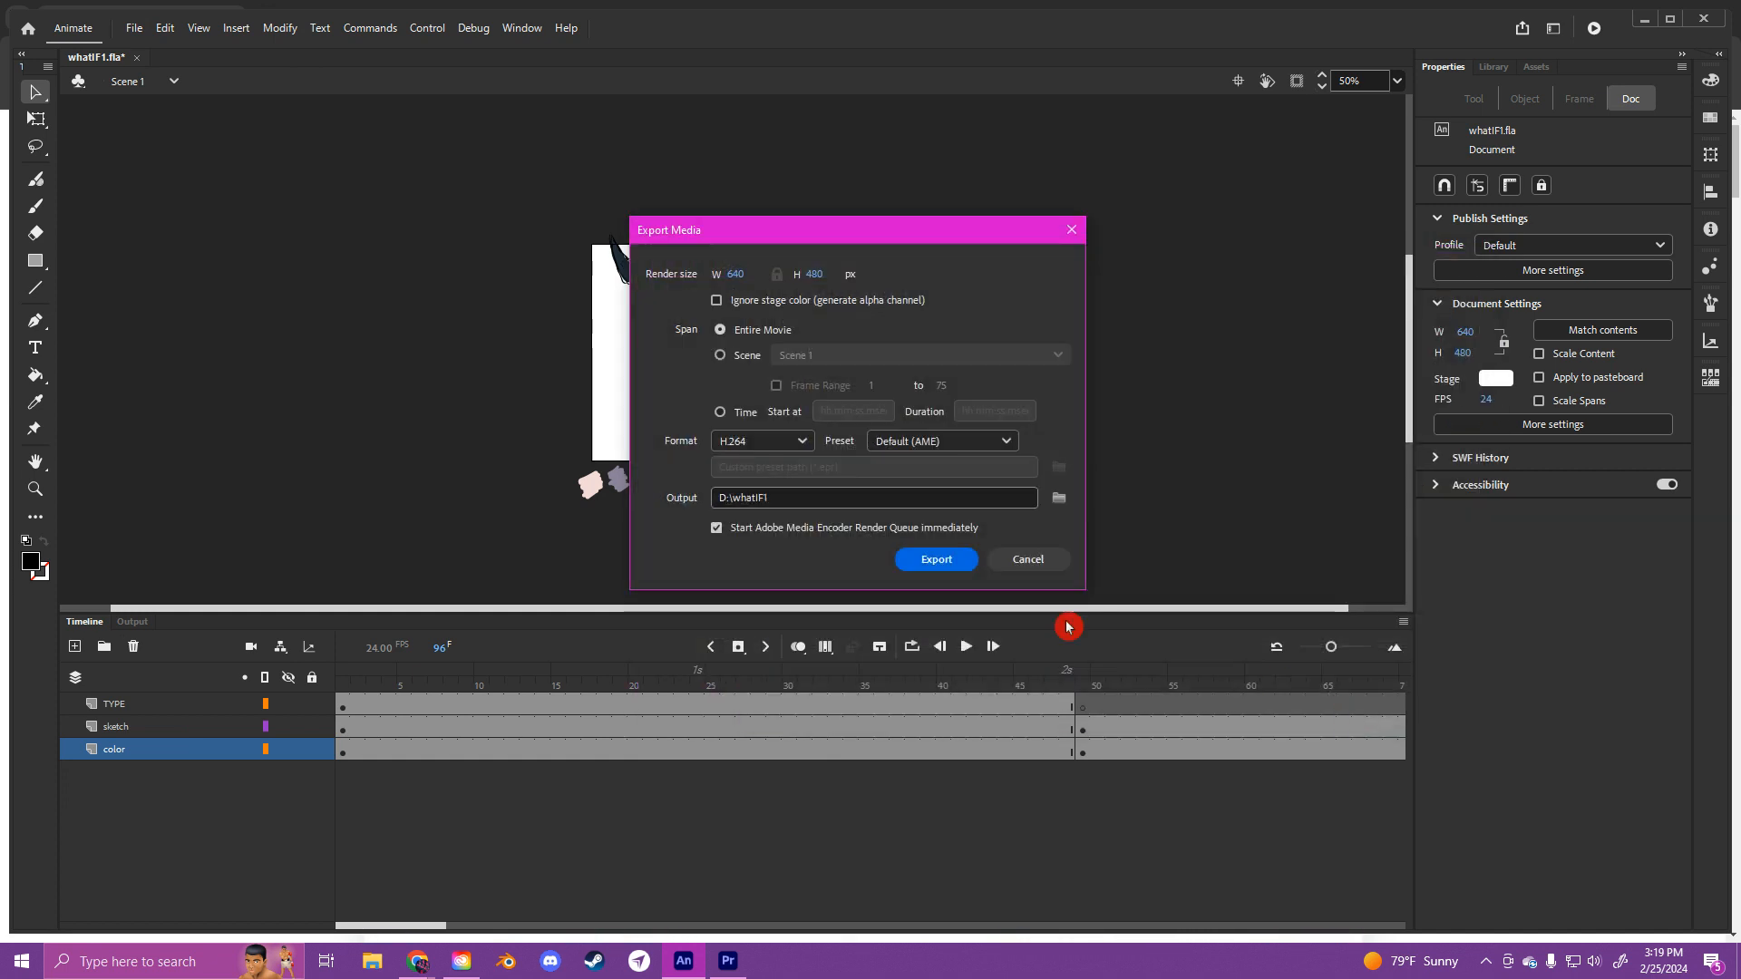
left_click(952, 559)
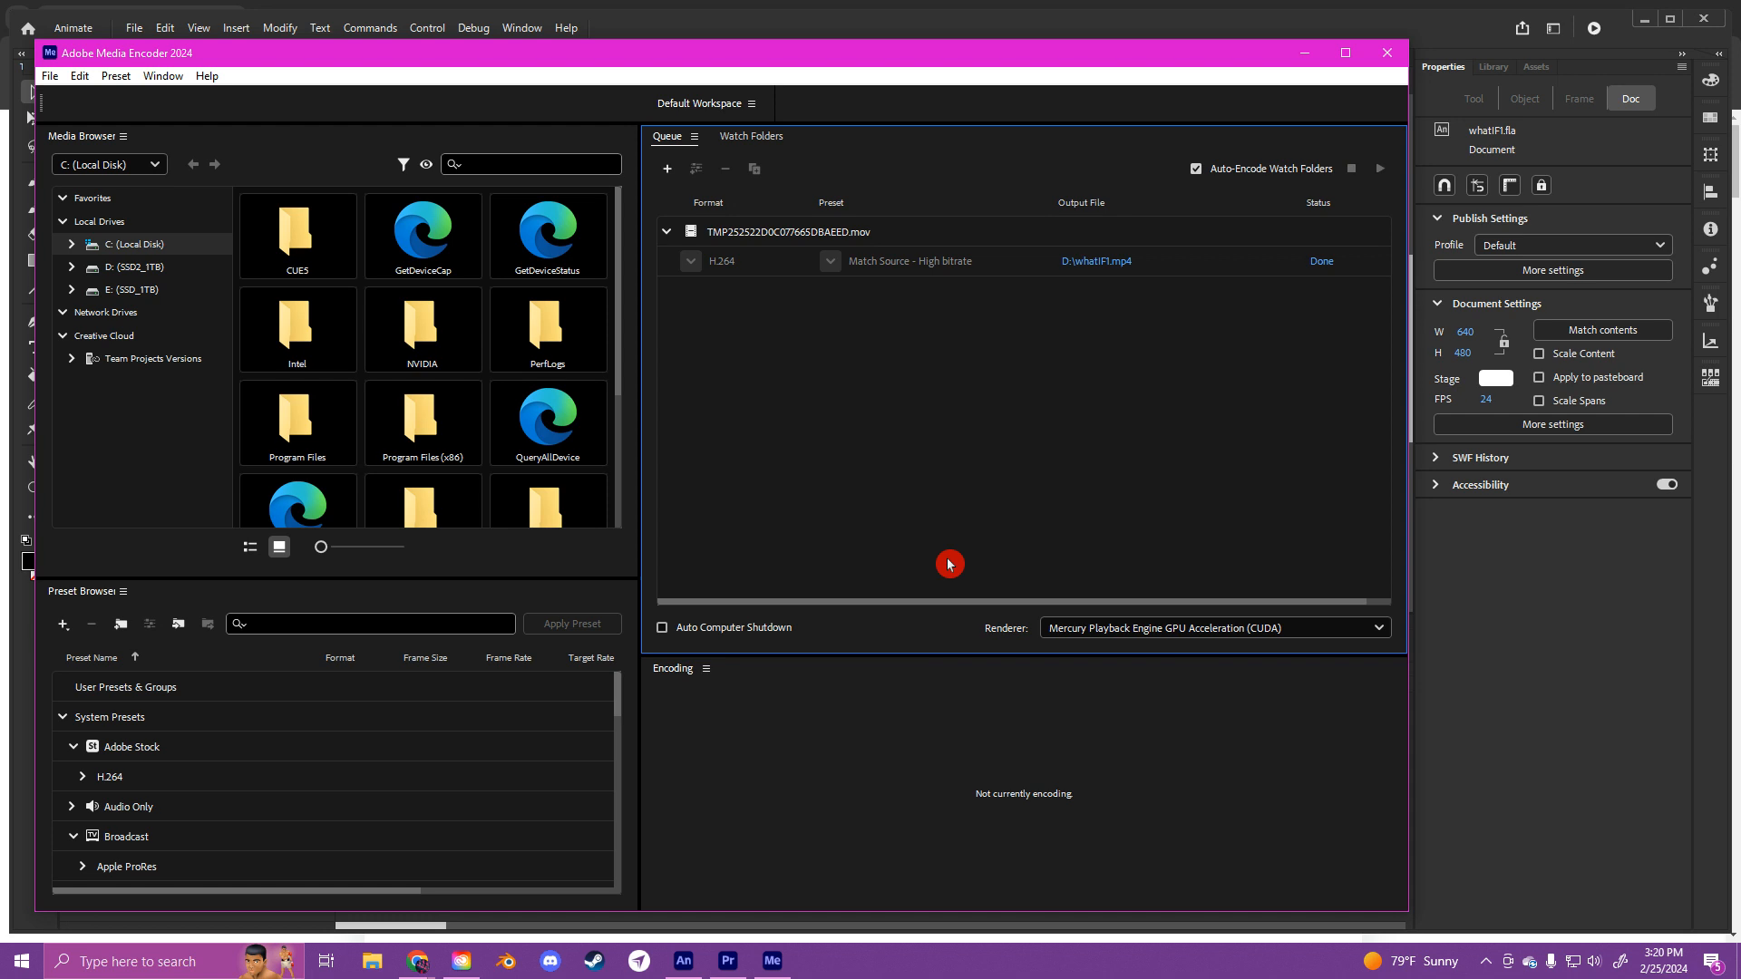
Step: Move the Adobe Media Encoder window out of the way and dismiss the Export Media message in Animate
left_click_drag(1091, 54, 1131, 583)
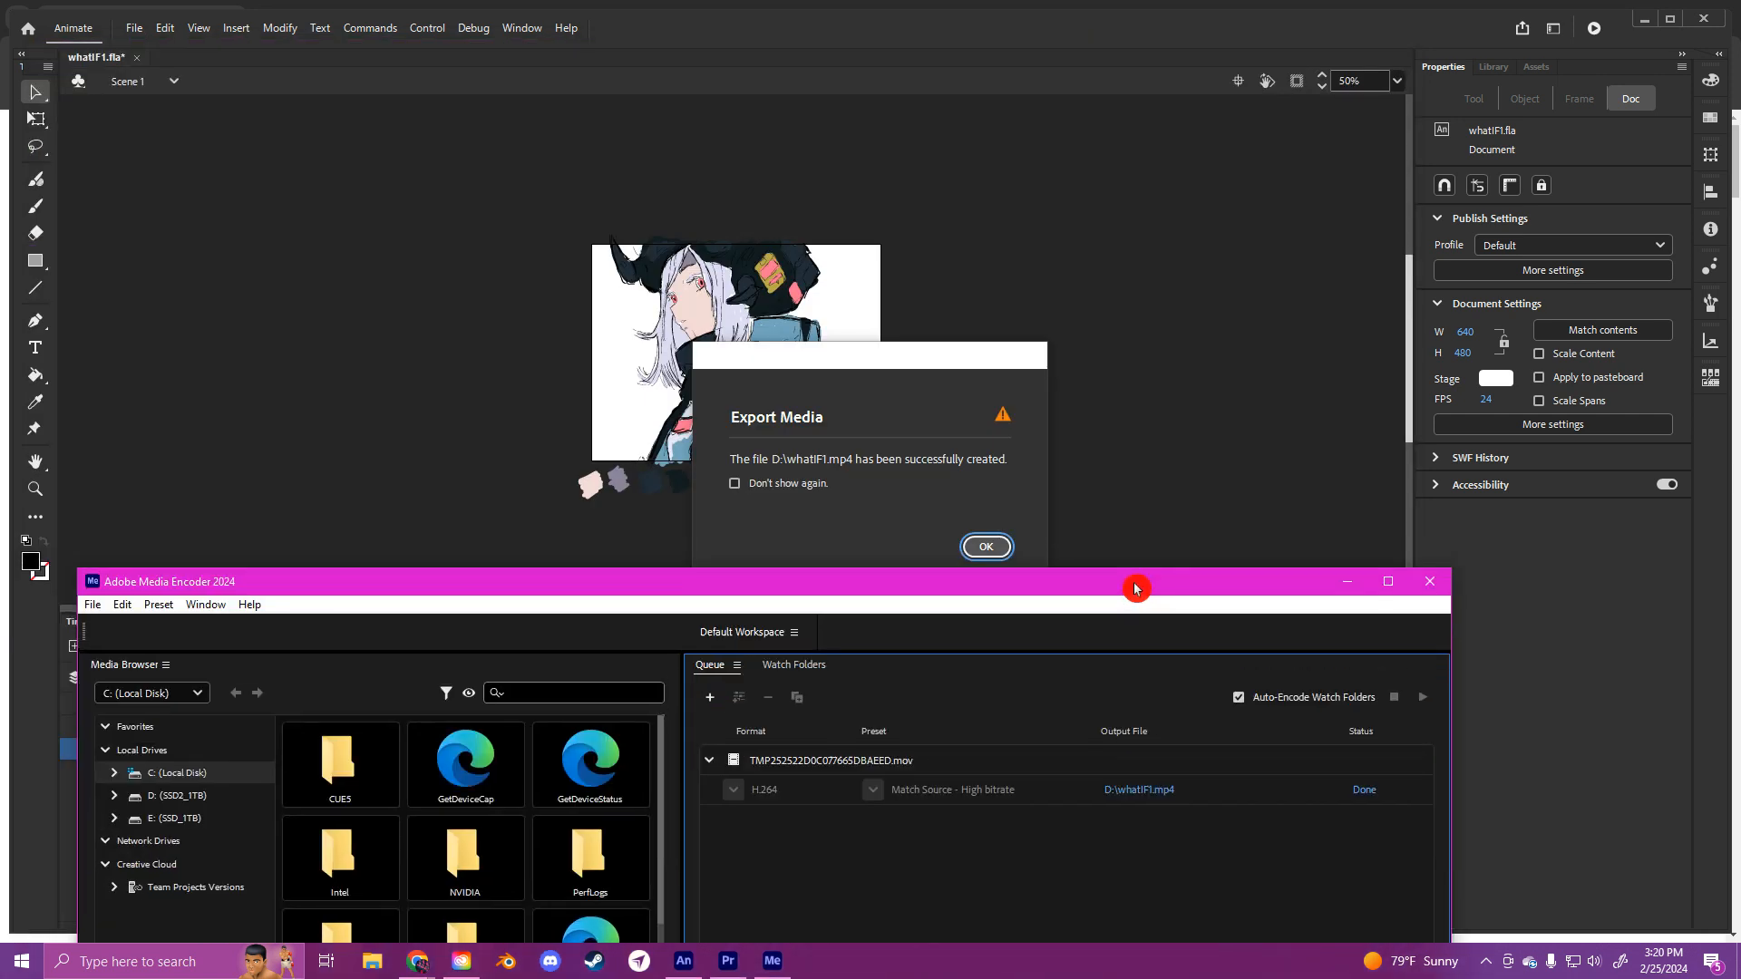
left_click(986, 549)
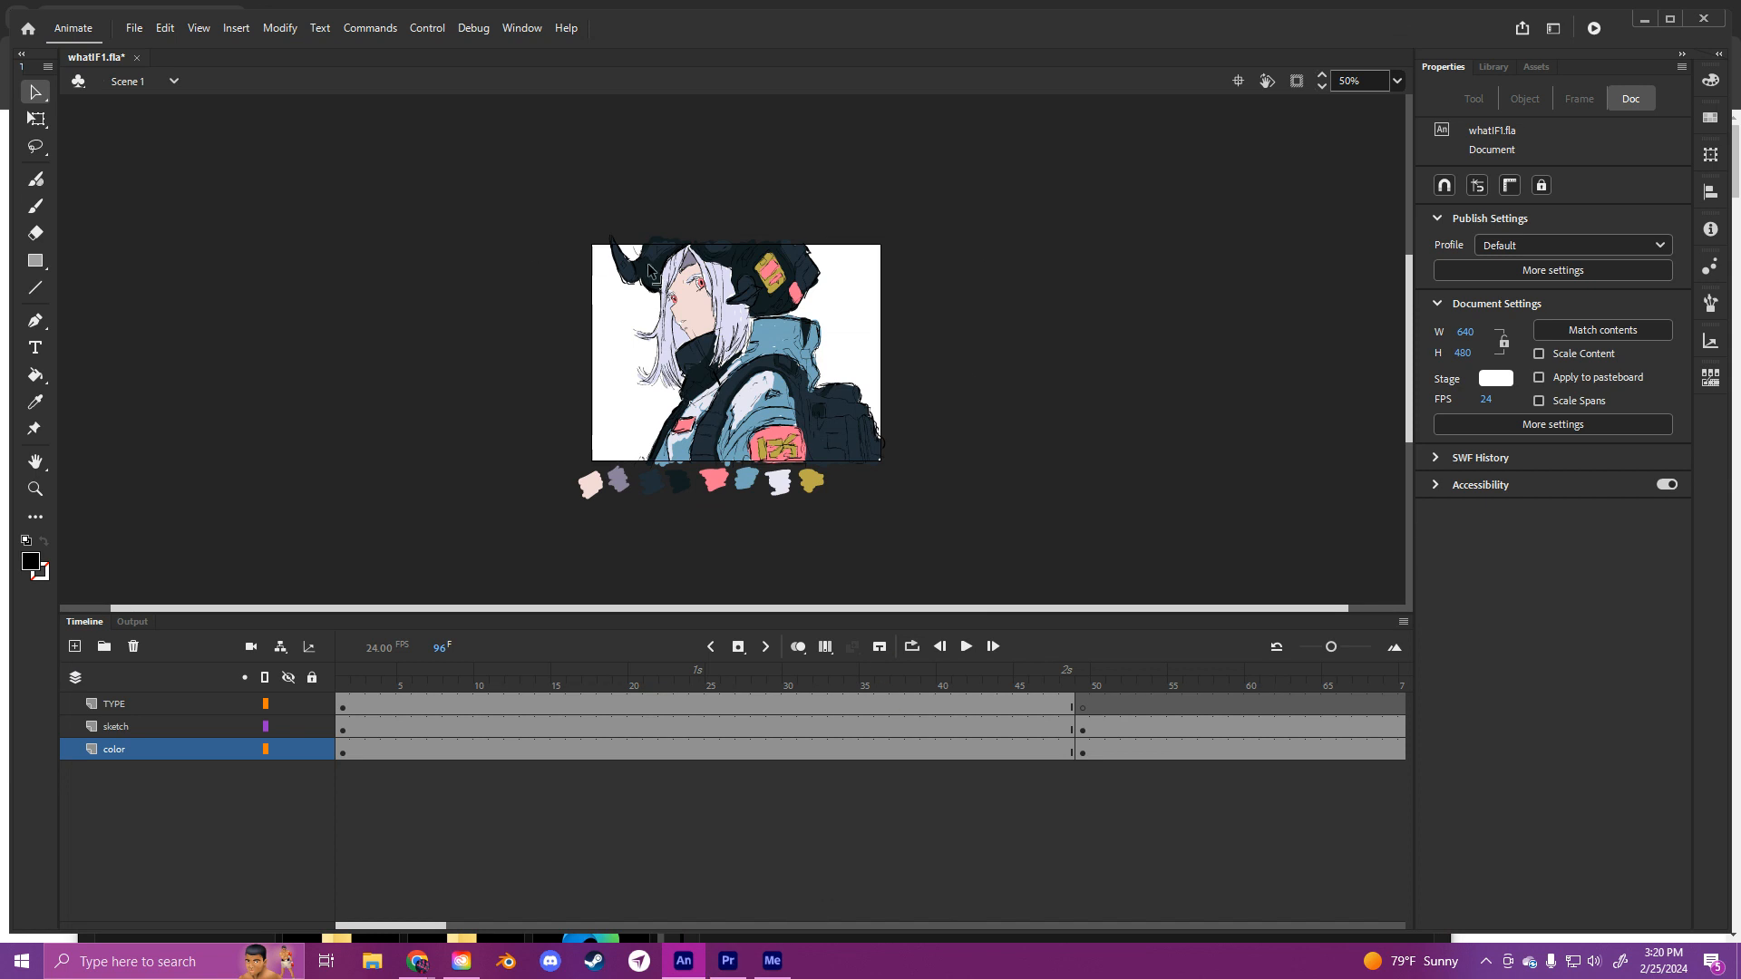
left_click(40, 89)
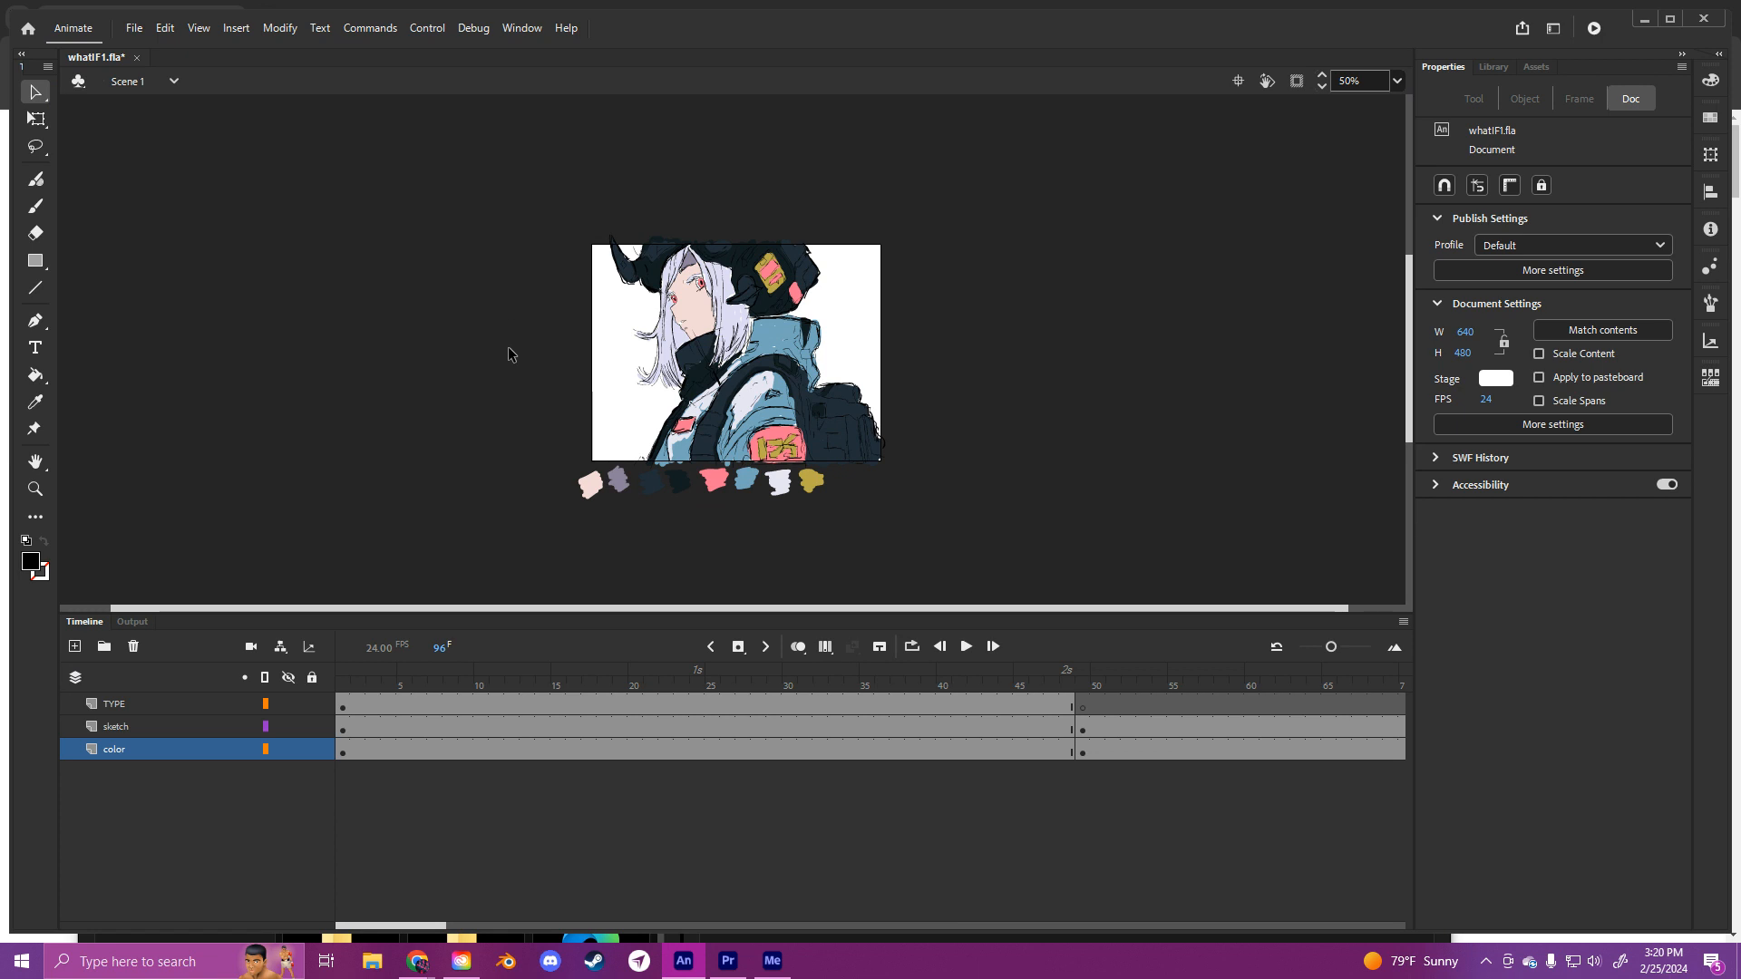
key("alt+Tab")
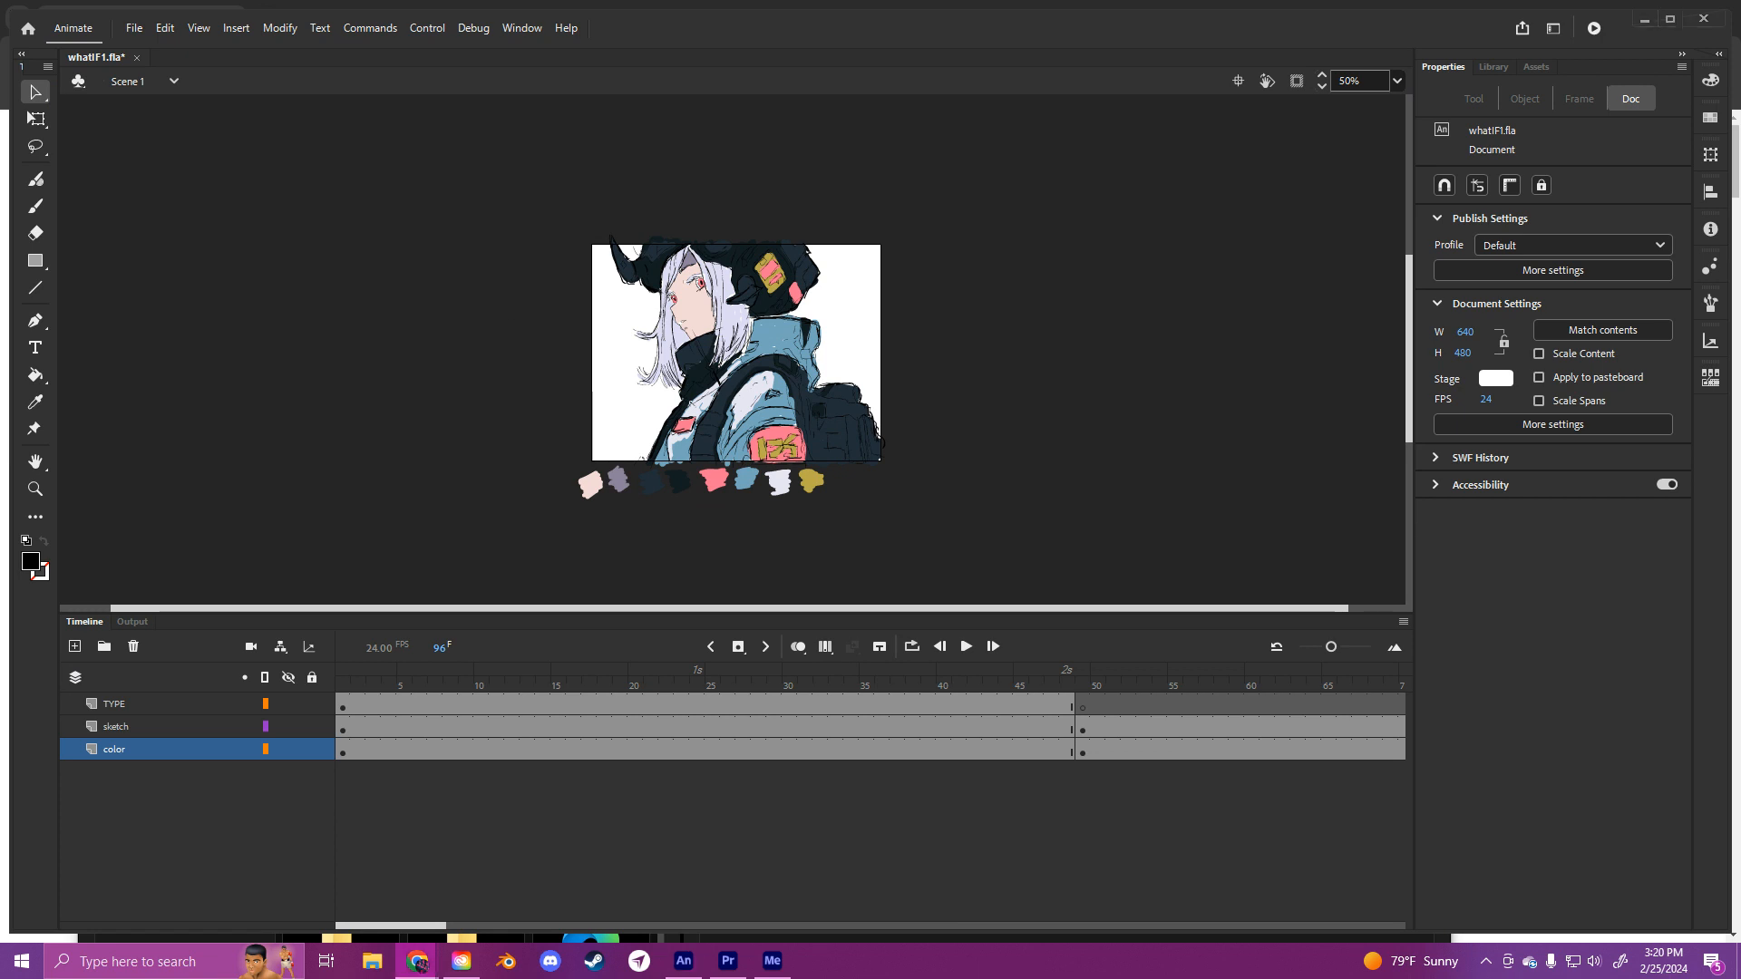